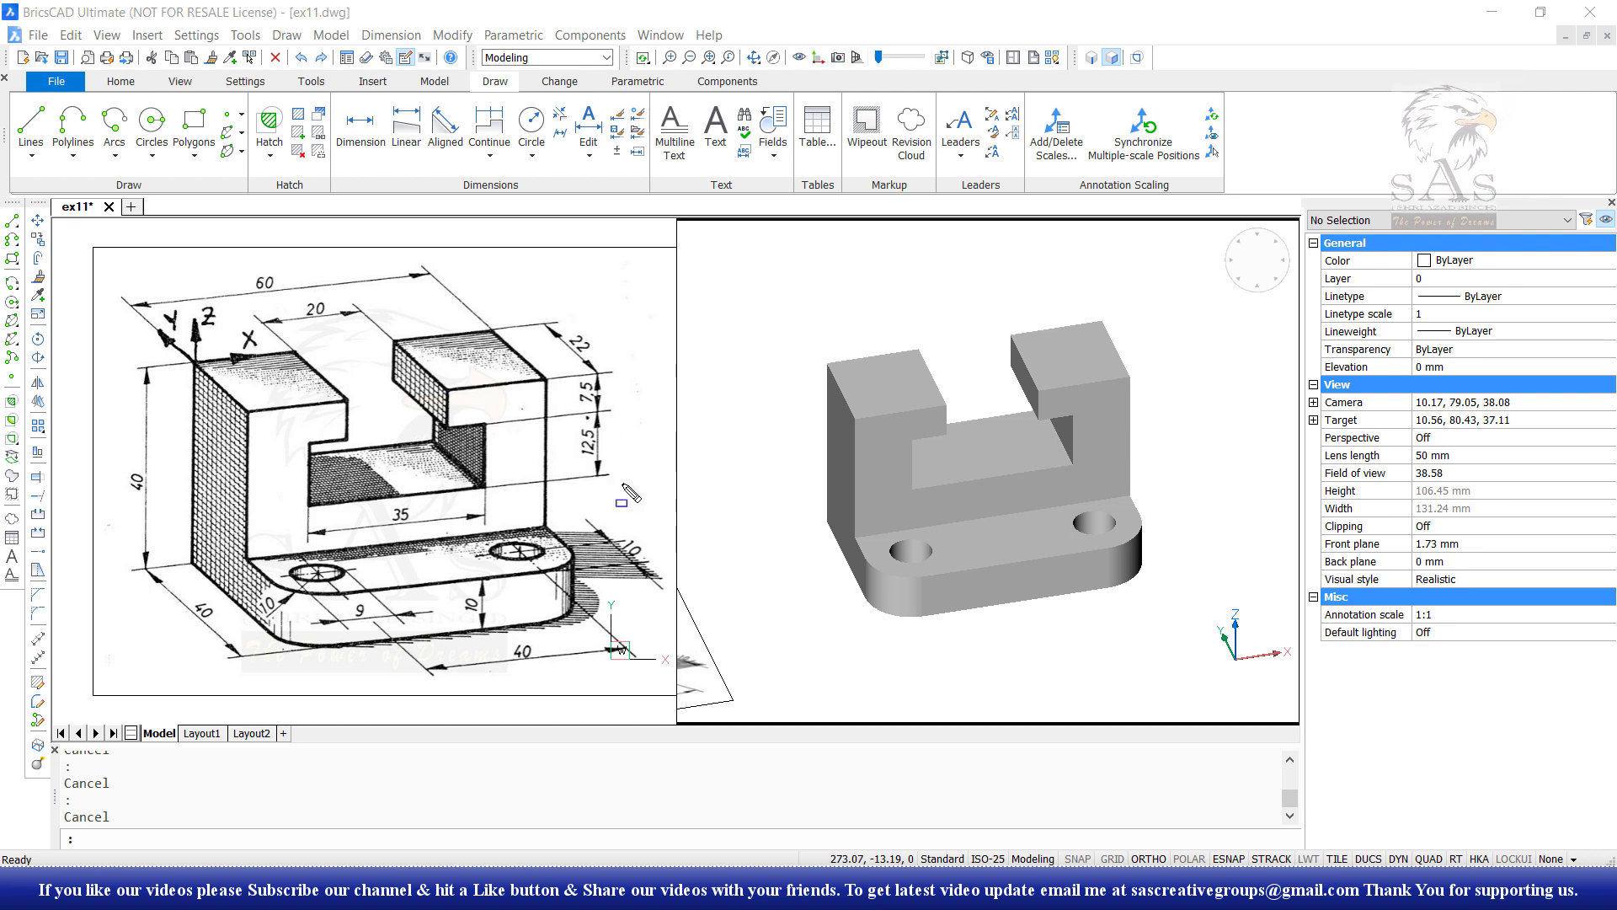
Try a linear dimension at the left block corner, then cancel it.
click(550, 358)
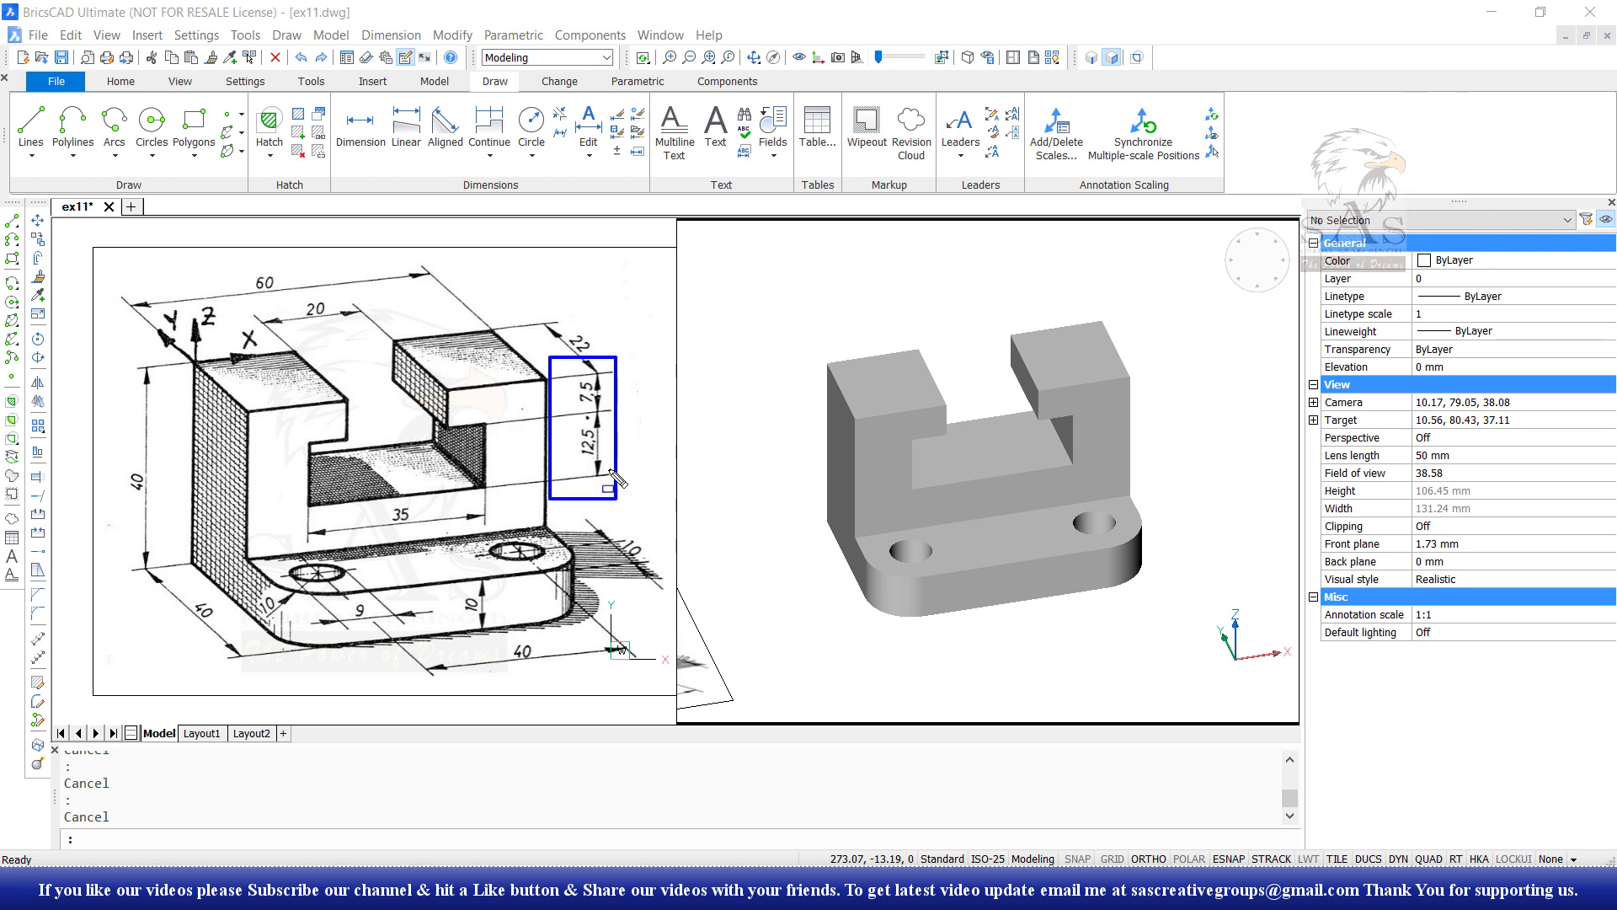
click(605, 448)
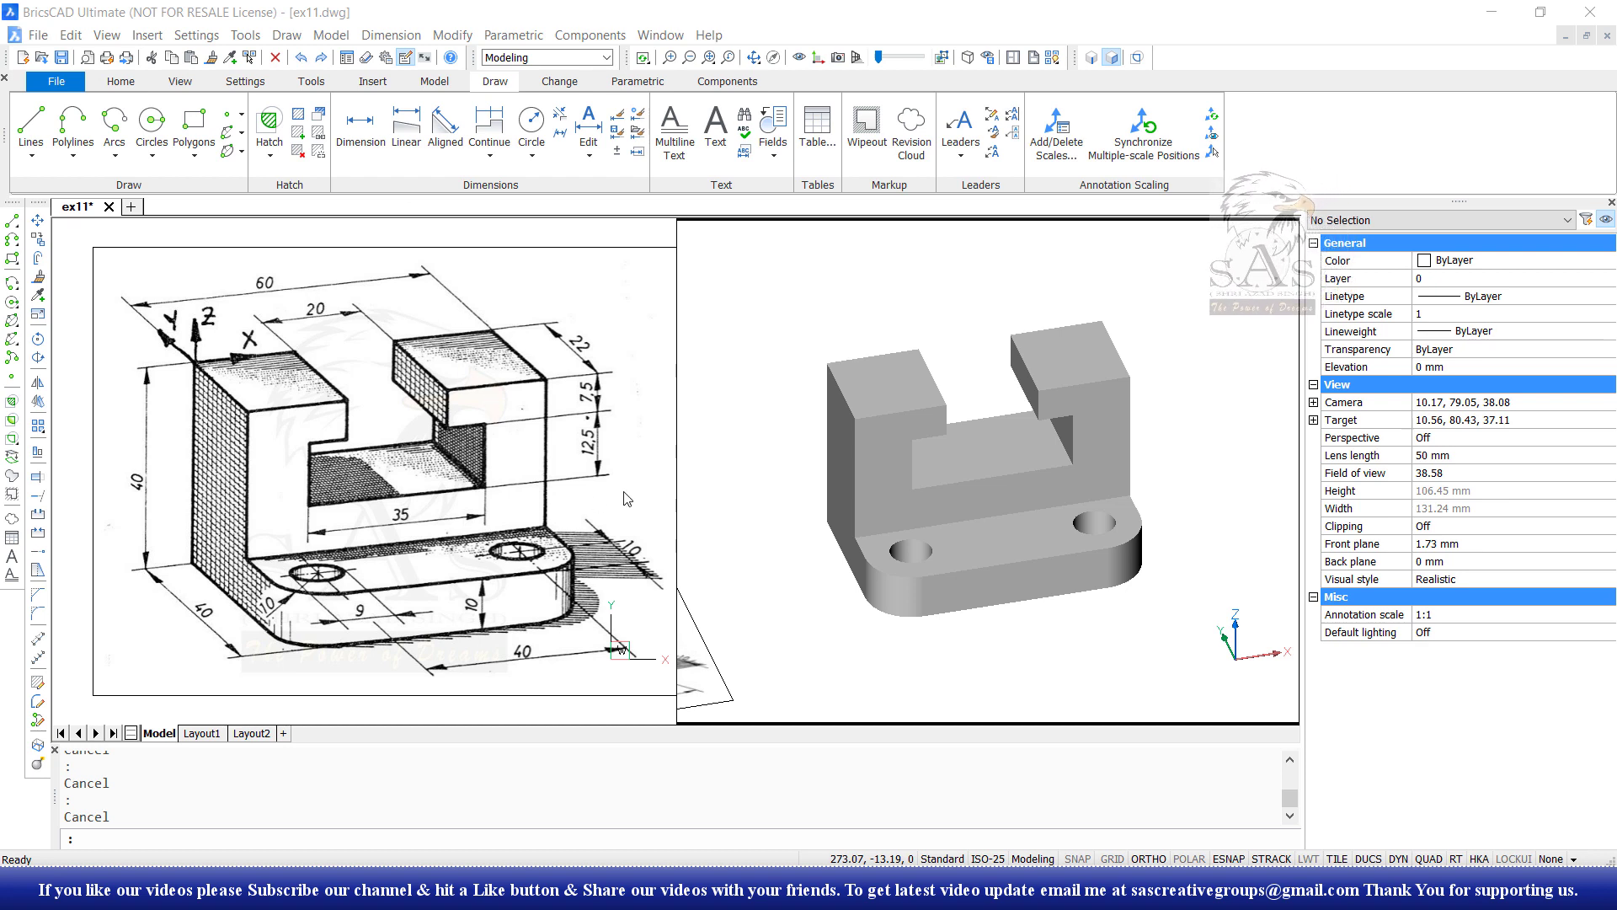
click(406, 124)
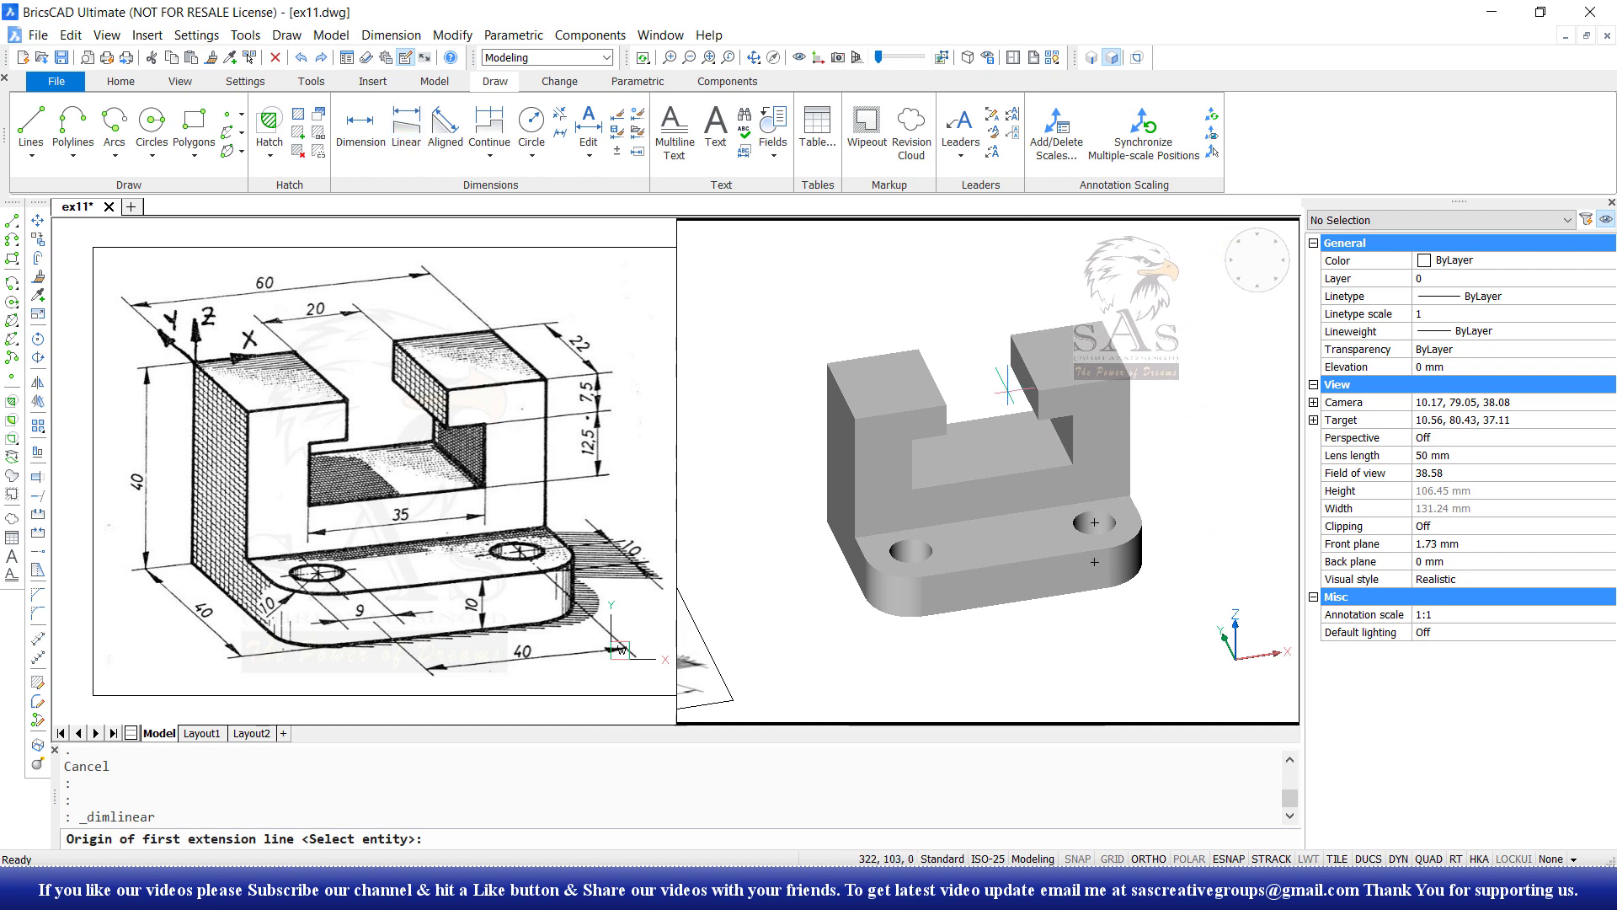
click(1037, 390)
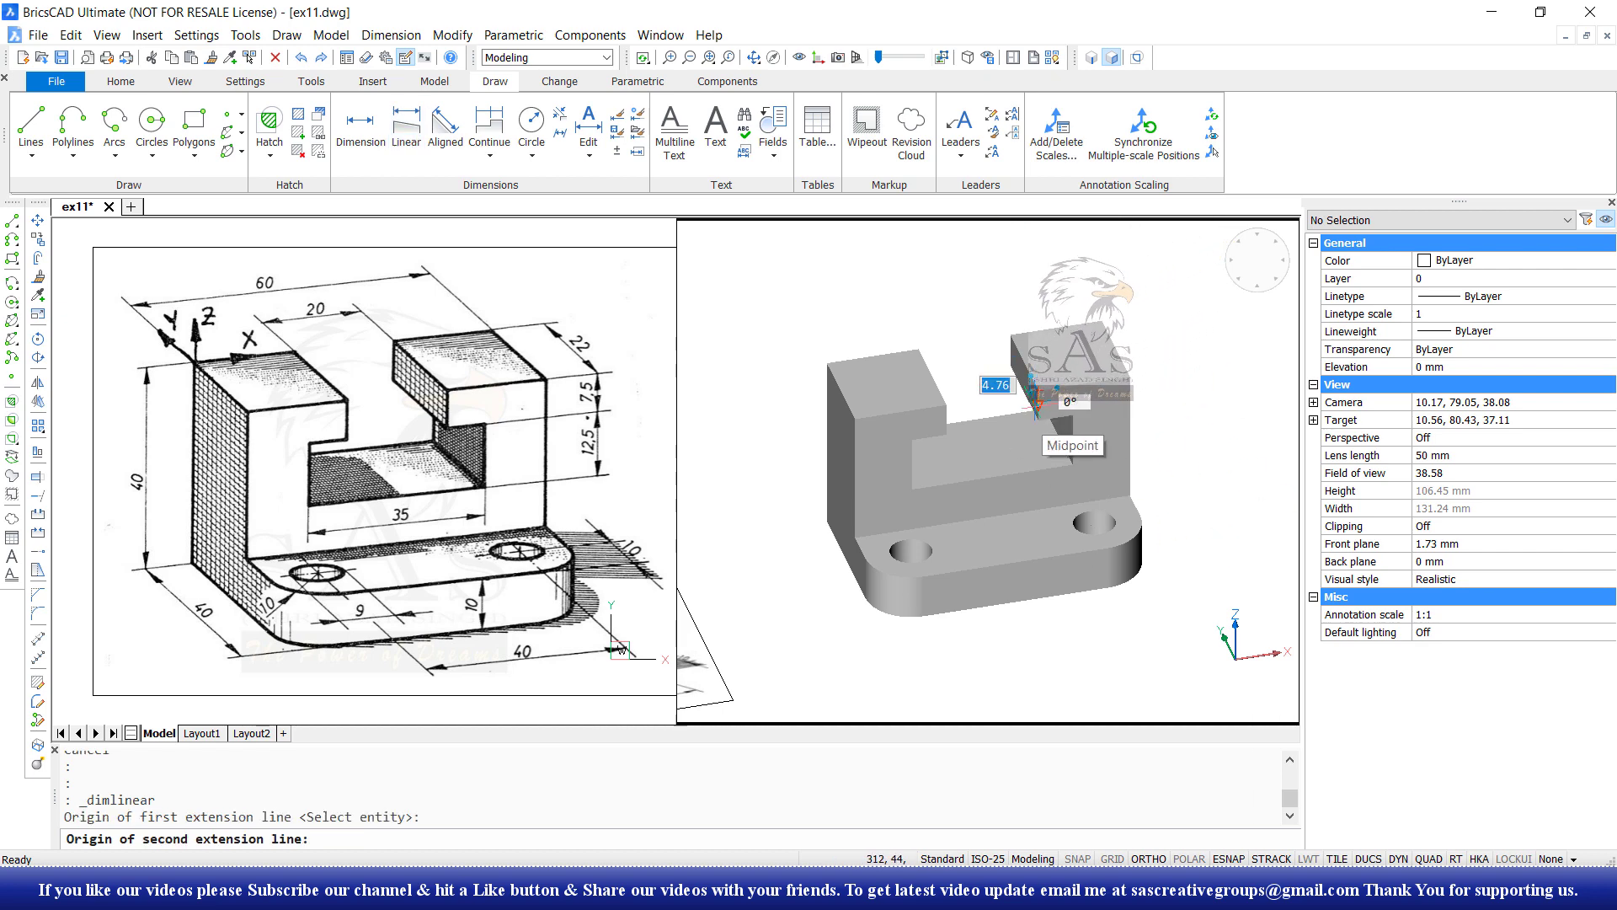
click(1038, 420)
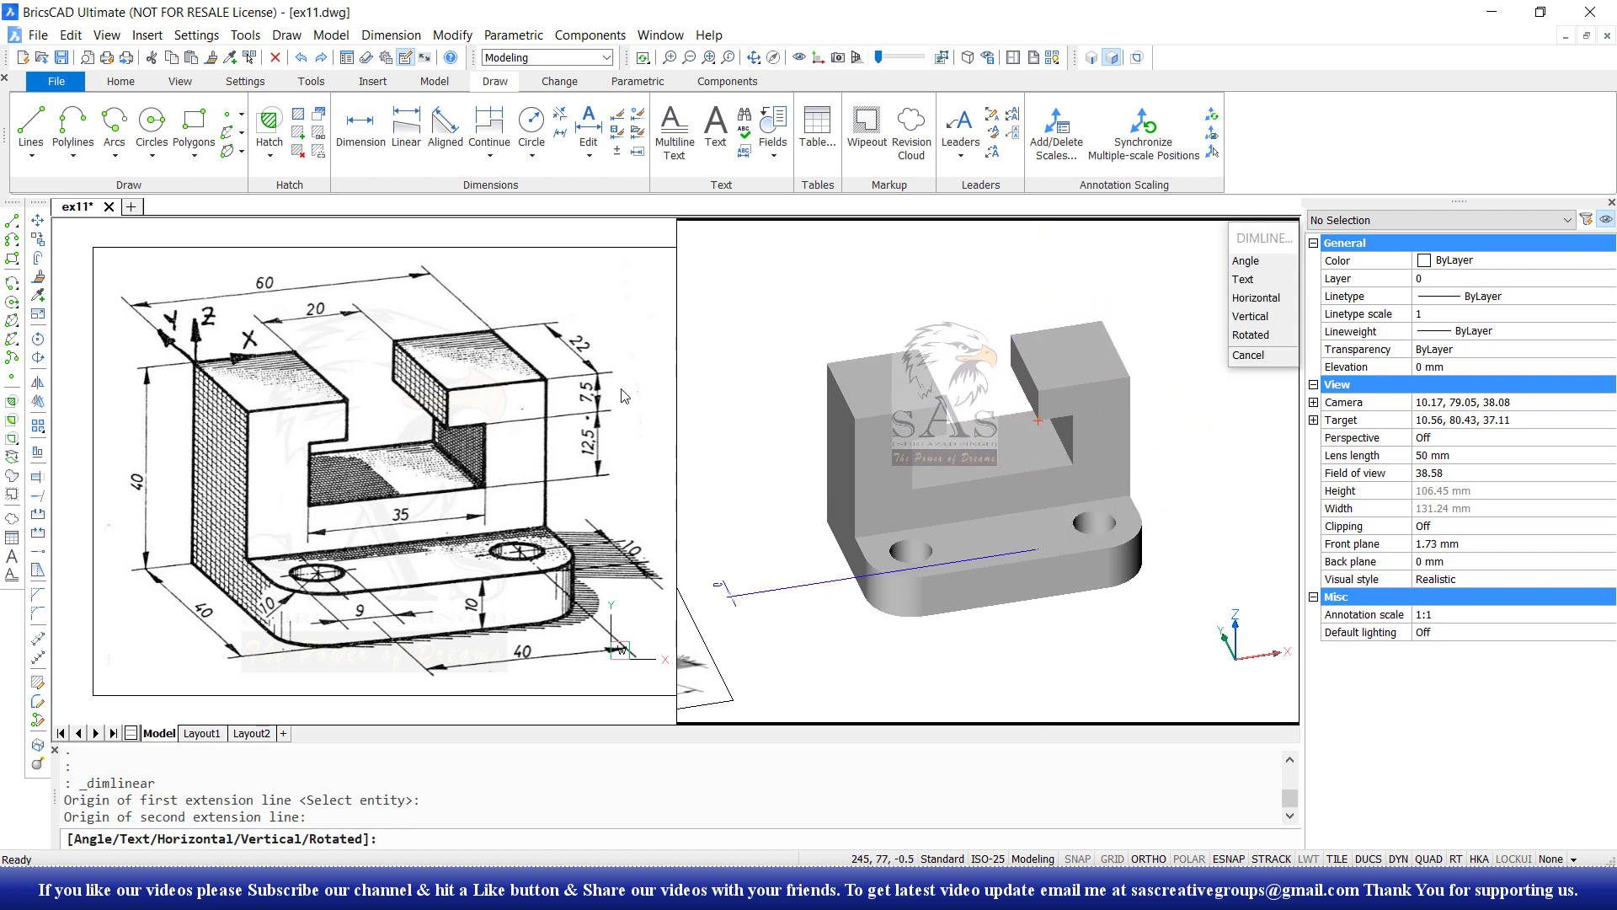
key(Escape)
key(Escape)
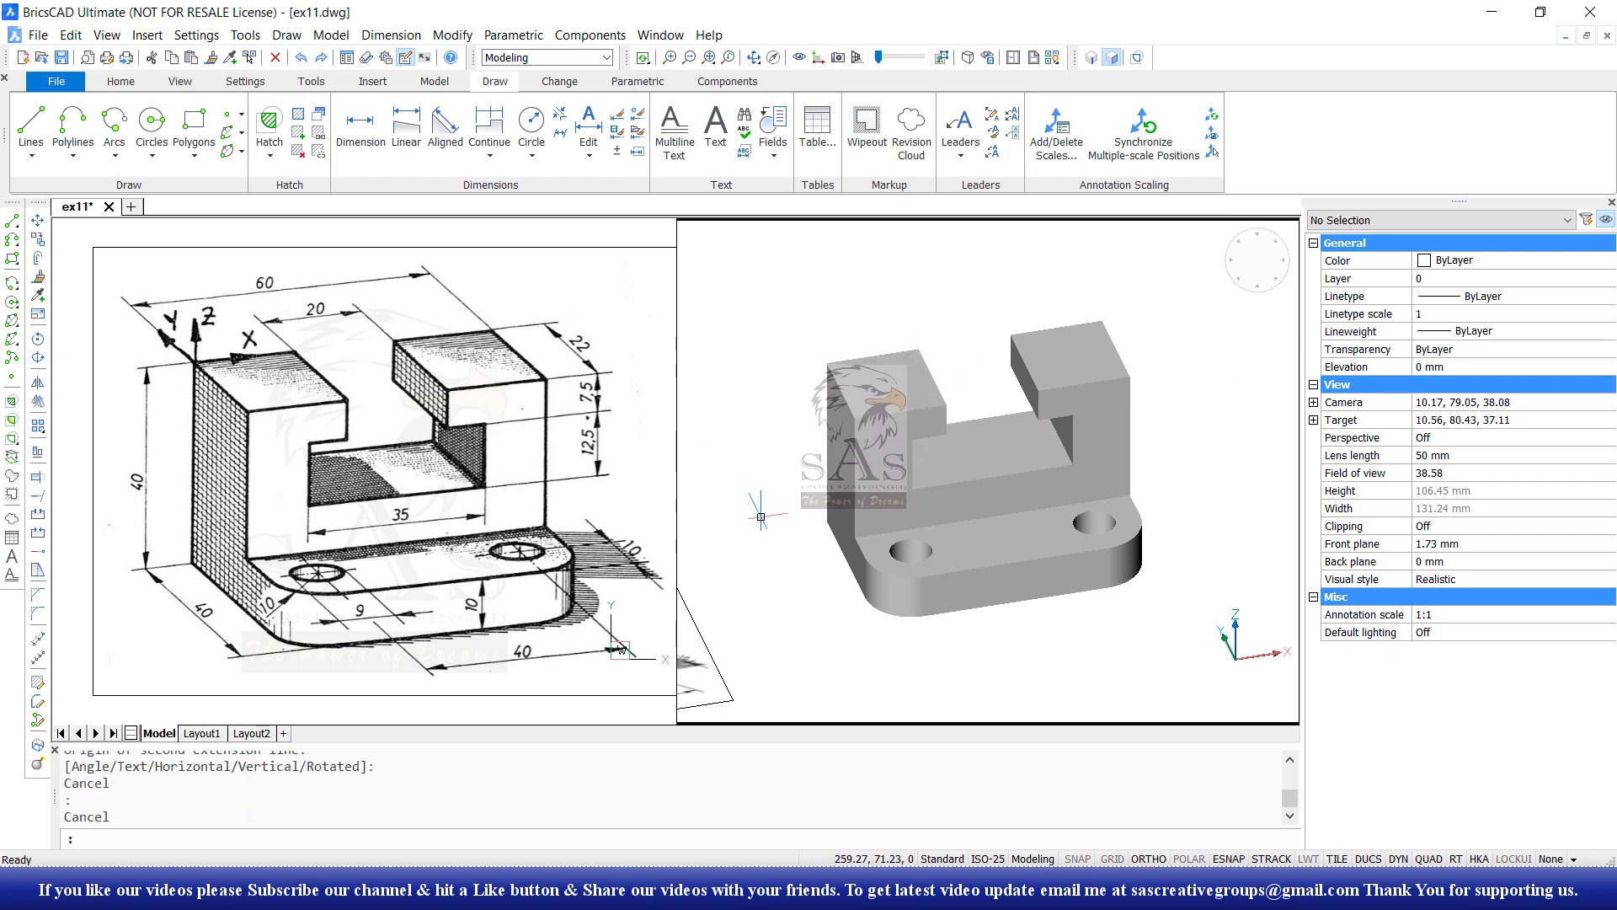
Align the UCS with the Face option to the left upright's top face.
text(uc)
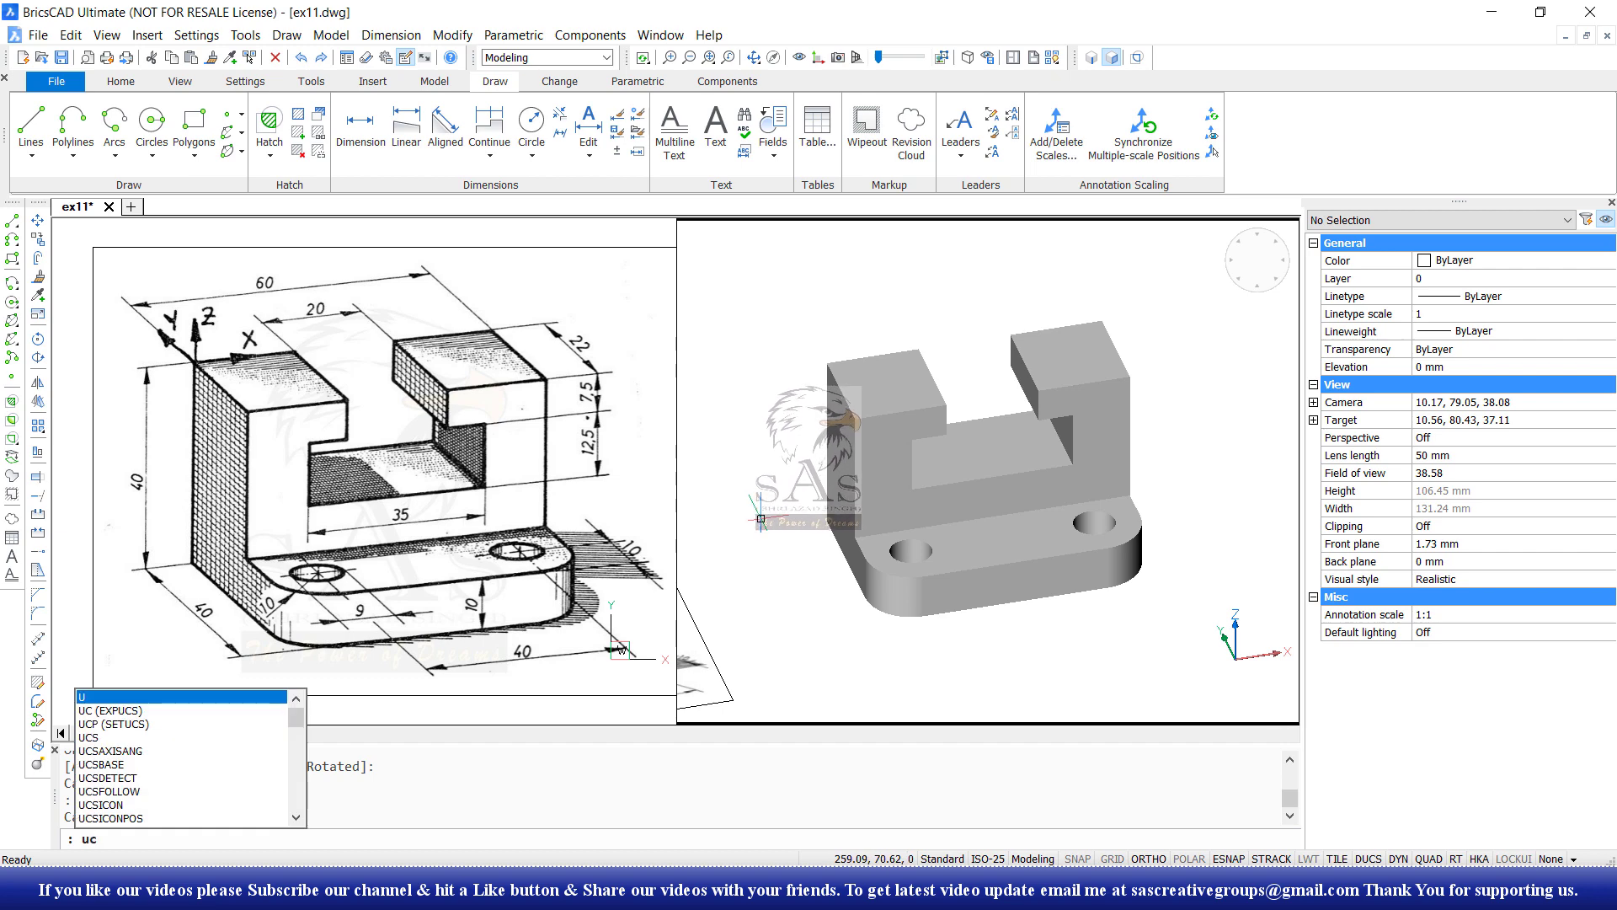
text(s)
key(Return)
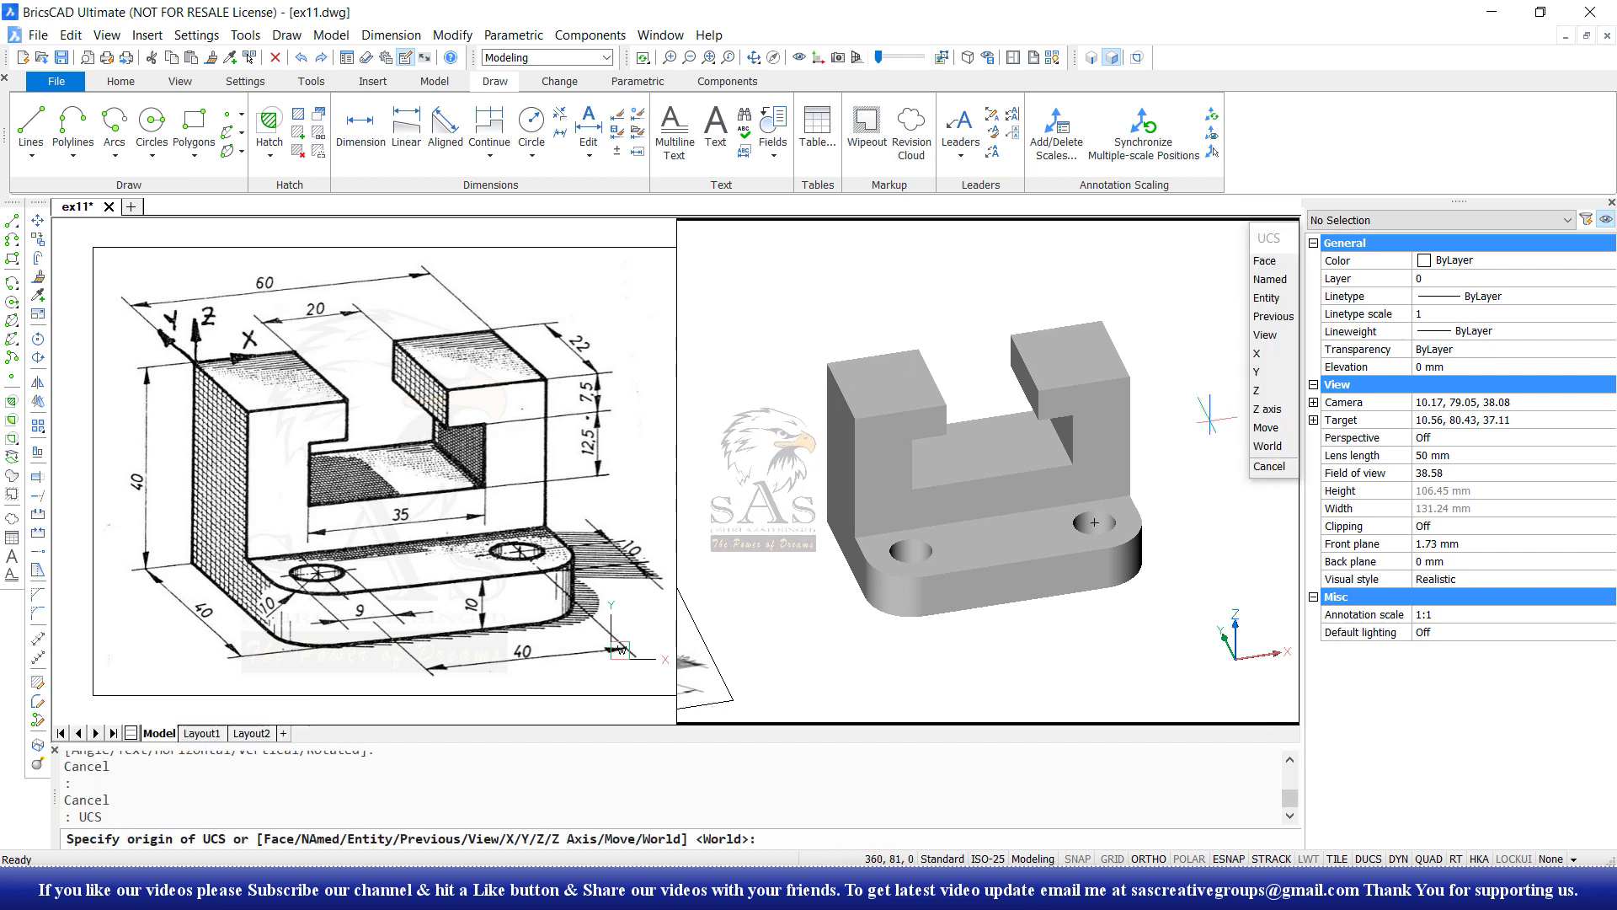
click(1276, 266)
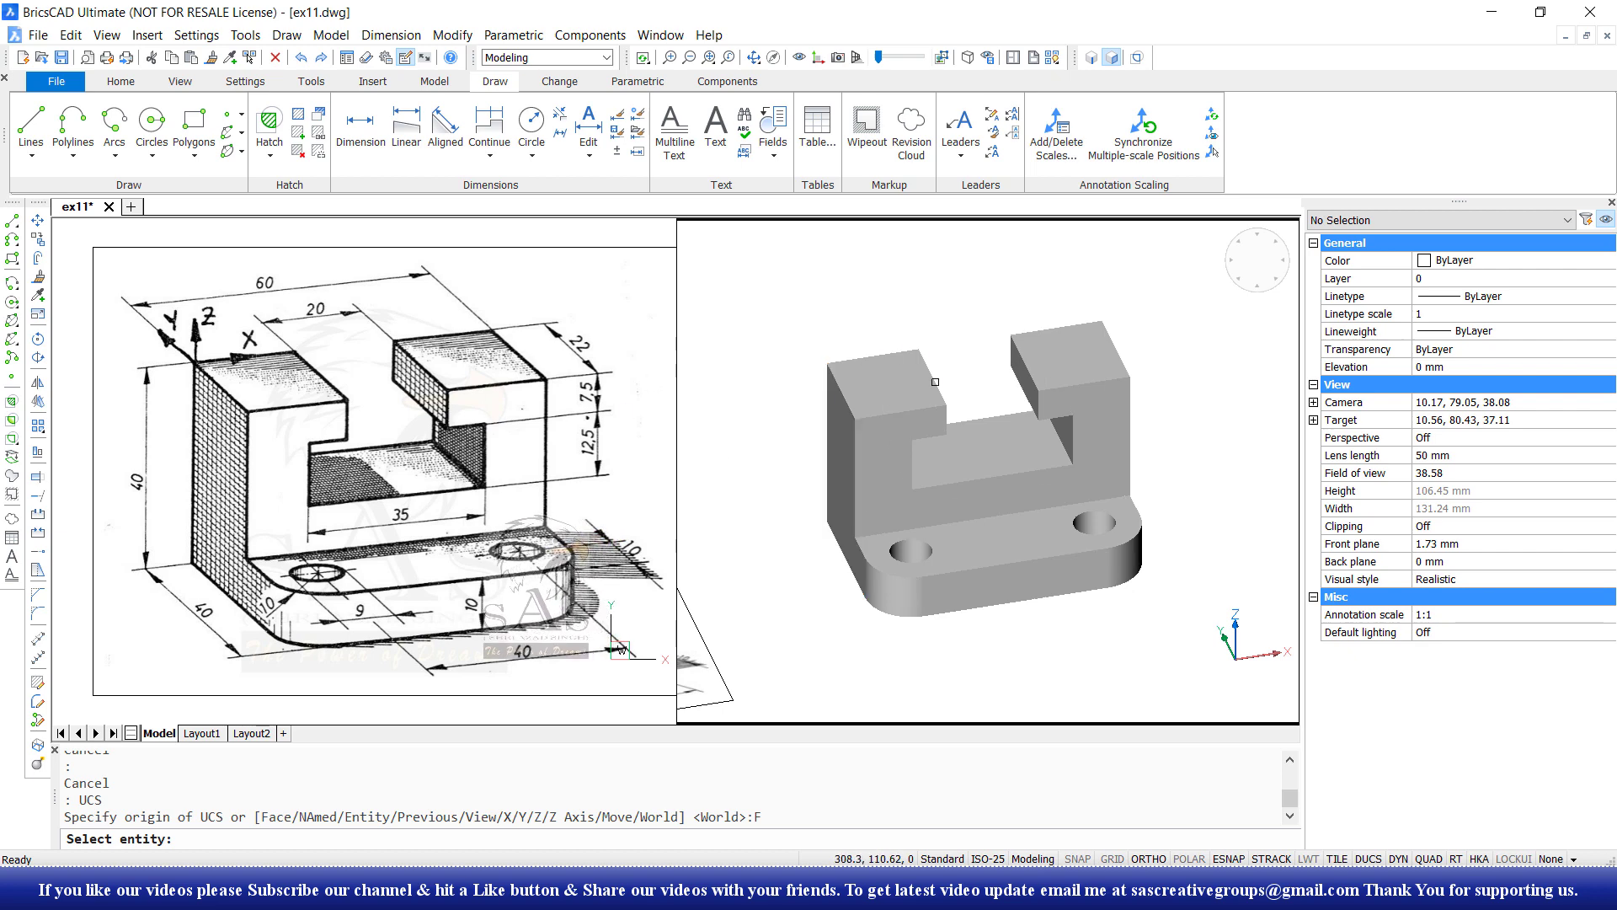
click(884, 384)
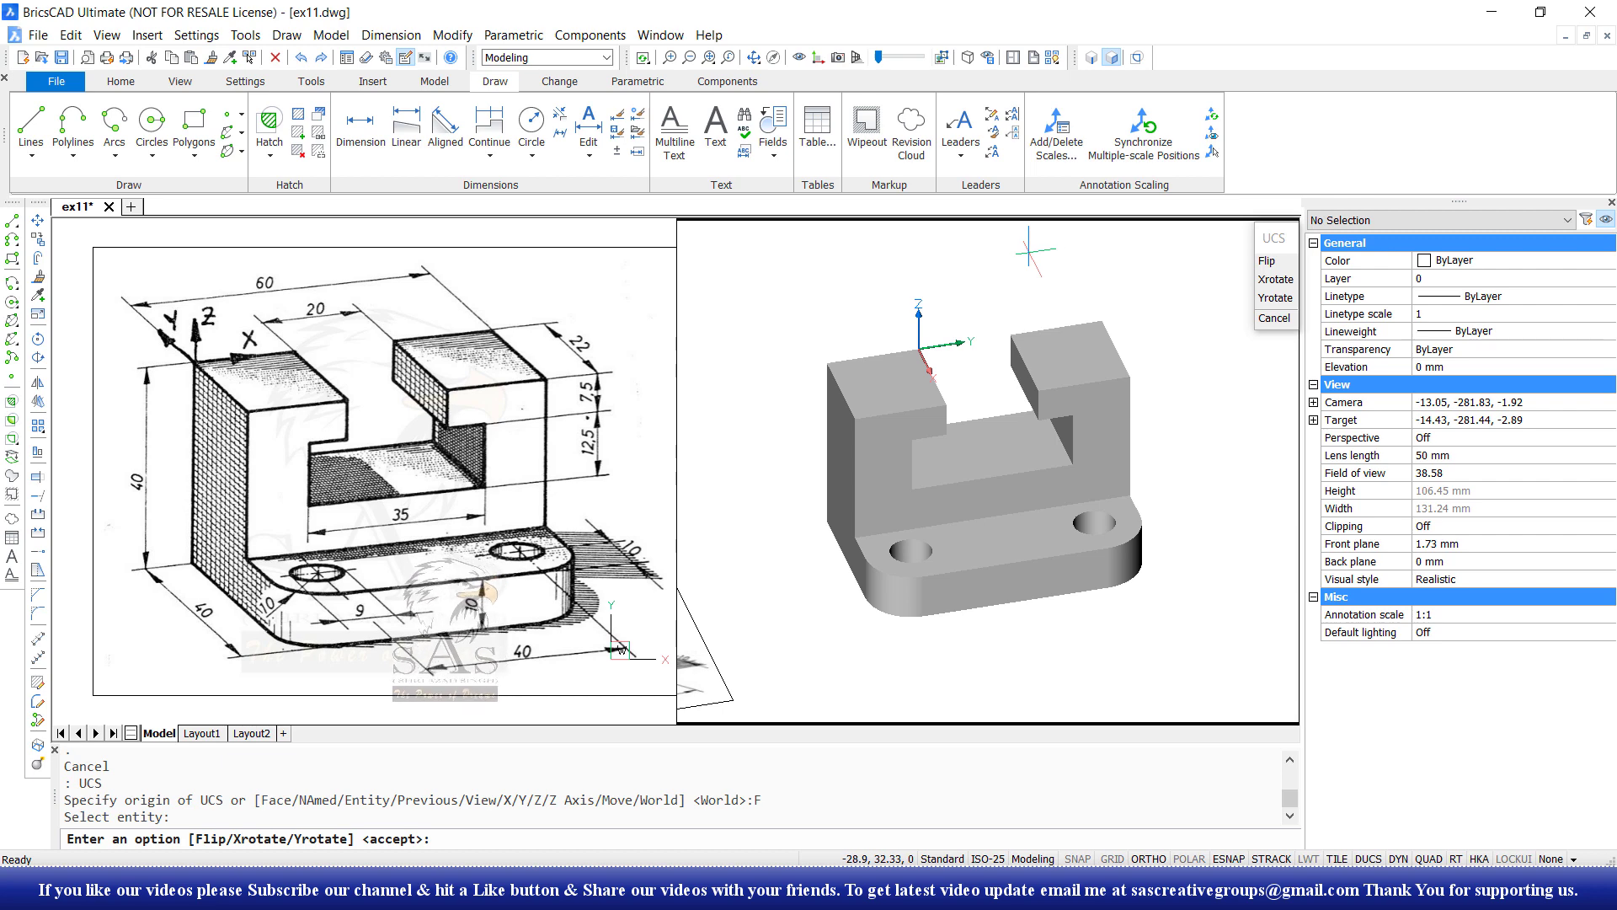
key(Return)
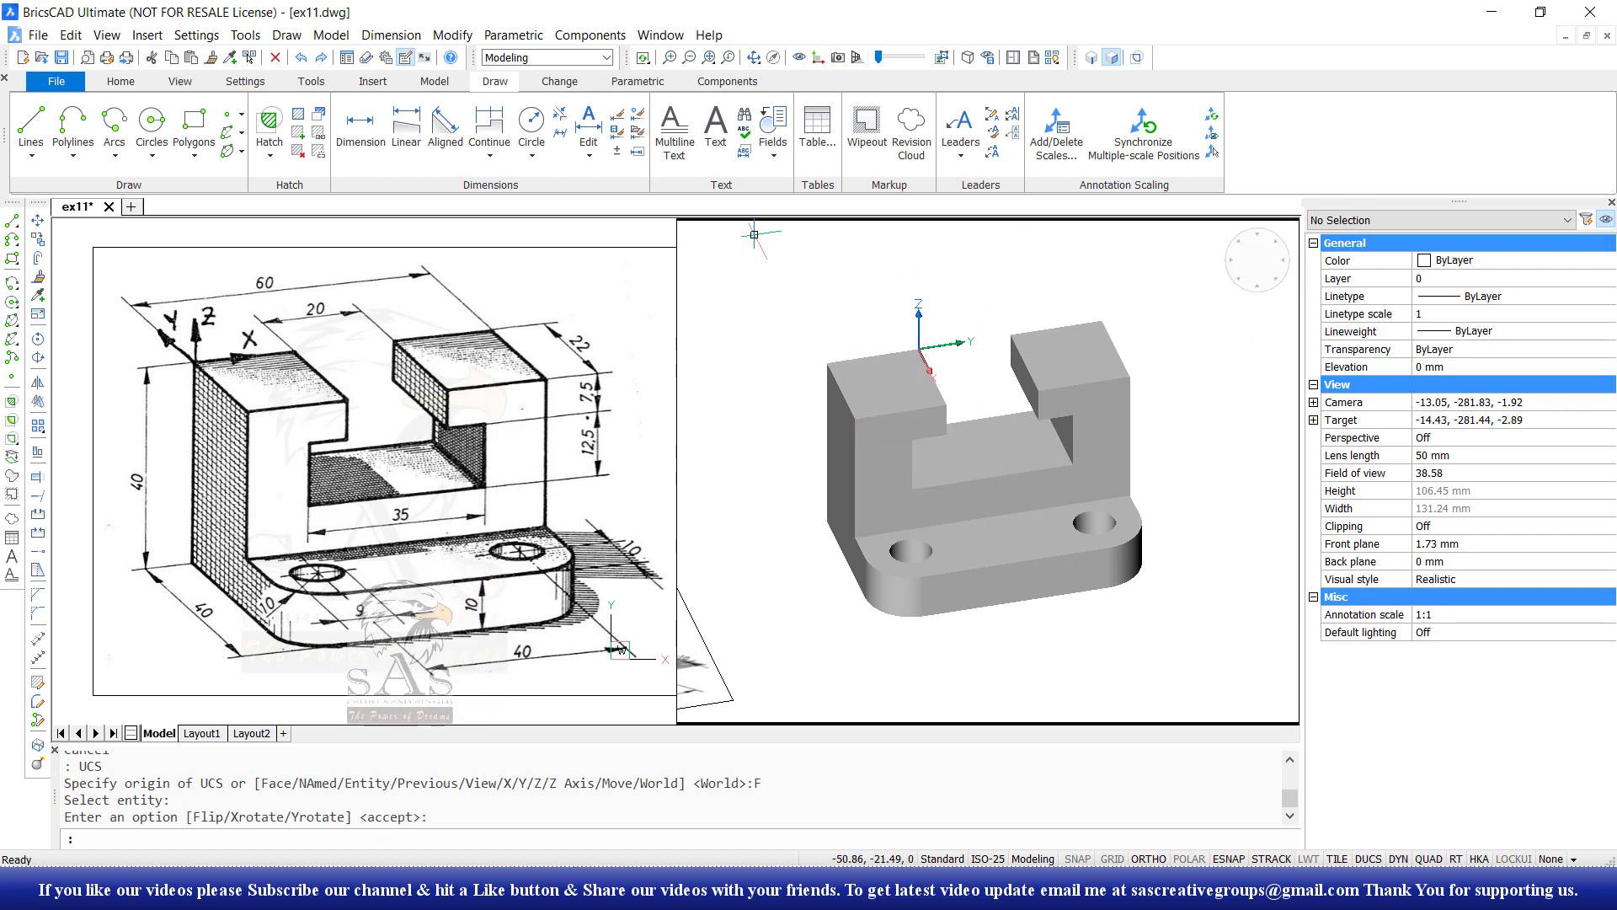
click(406, 127)
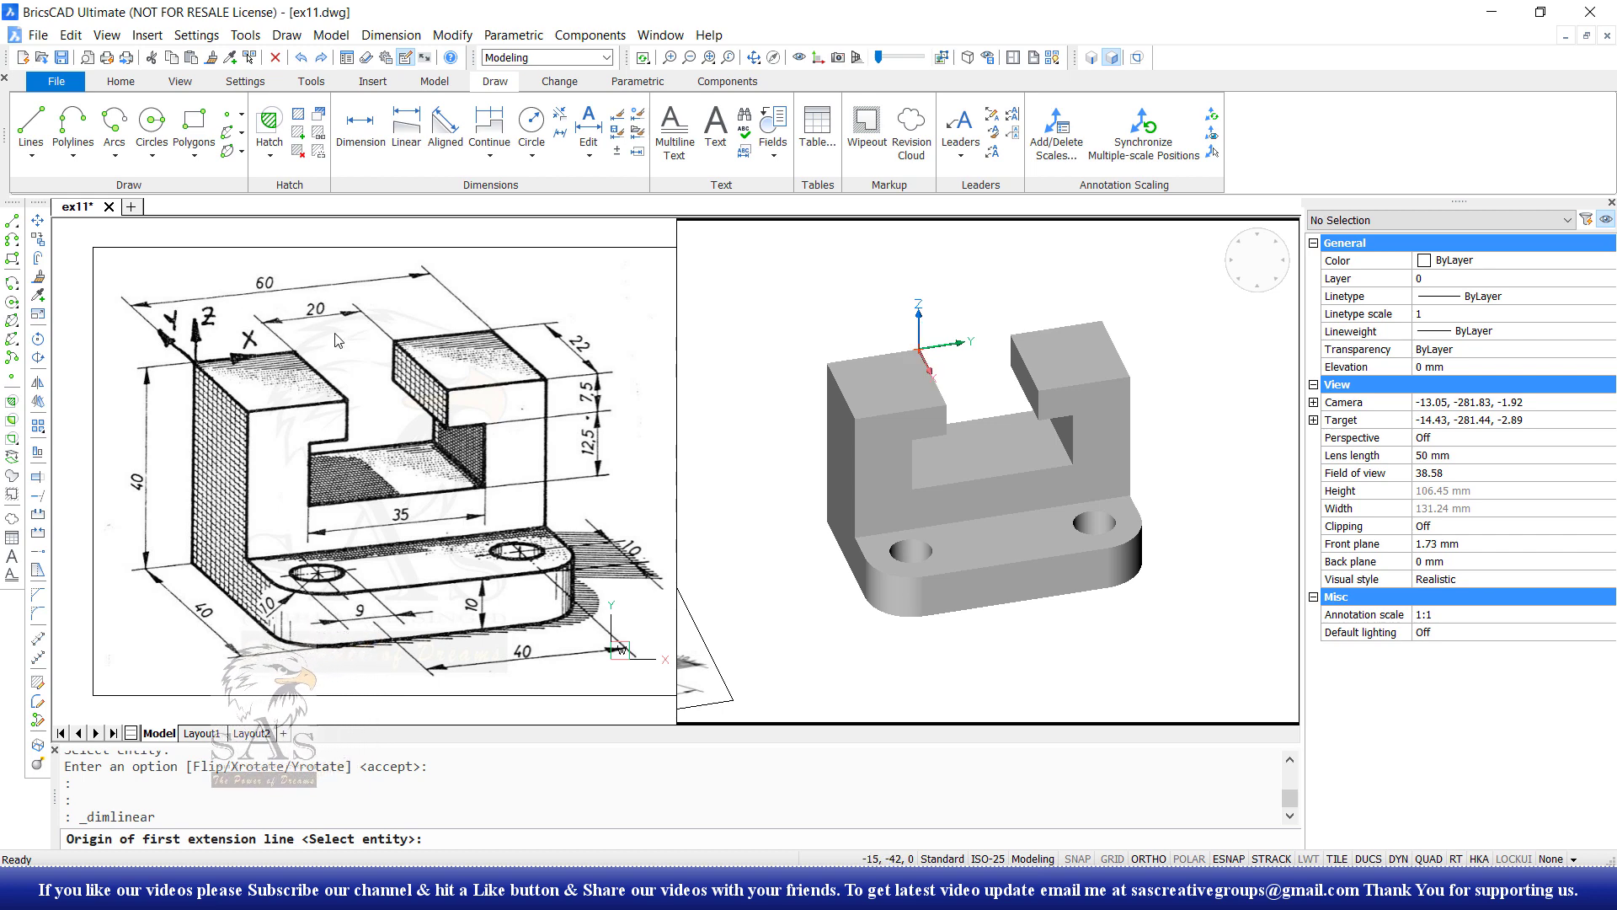
Place the 20 slot dimension and the 60 overall width dimension above the part.
click(935, 381)
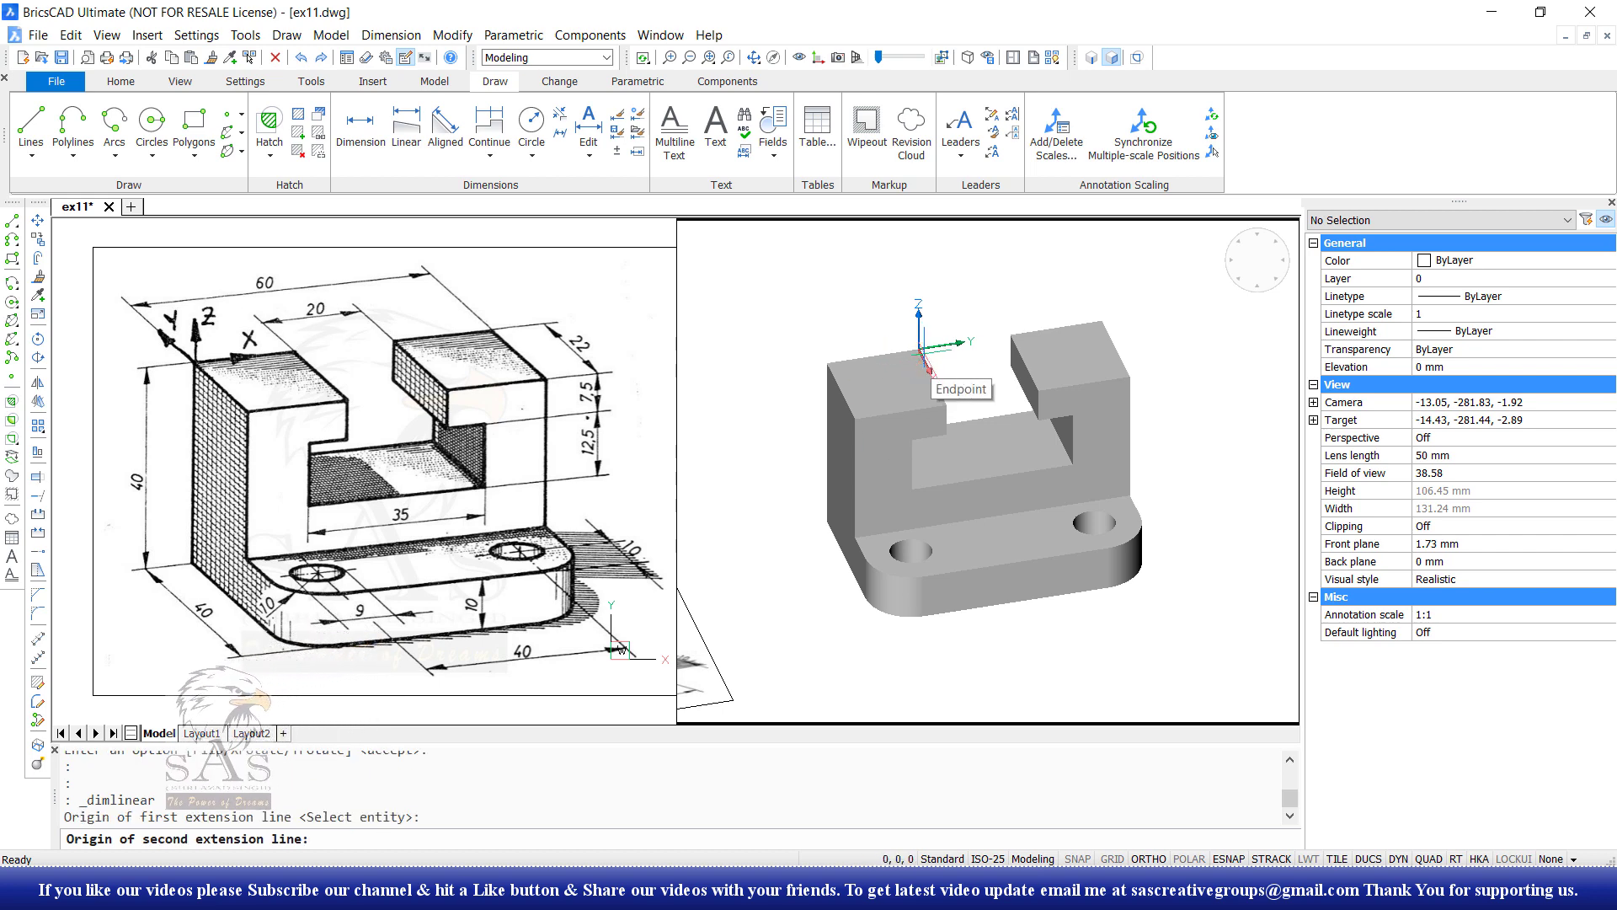
click(1034, 333)
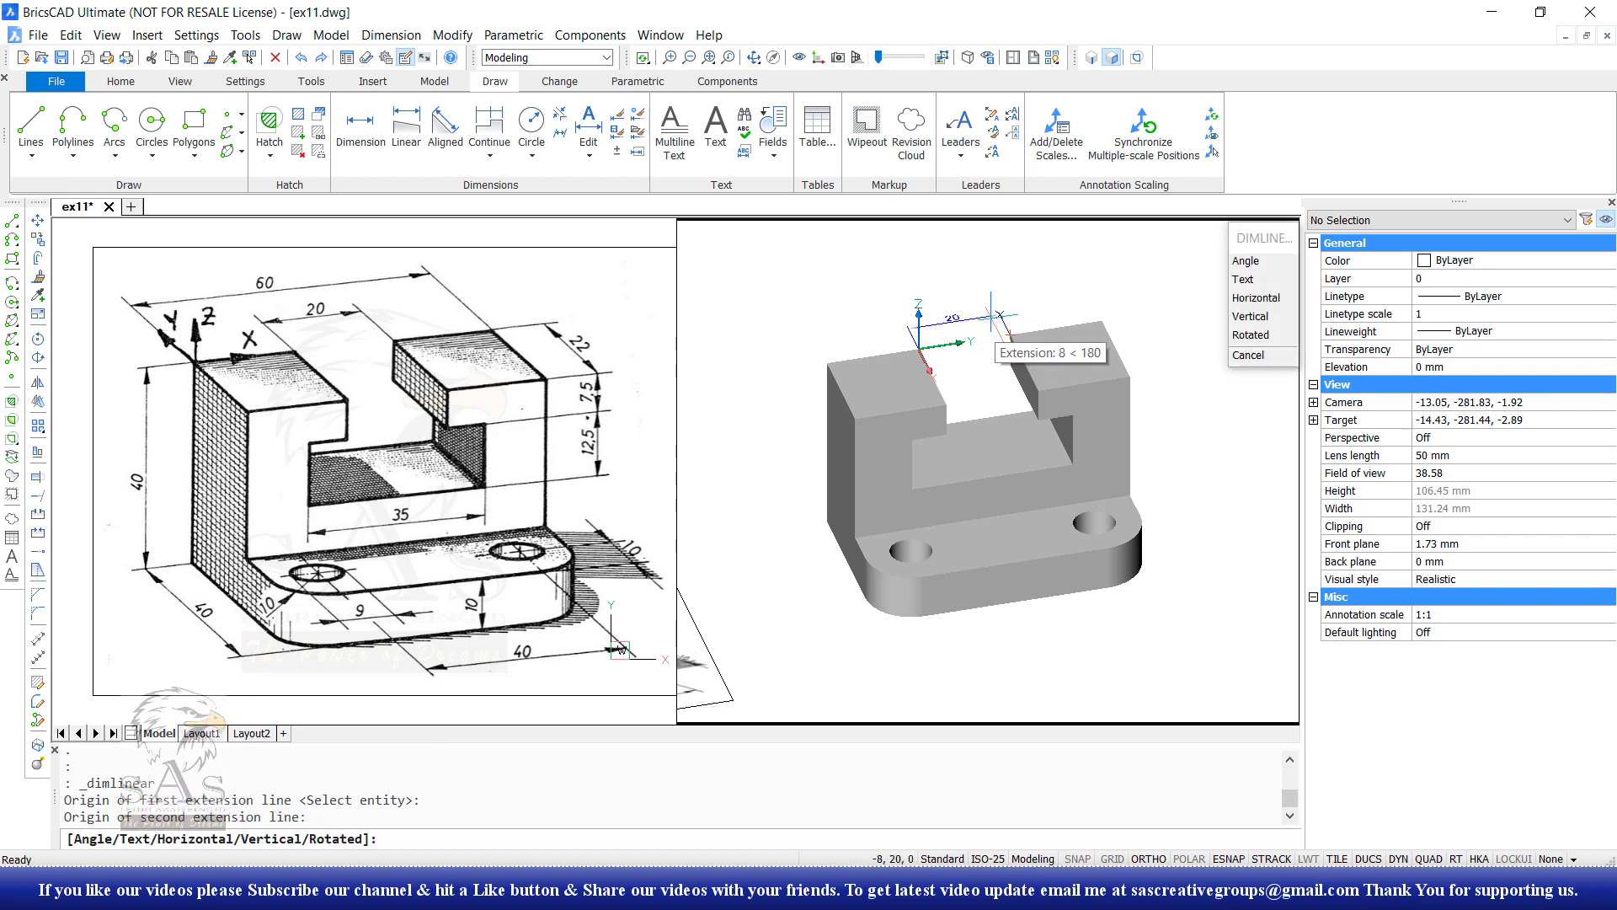
click(990, 311)
scroll(950, 316, up, 3)
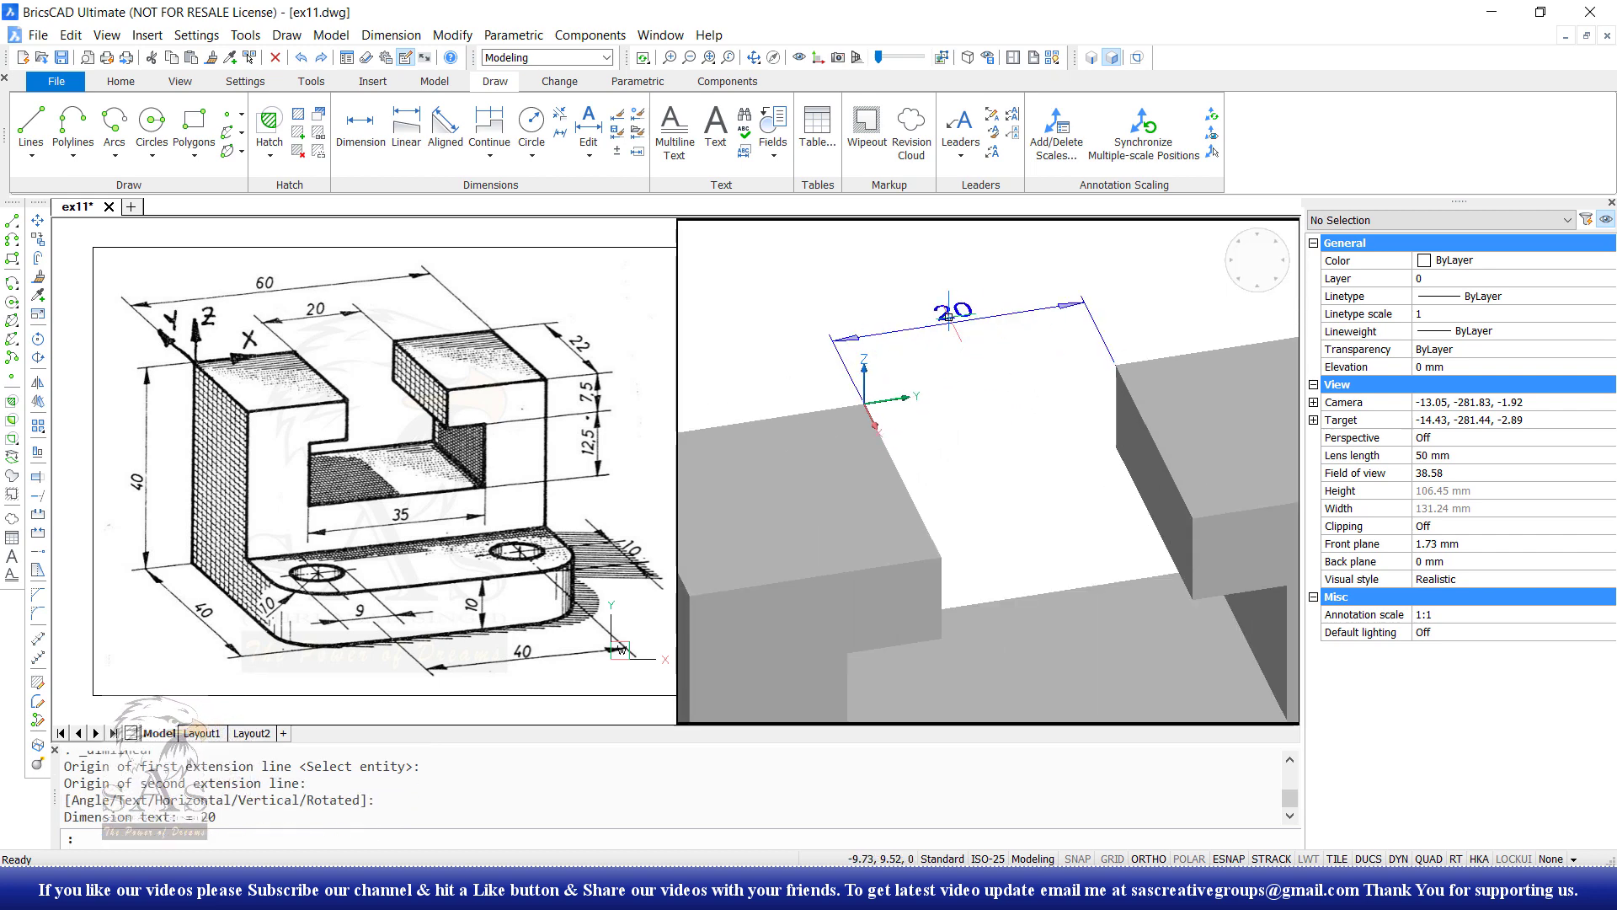
scroll(949, 316, up, 2)
scroll(950, 316, down, 4)
scroll(959, 356, up, 2)
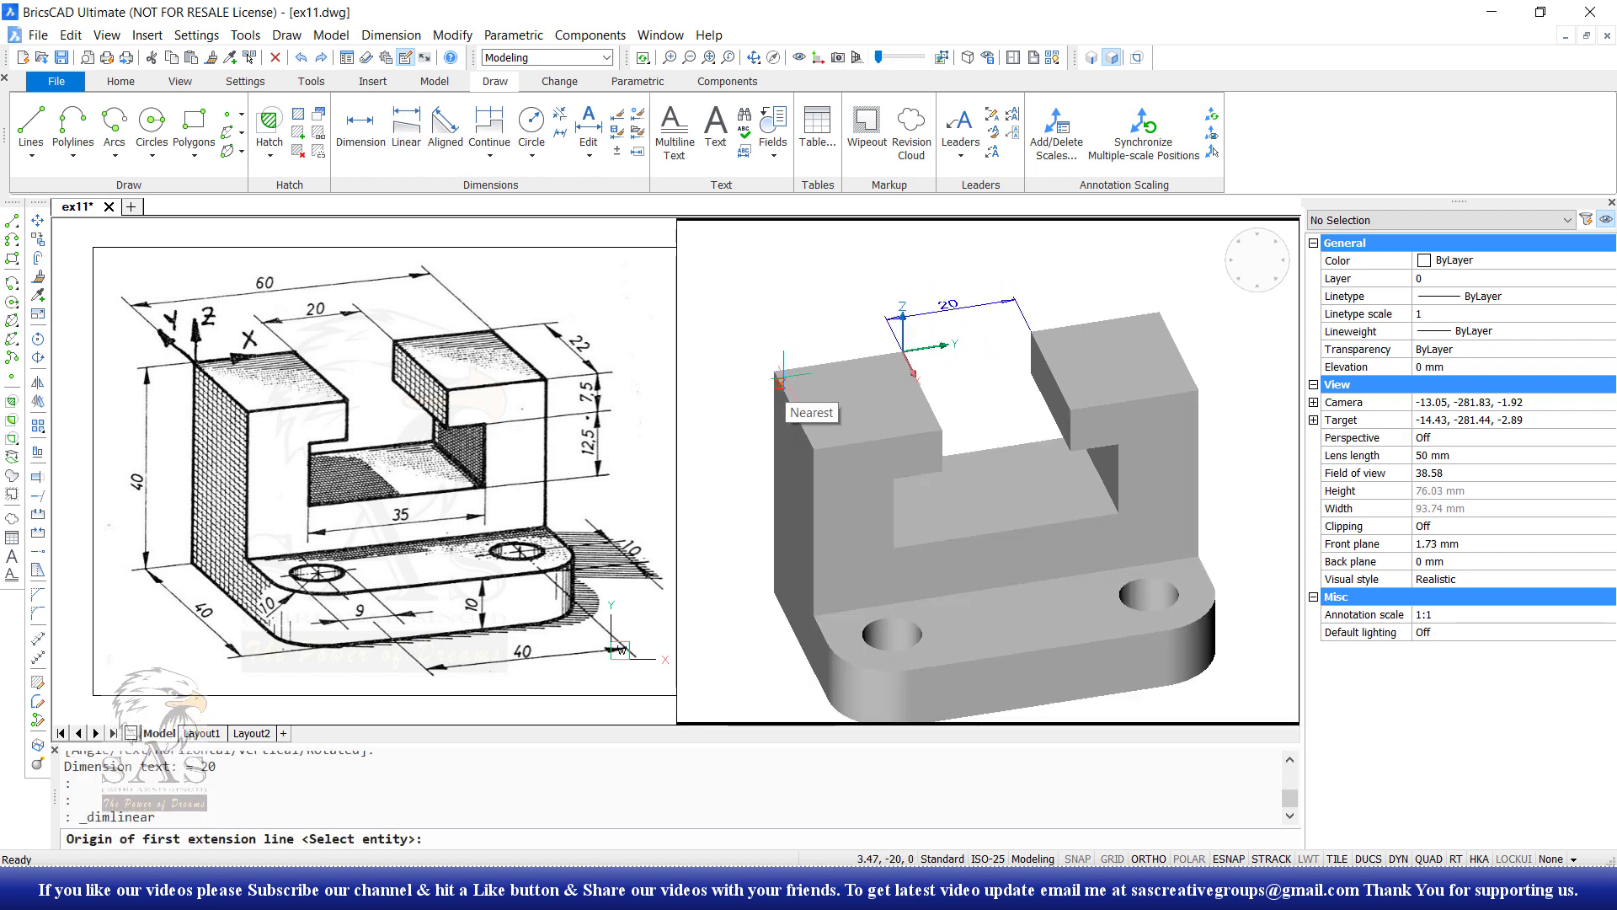
click(773, 370)
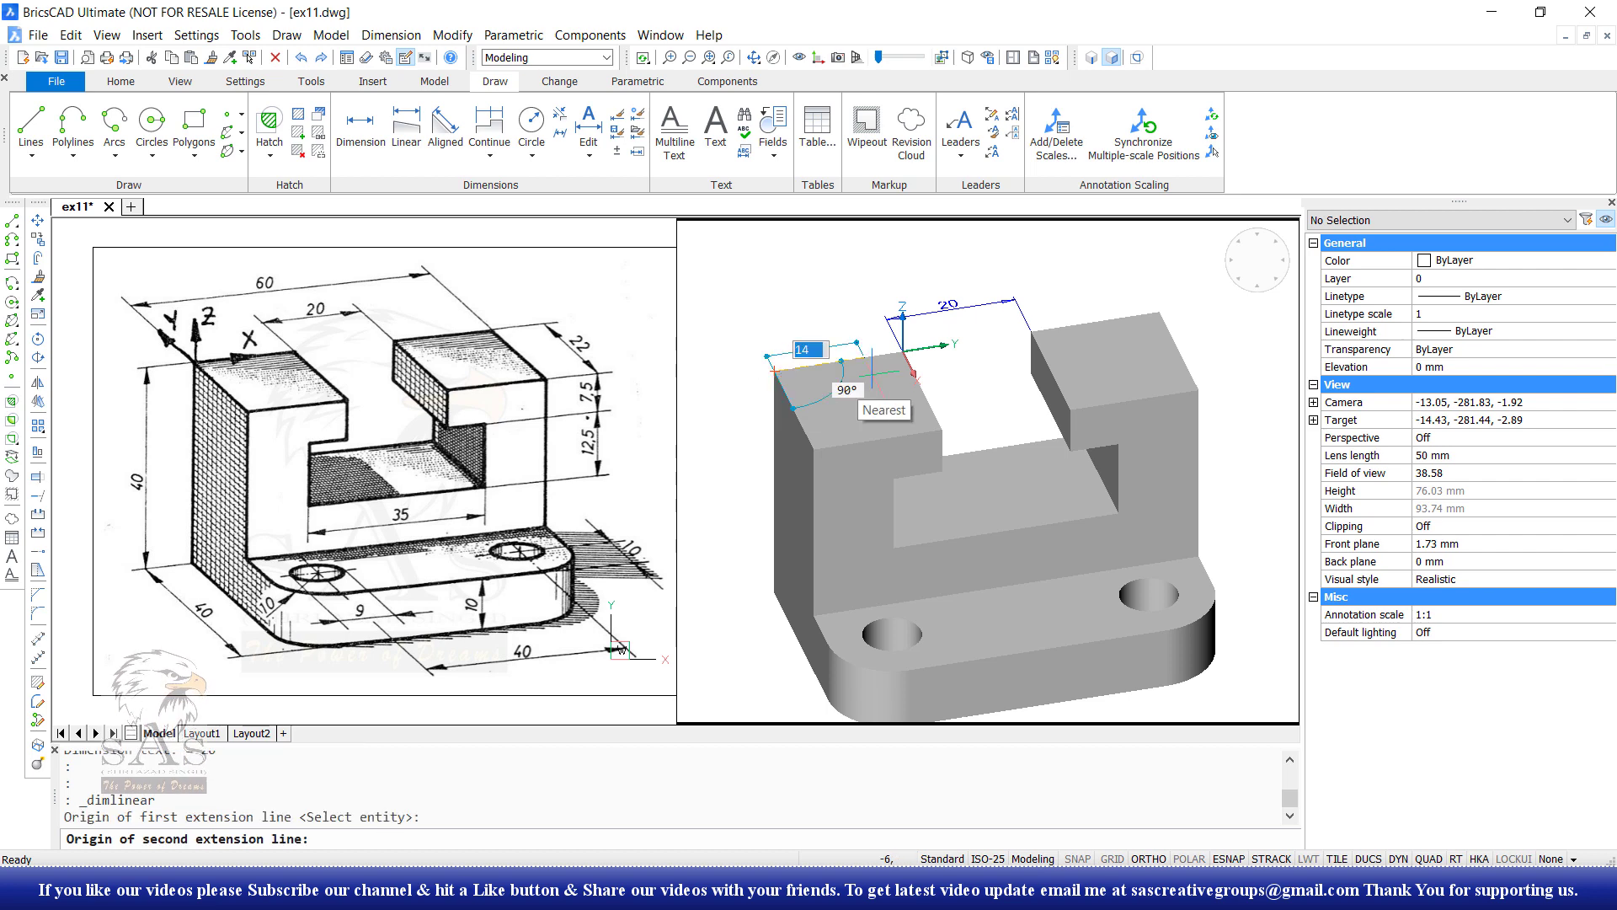
click(1160, 312)
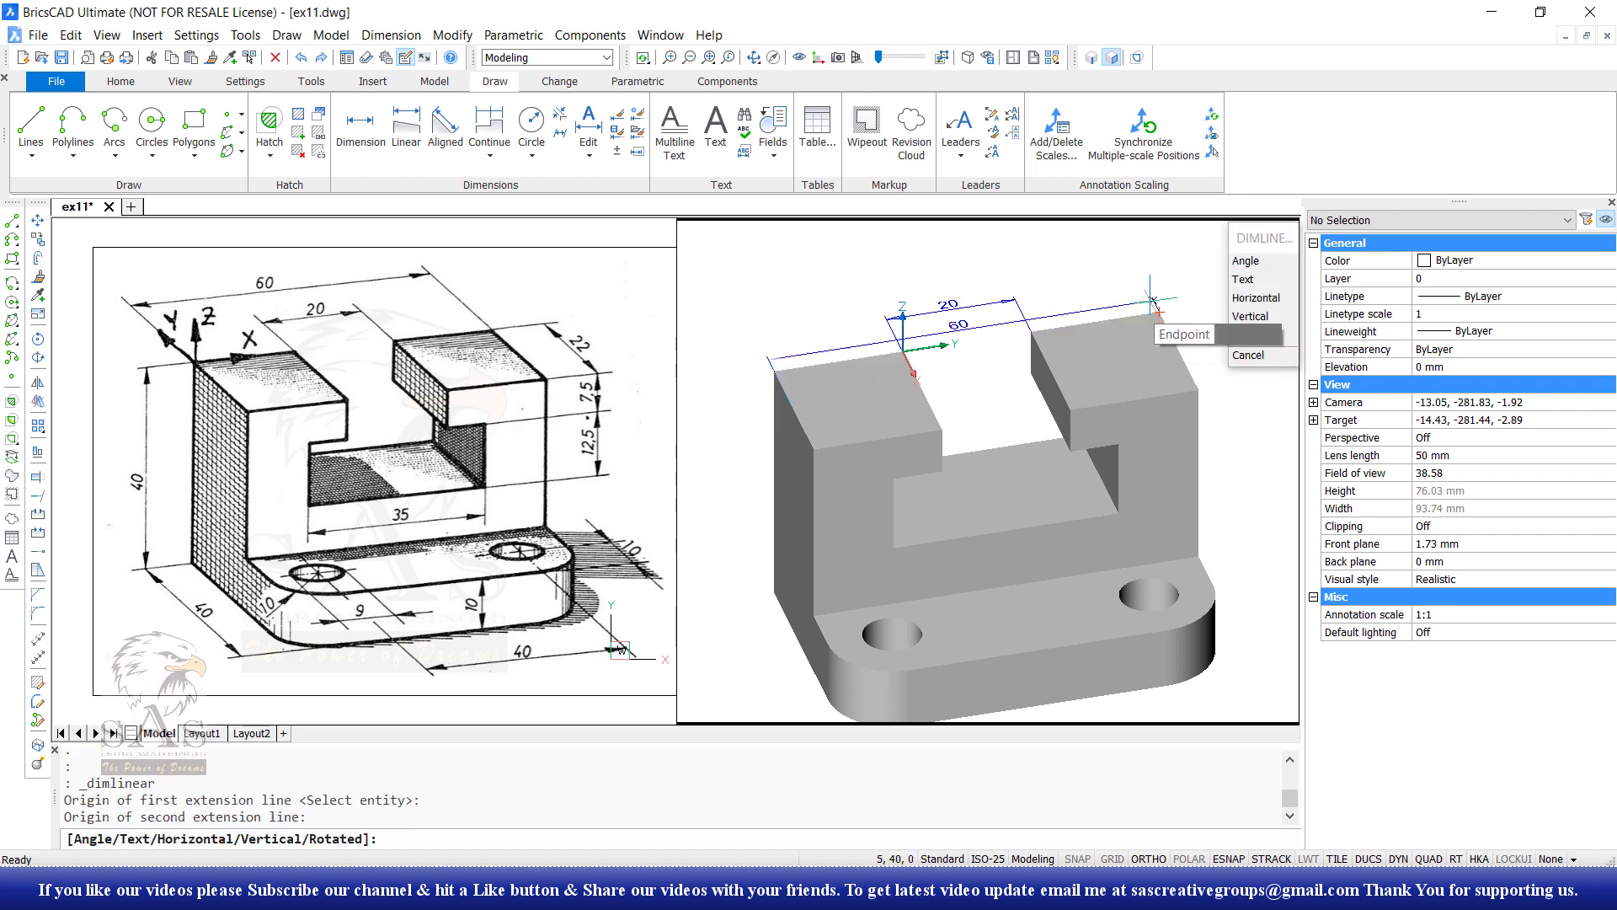
click(1113, 251)
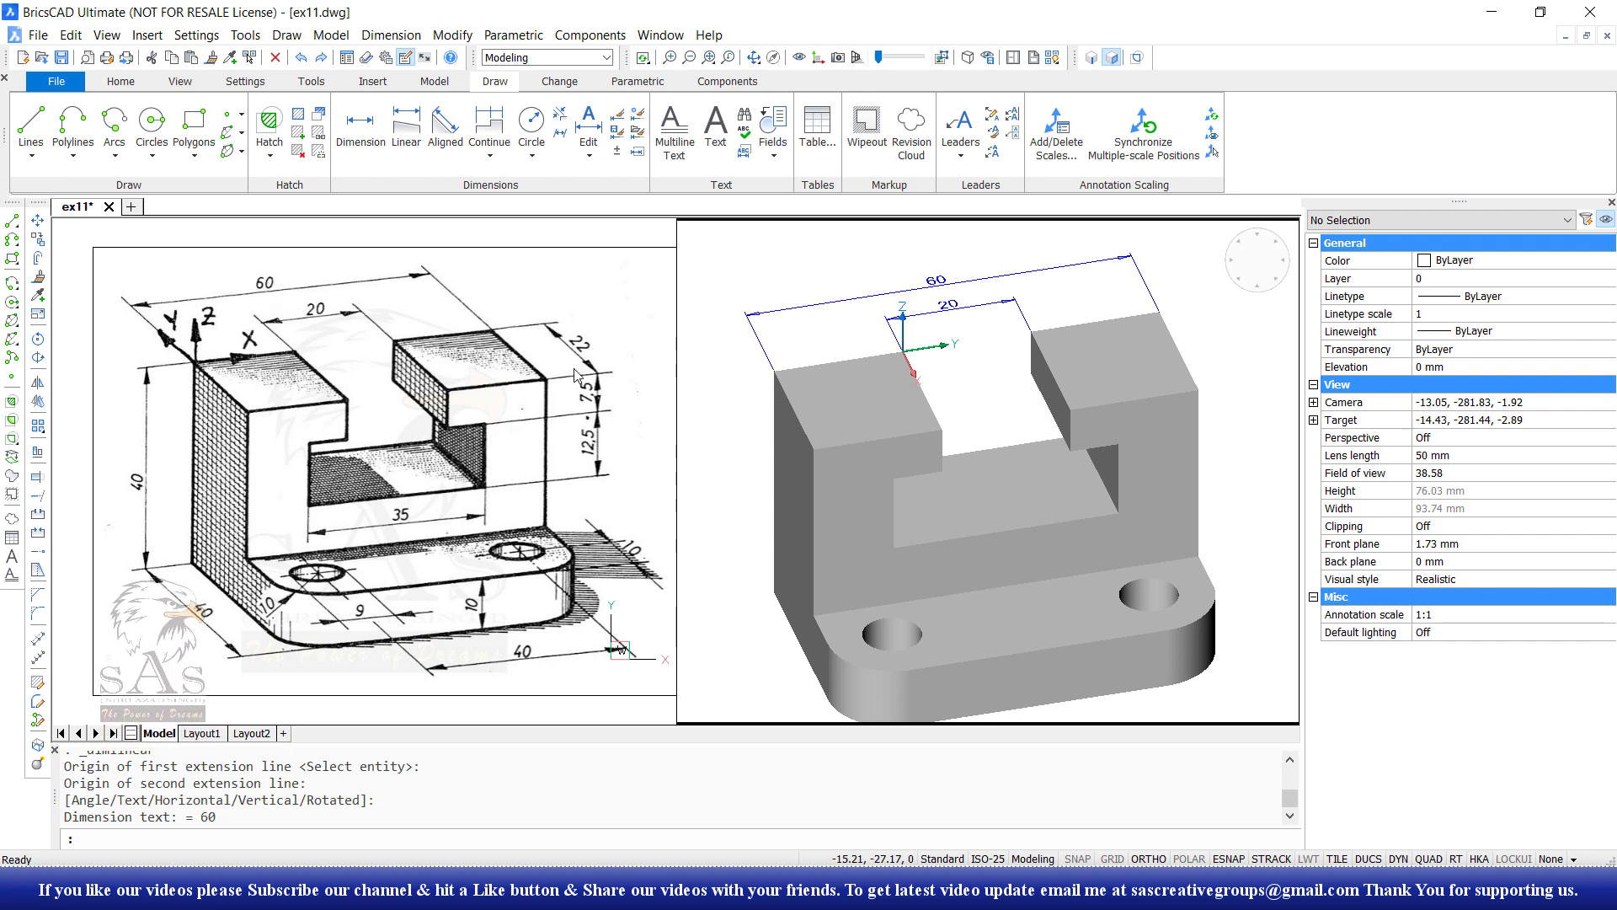
Add the 22 depth dimension across the right upright's top face.
click(418, 140)
middle_drag(1029, 372, 807, 390)
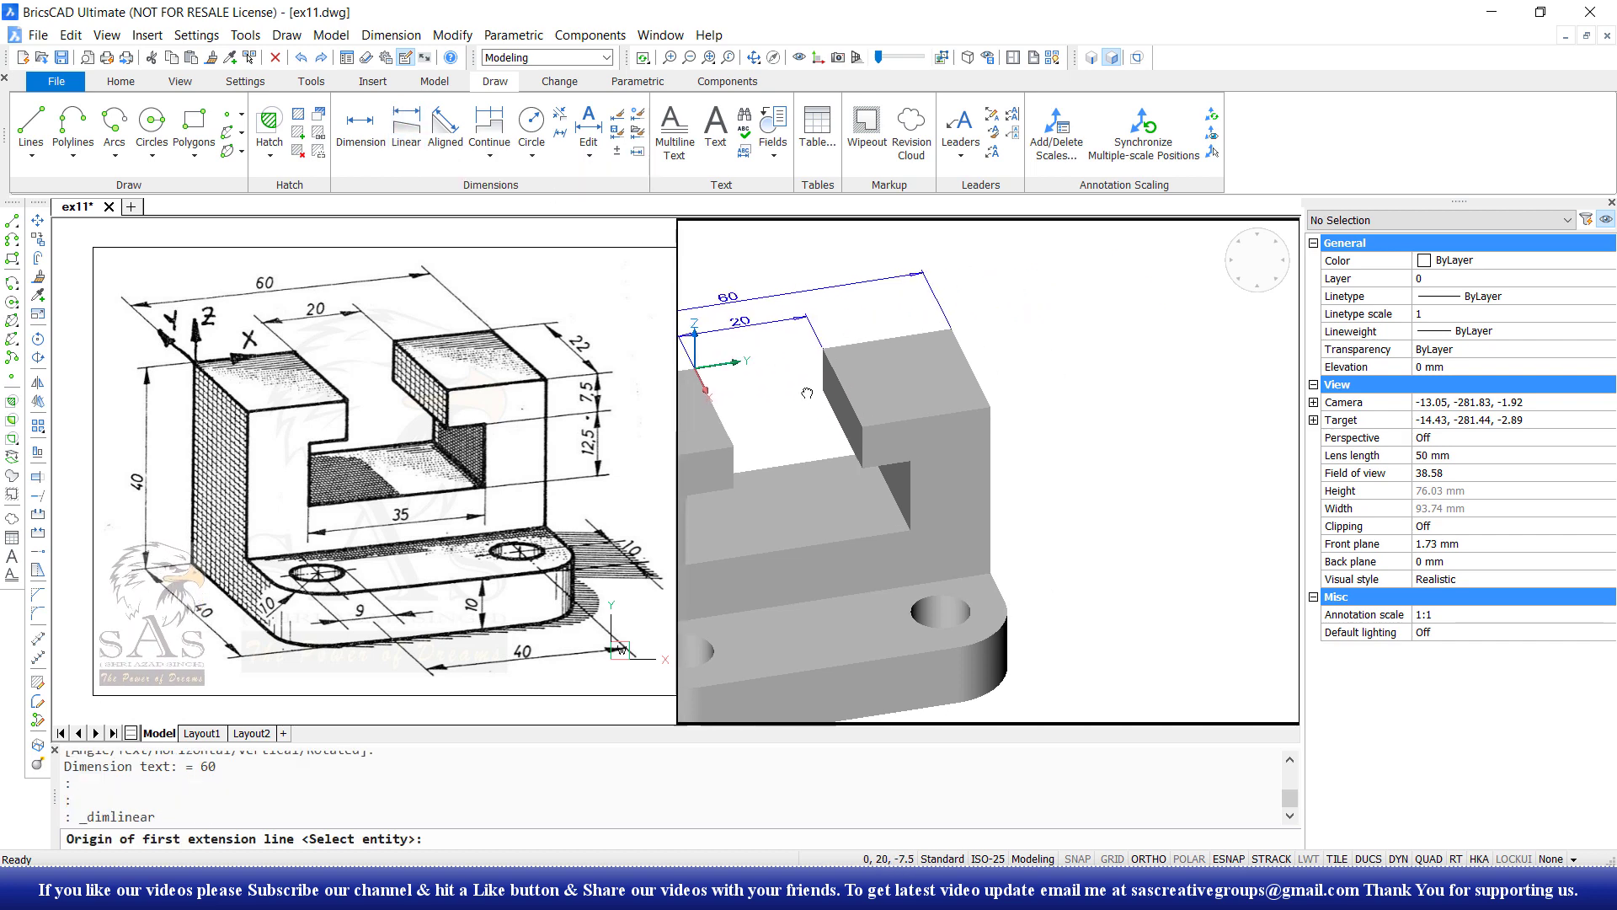
click(936, 328)
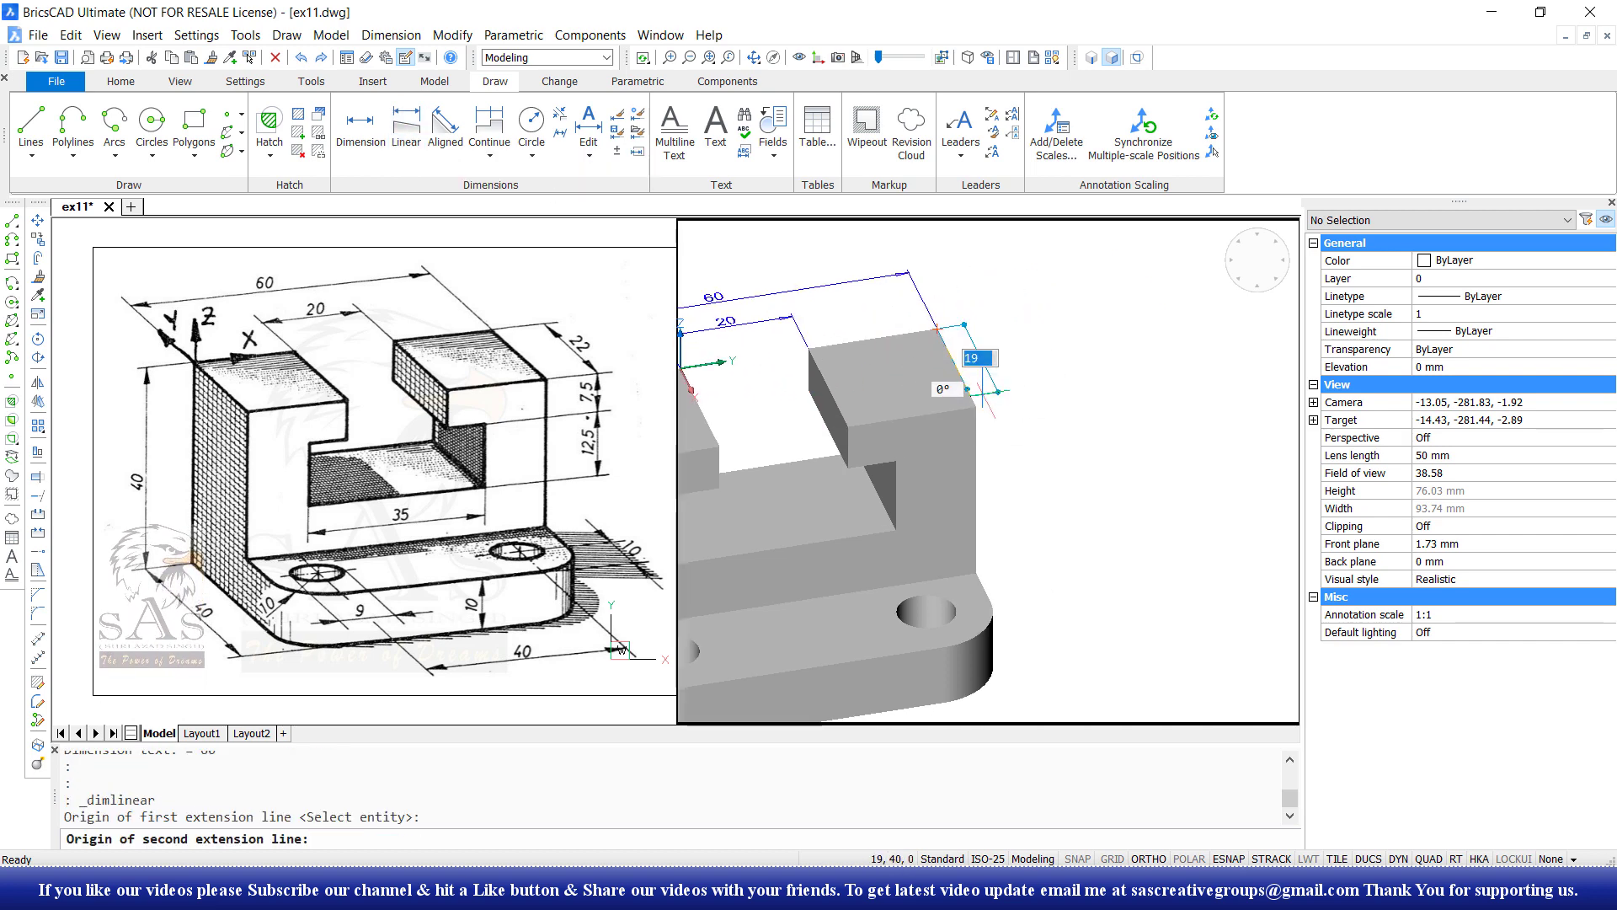
click(977, 407)
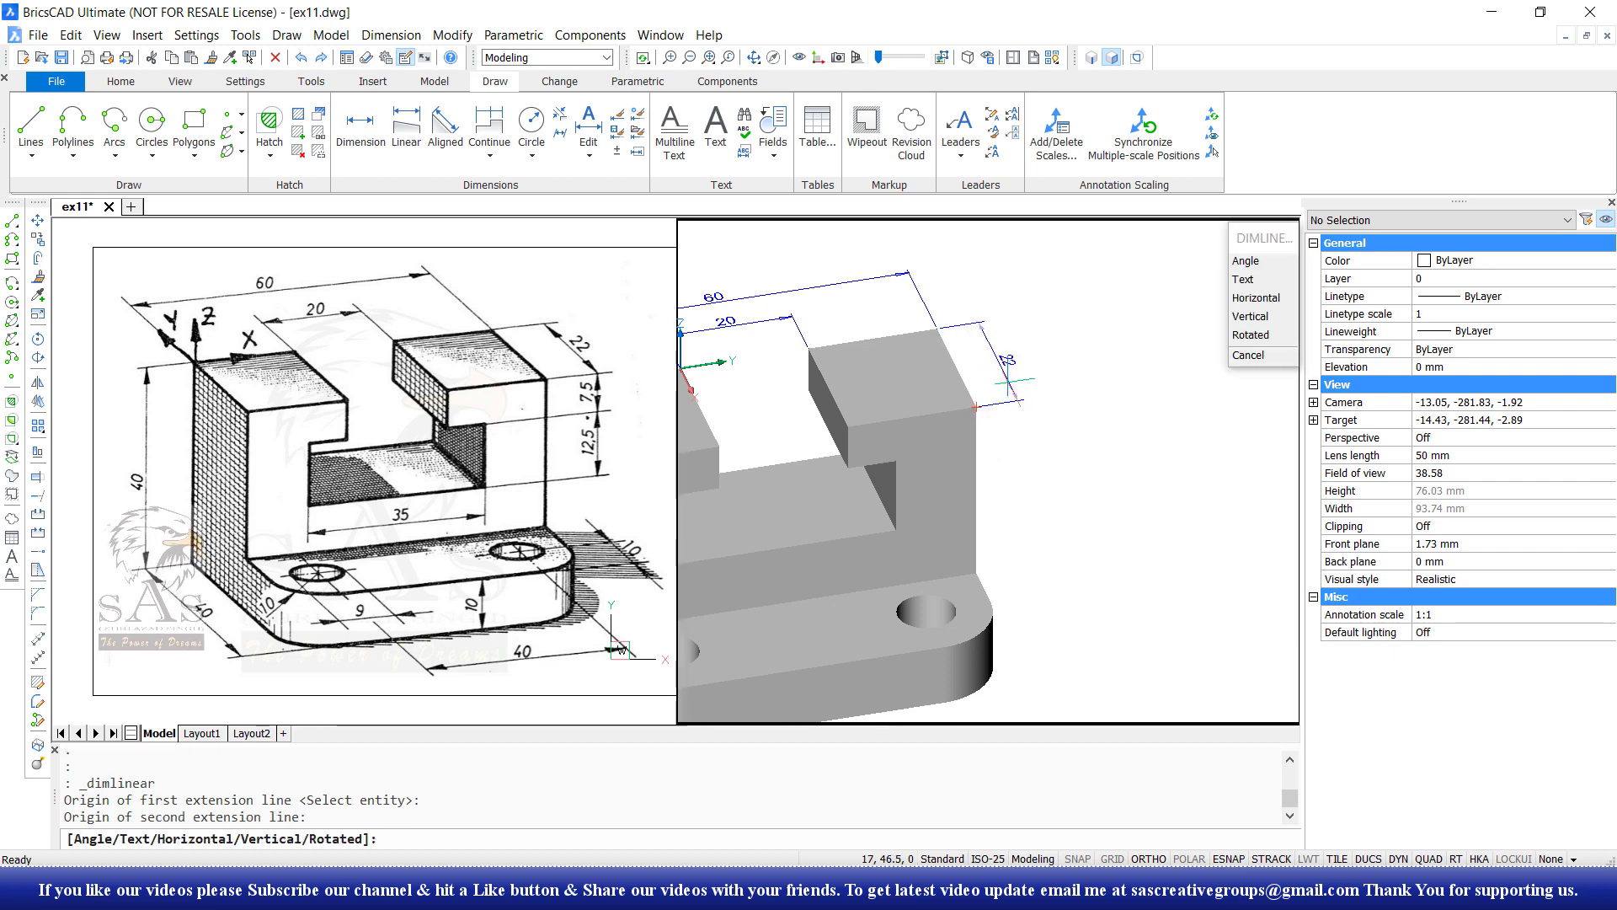
click(1002, 373)
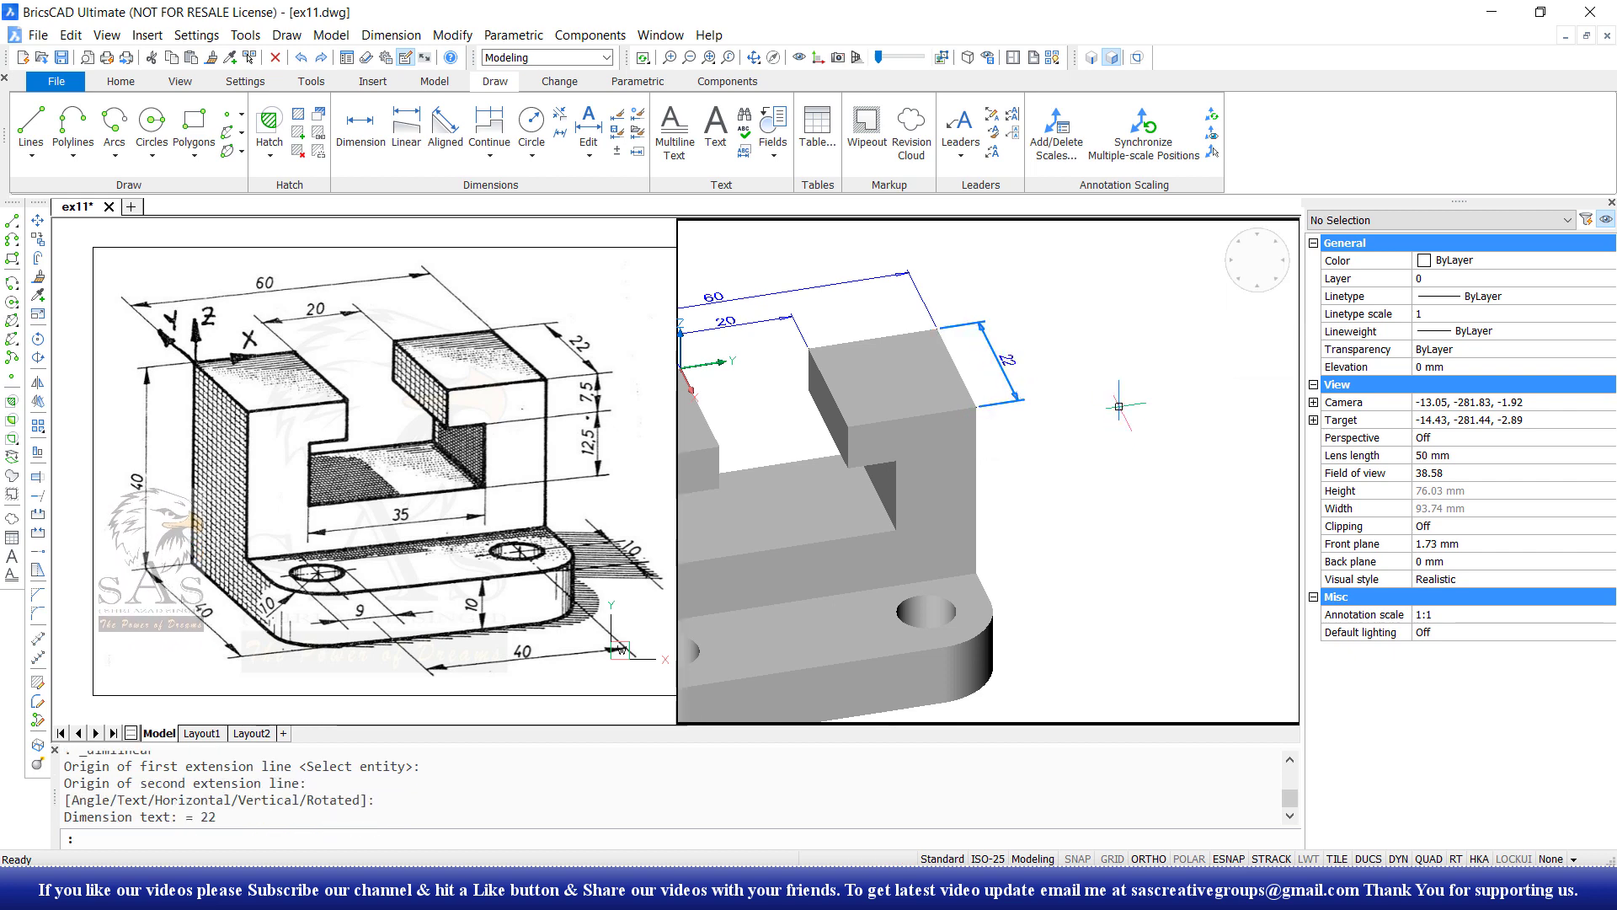
middle_drag(1029, 493, 1156, 445)
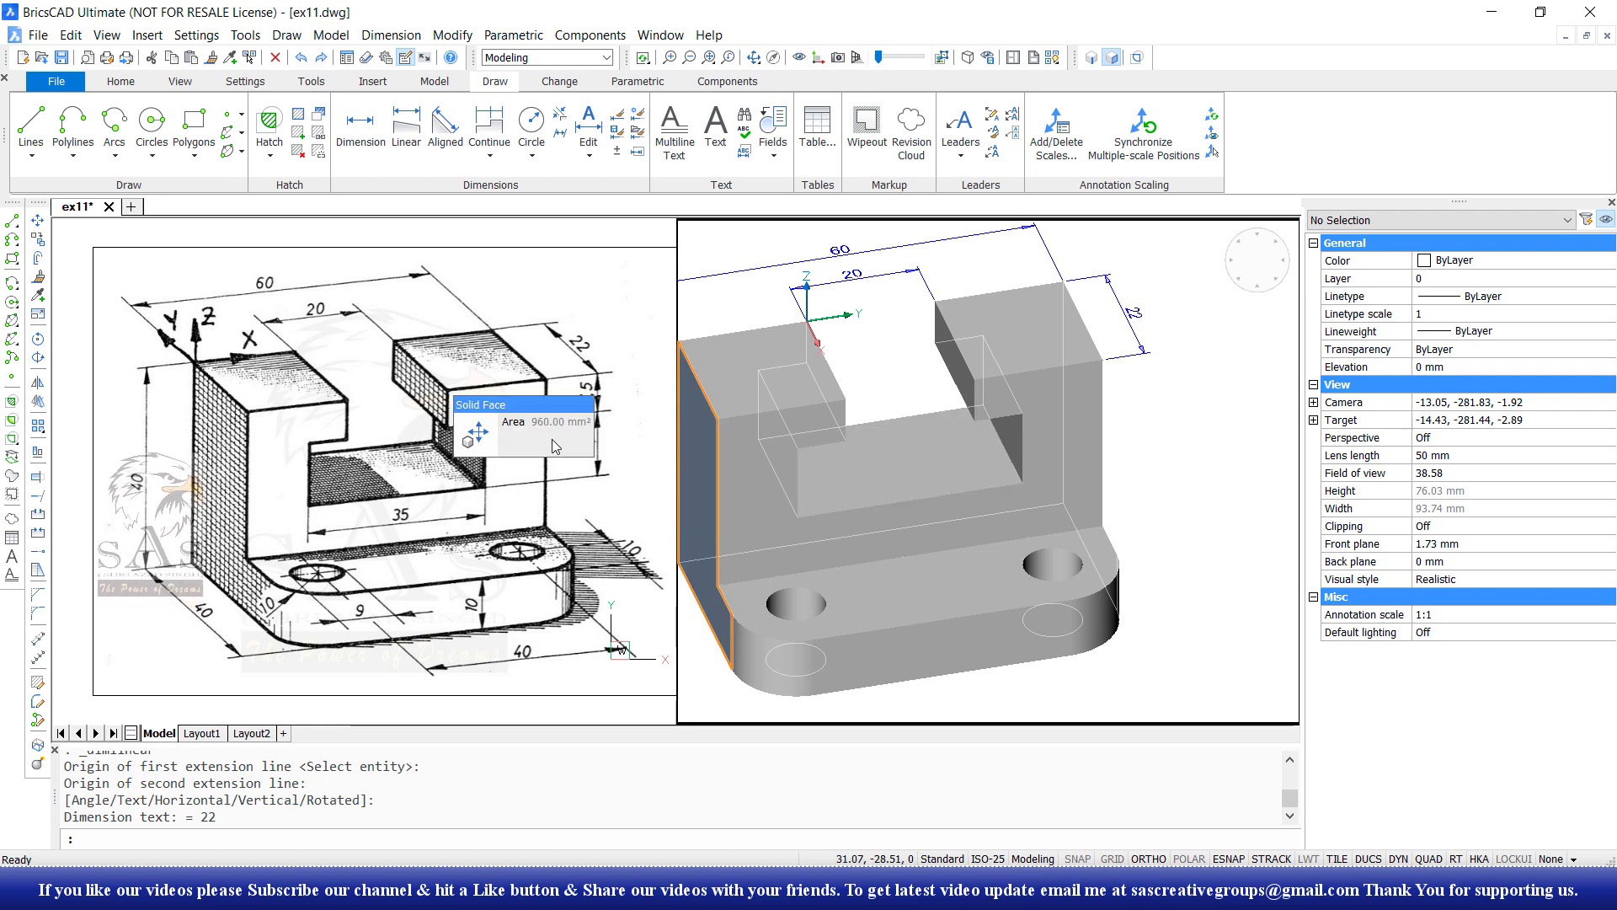
key(Escape)
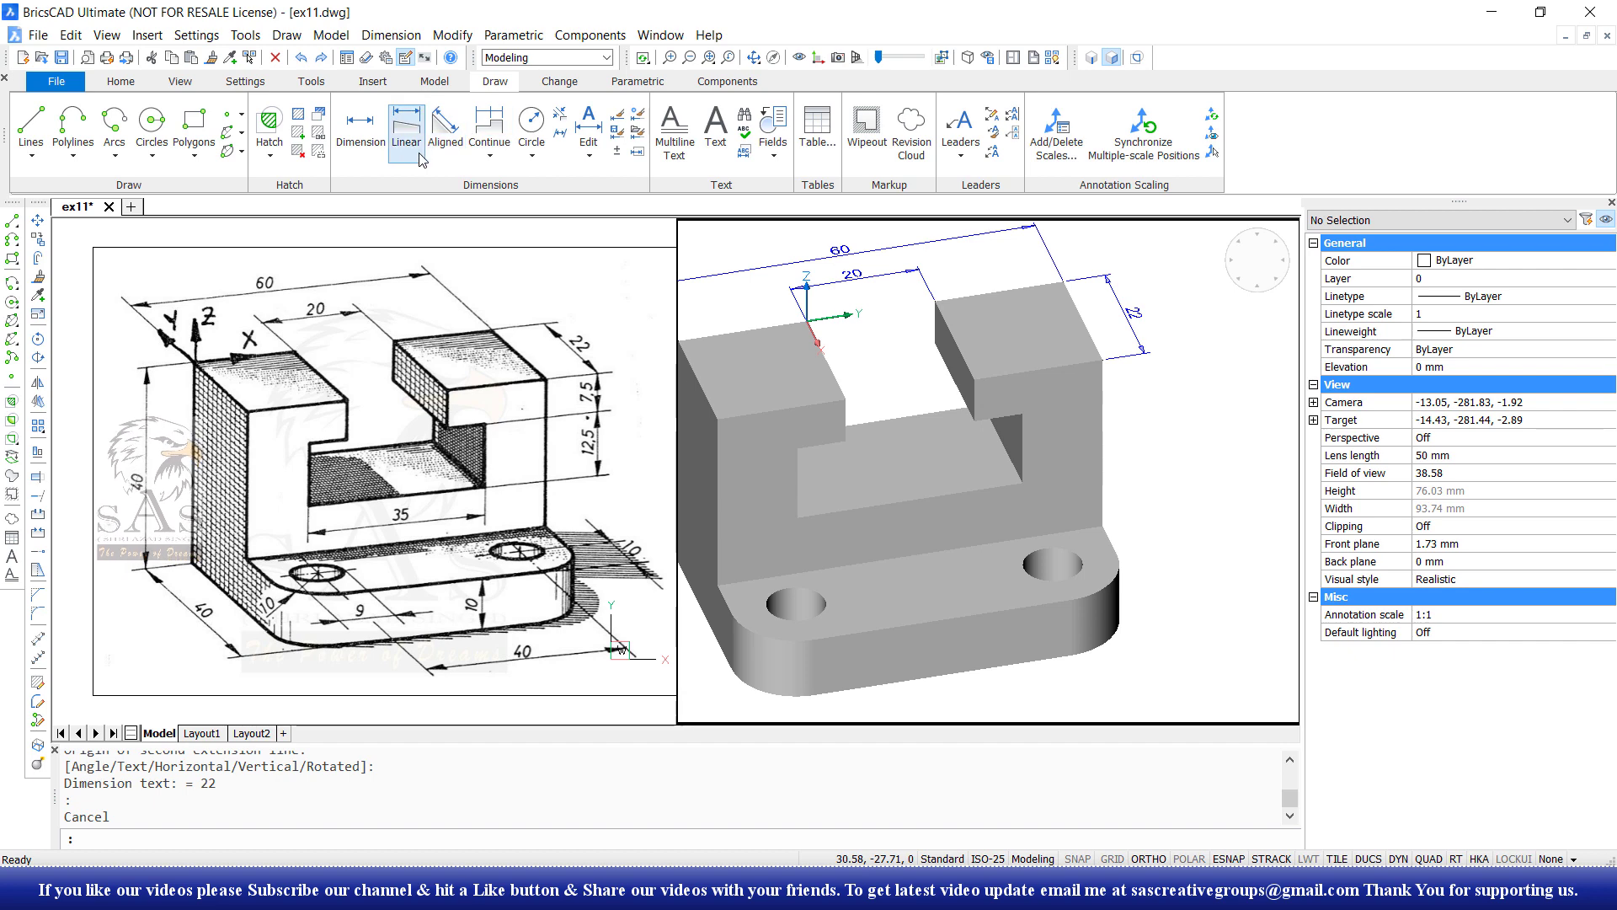
Use UCS Face to align the coordinate system with the upright's slotted front face.
text(UCS)
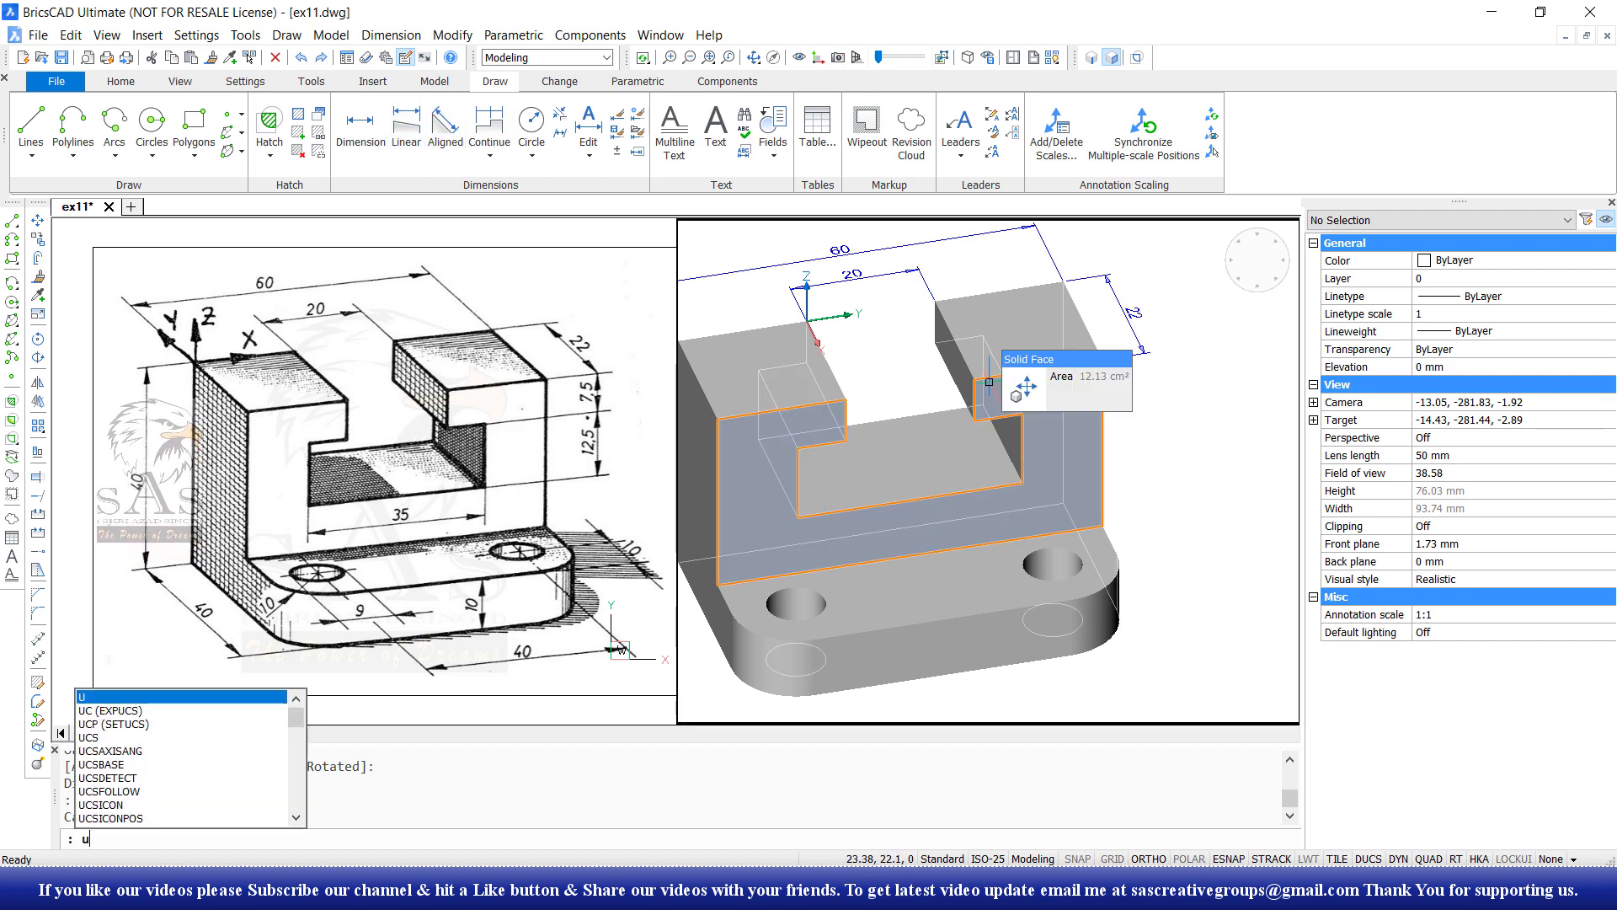
key(Return)
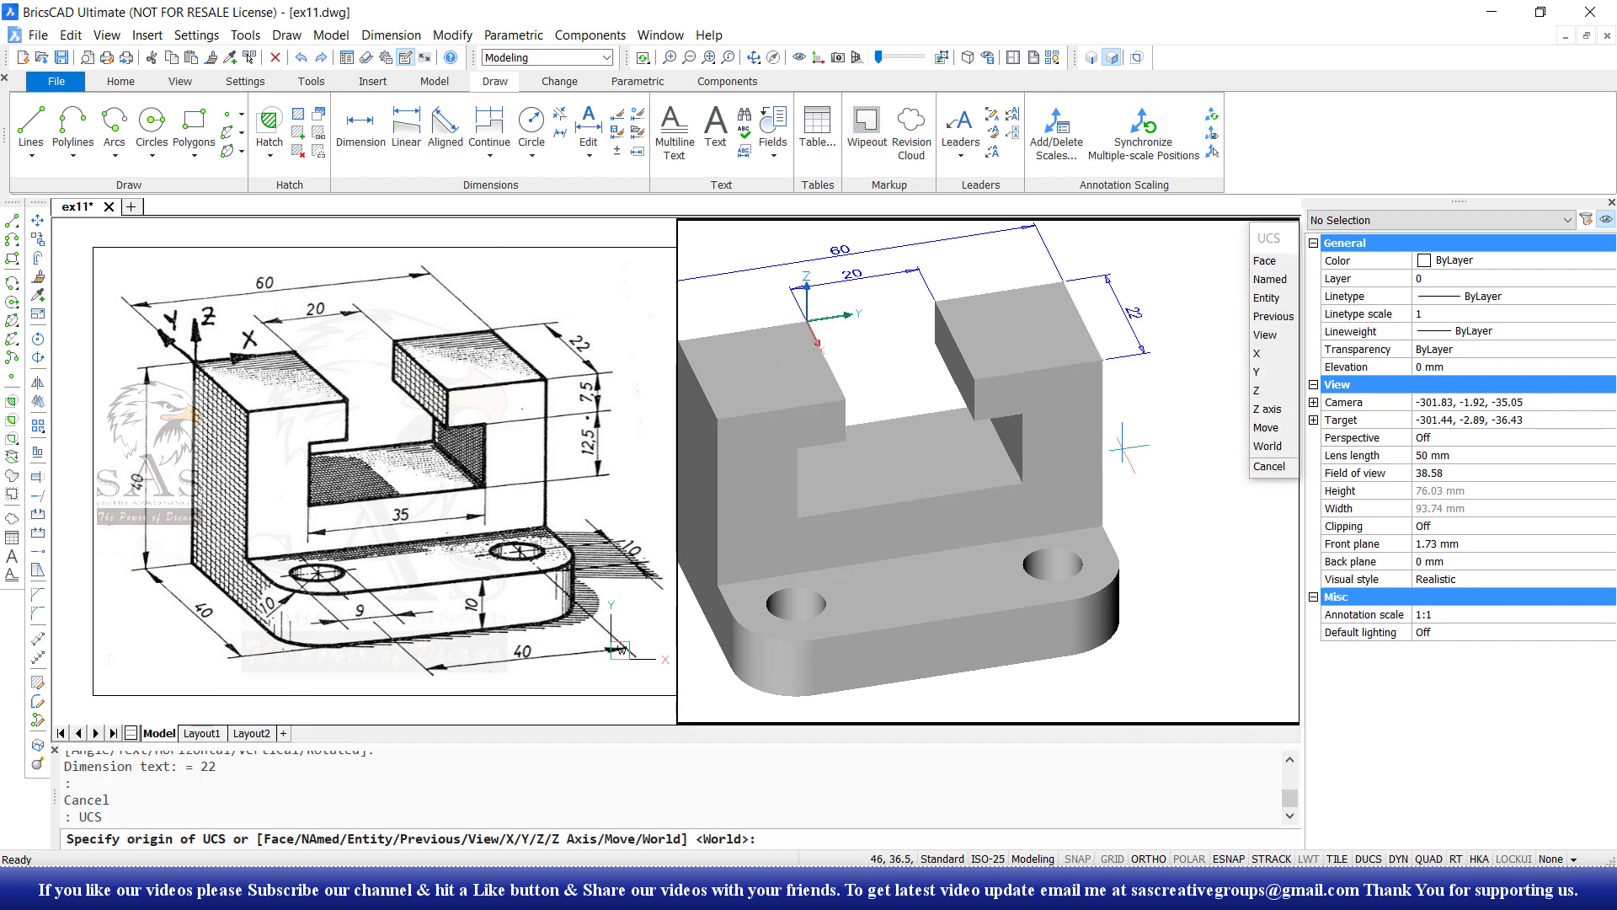
click(1268, 268)
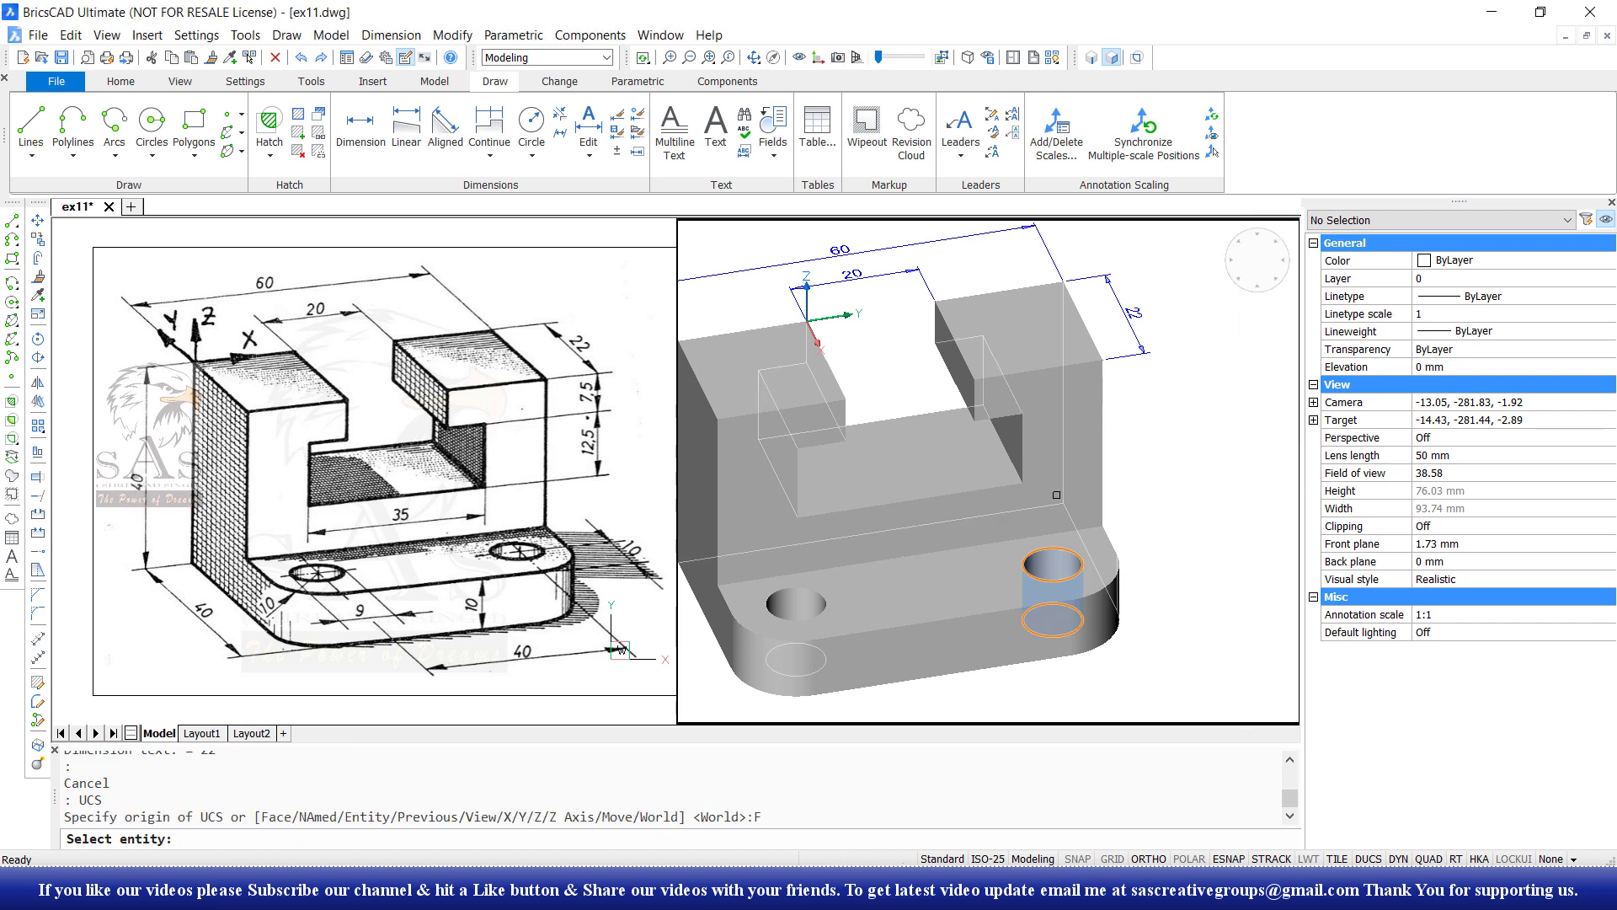
click(1056, 409)
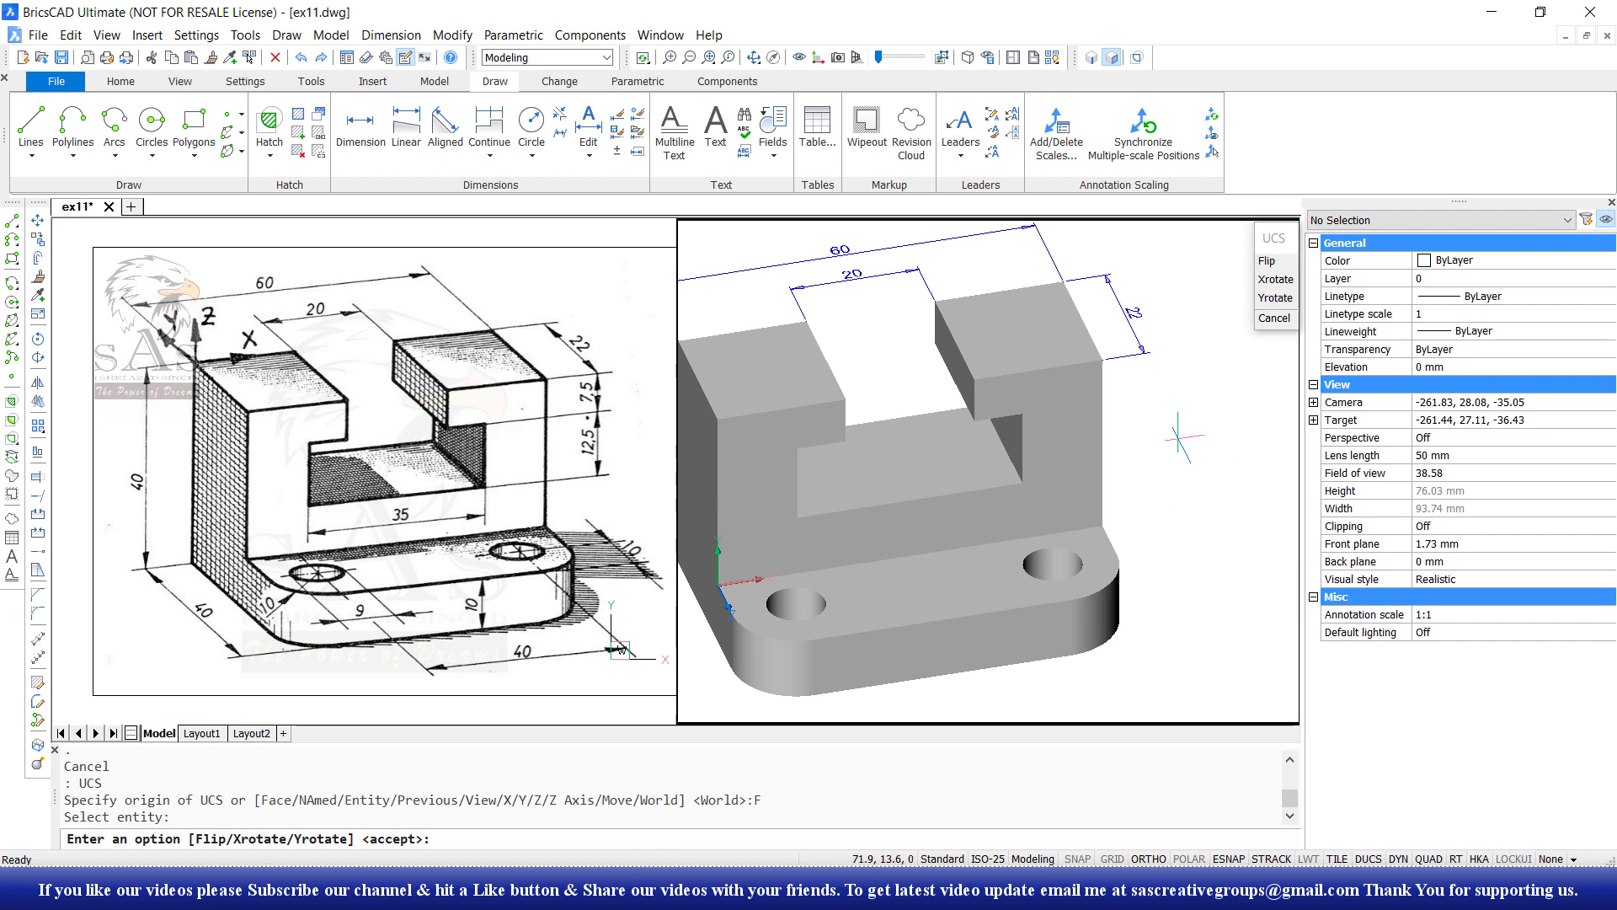
key(Return)
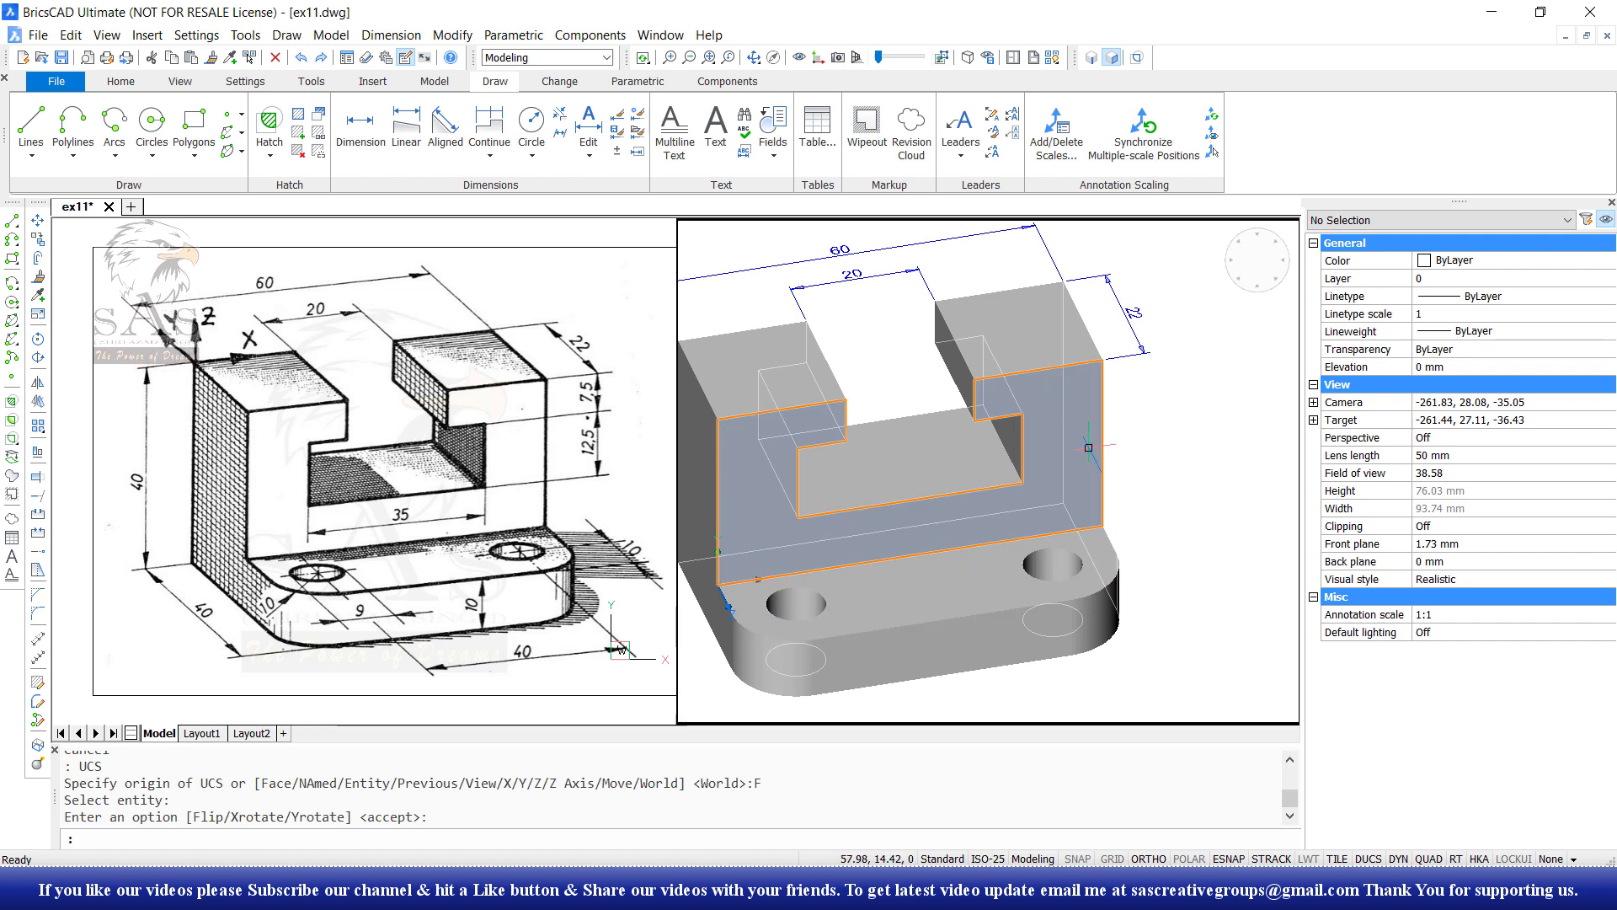
click(406, 124)
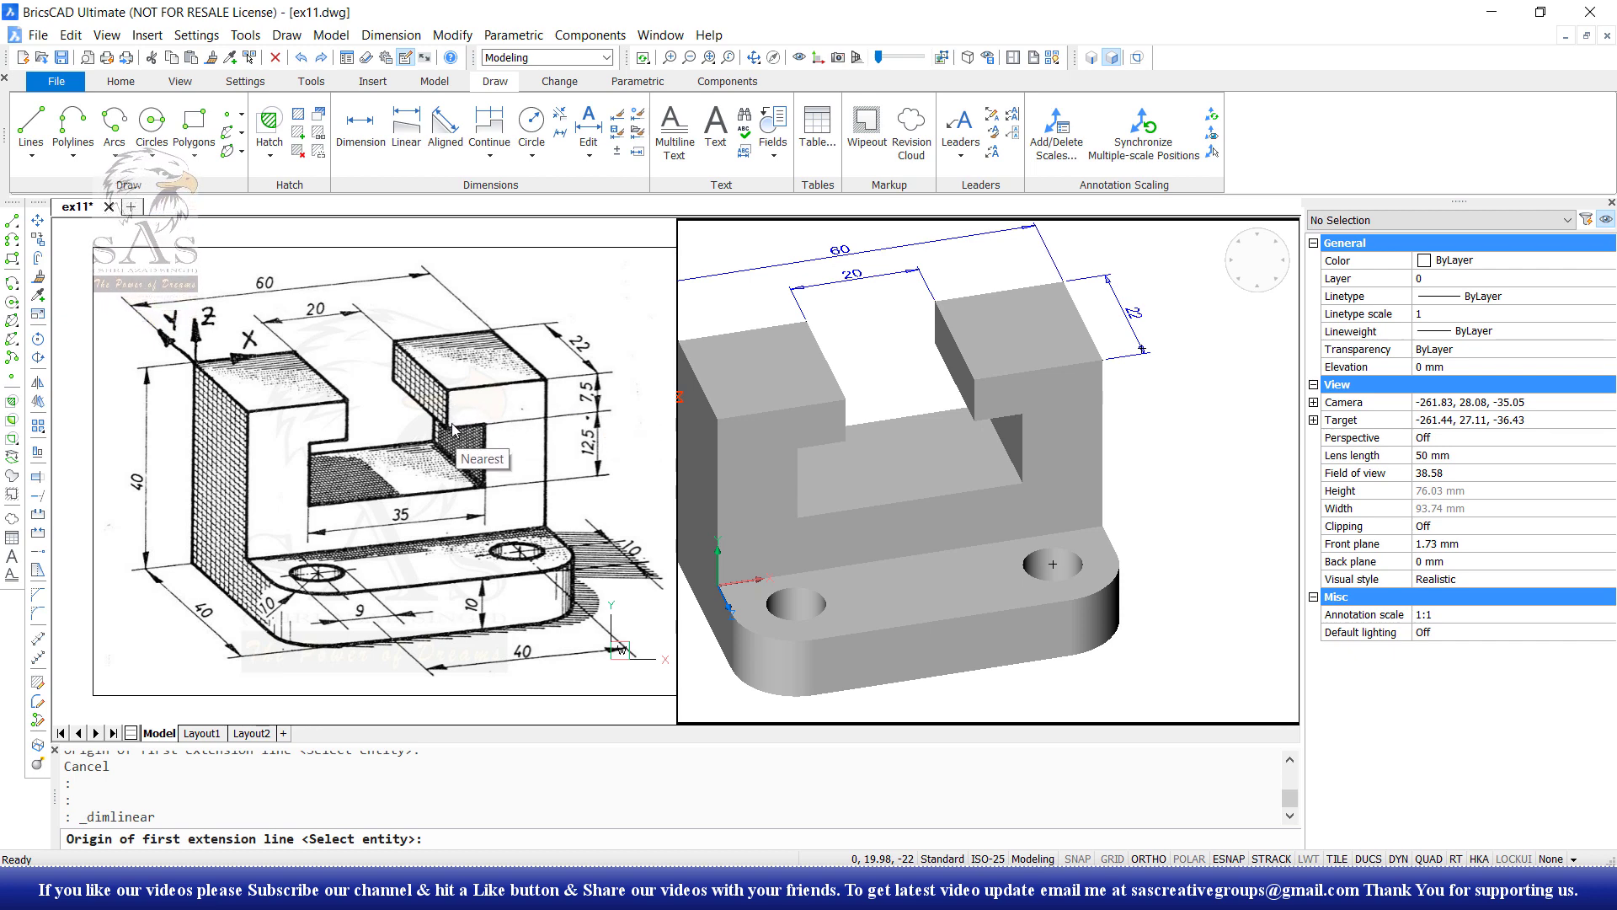
Add the 7.5 step dimension beside the right upright.
click(972, 379)
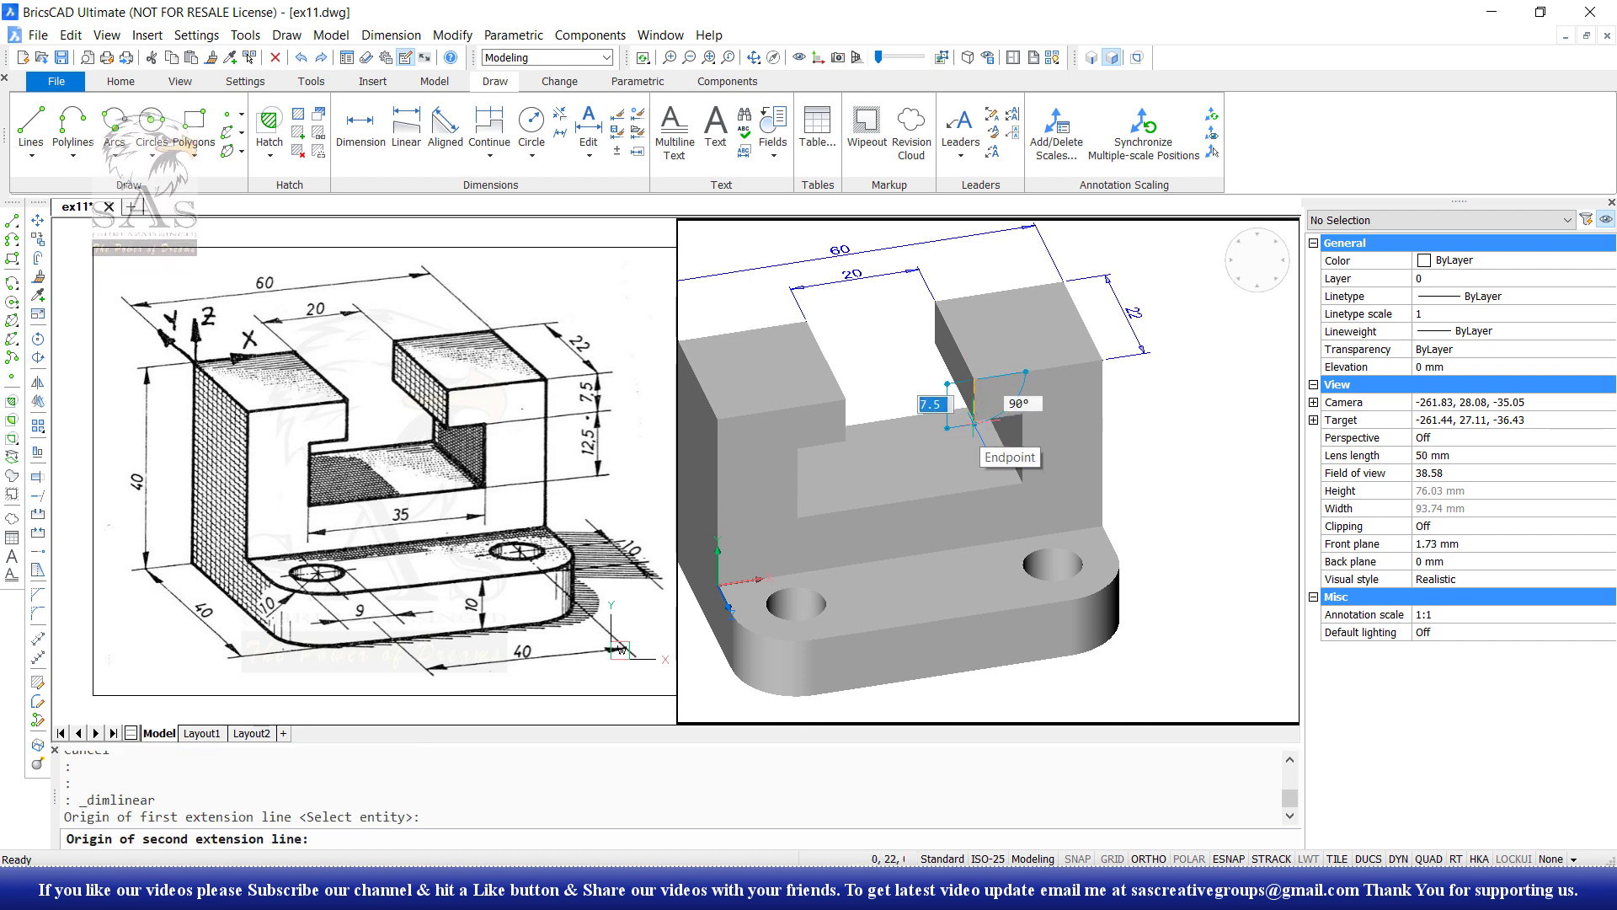
click(973, 421)
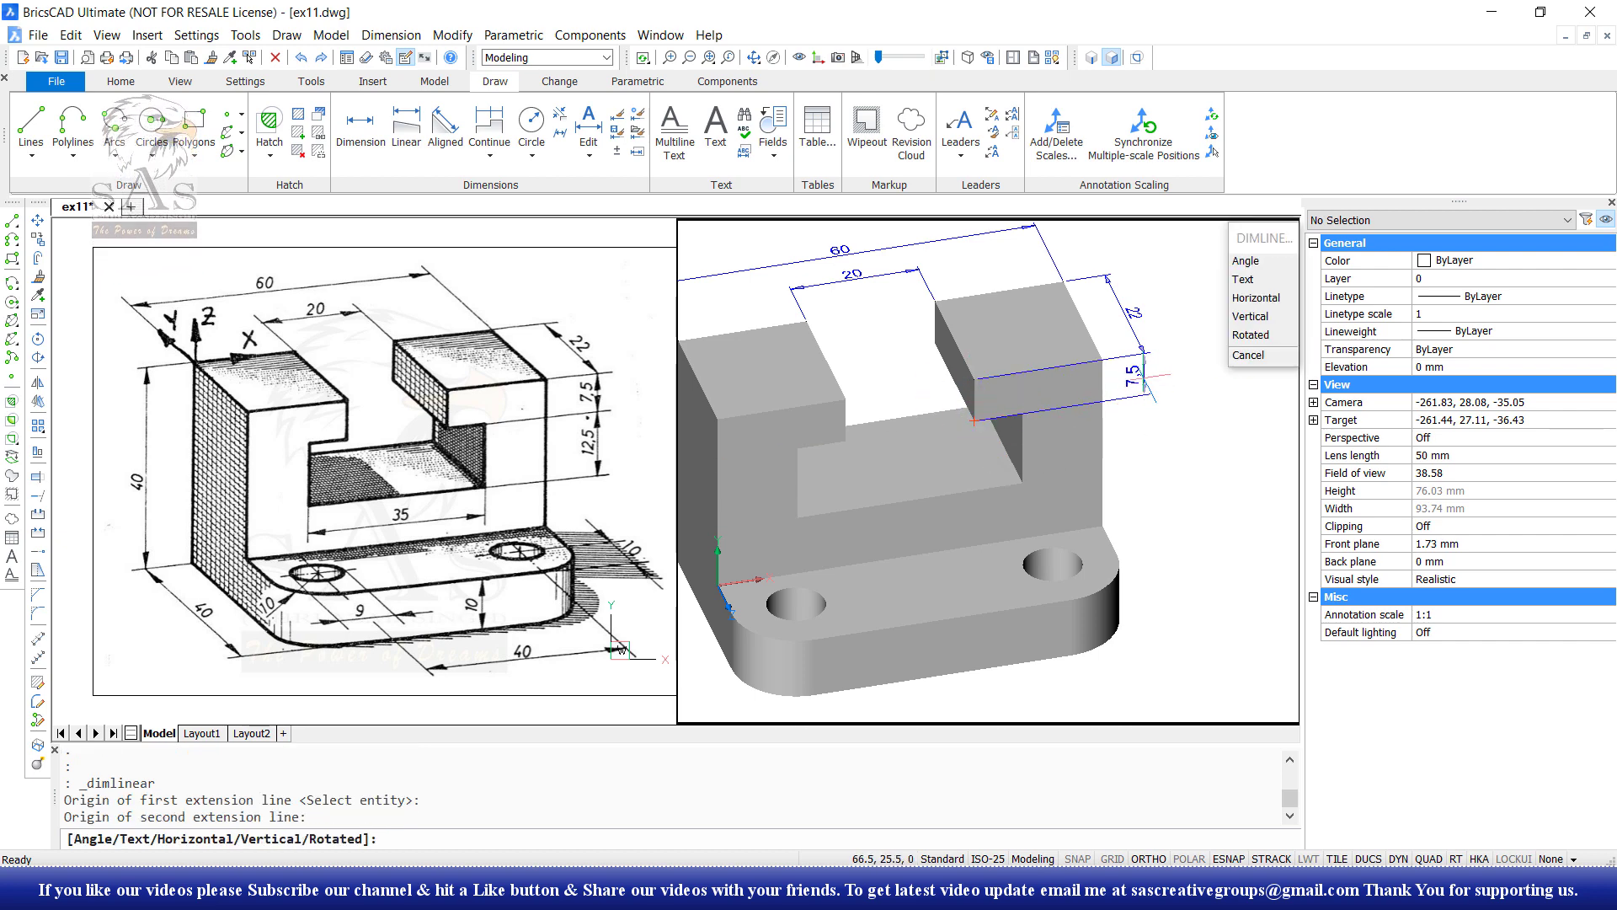
click(1145, 376)
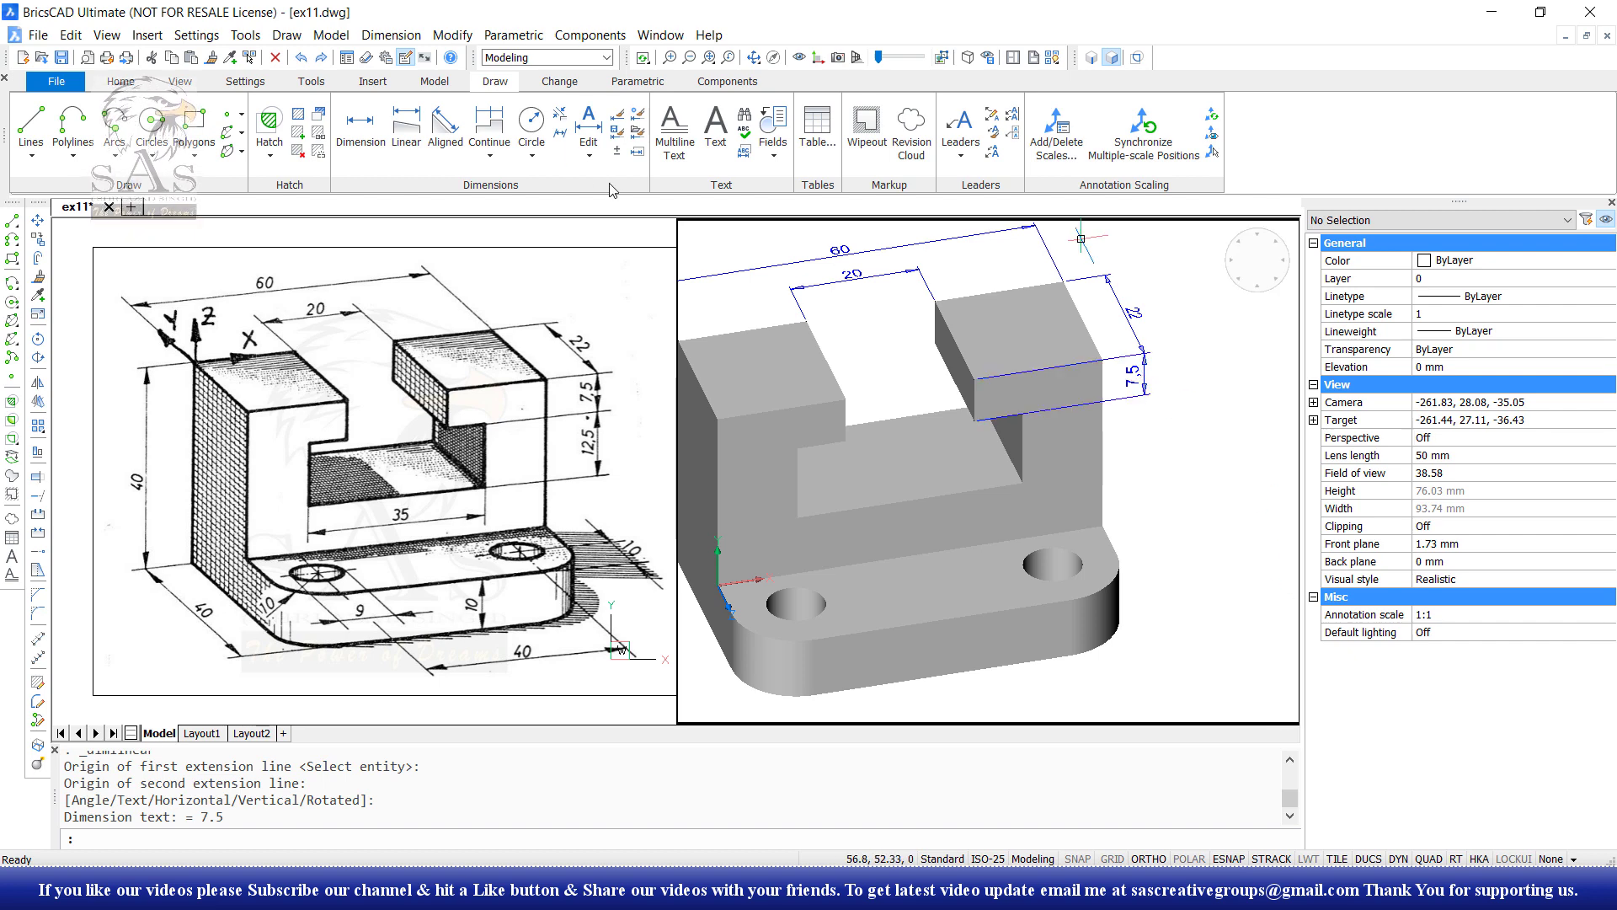
click(413, 135)
key(Escape)
key(Escape)
Add the 12.5 height dimension down to the slot floor, below the 7.5.
click(417, 139)
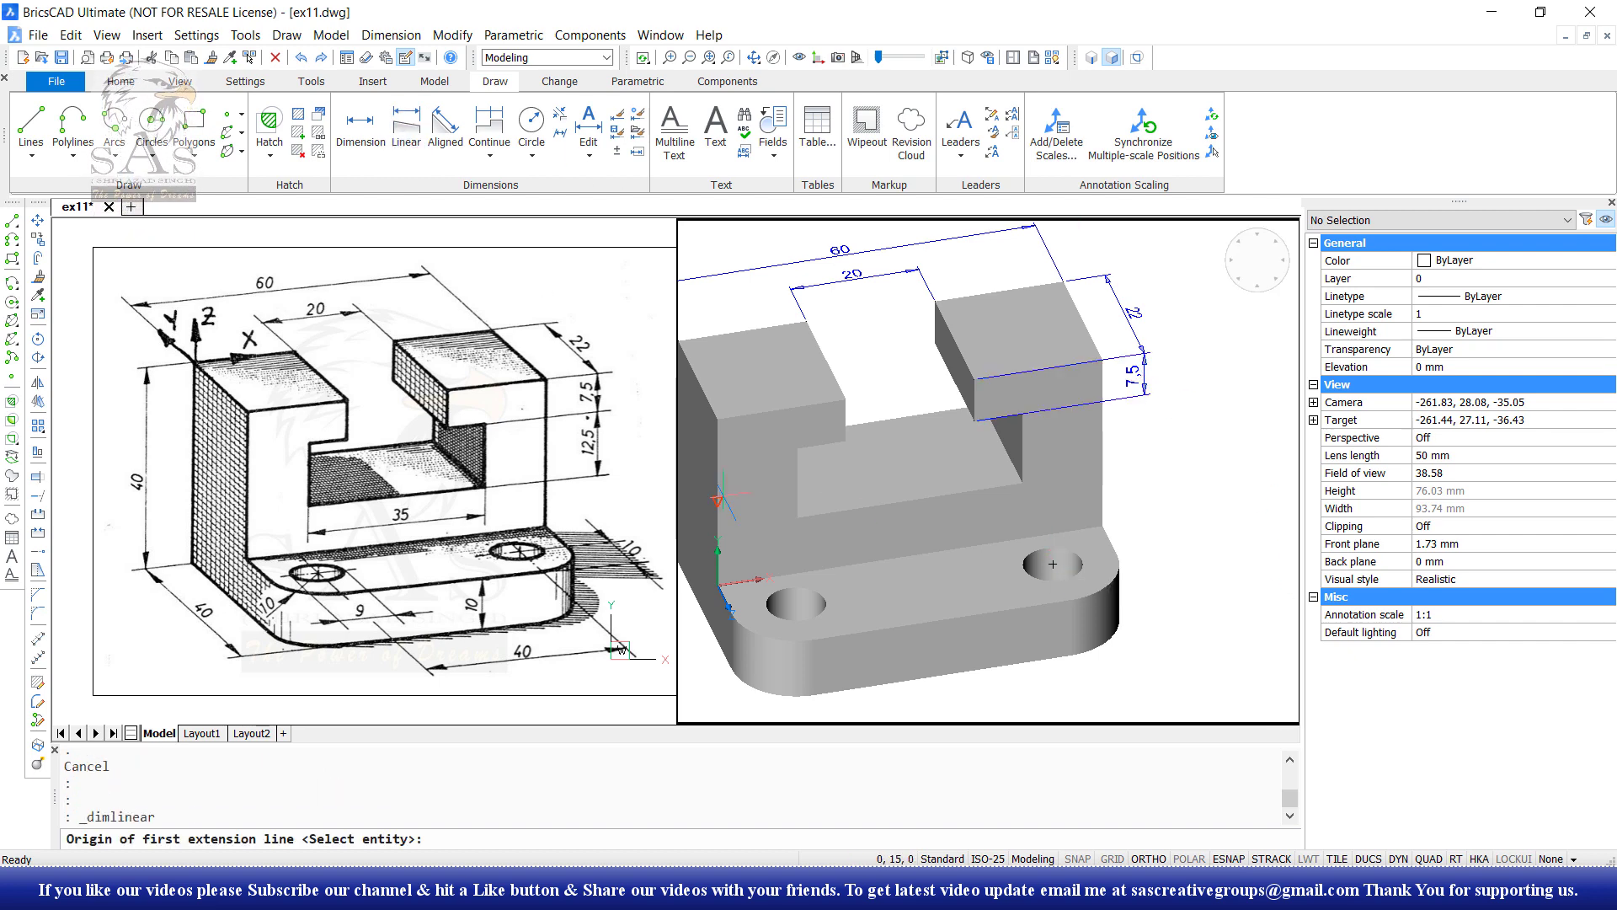
click(1022, 413)
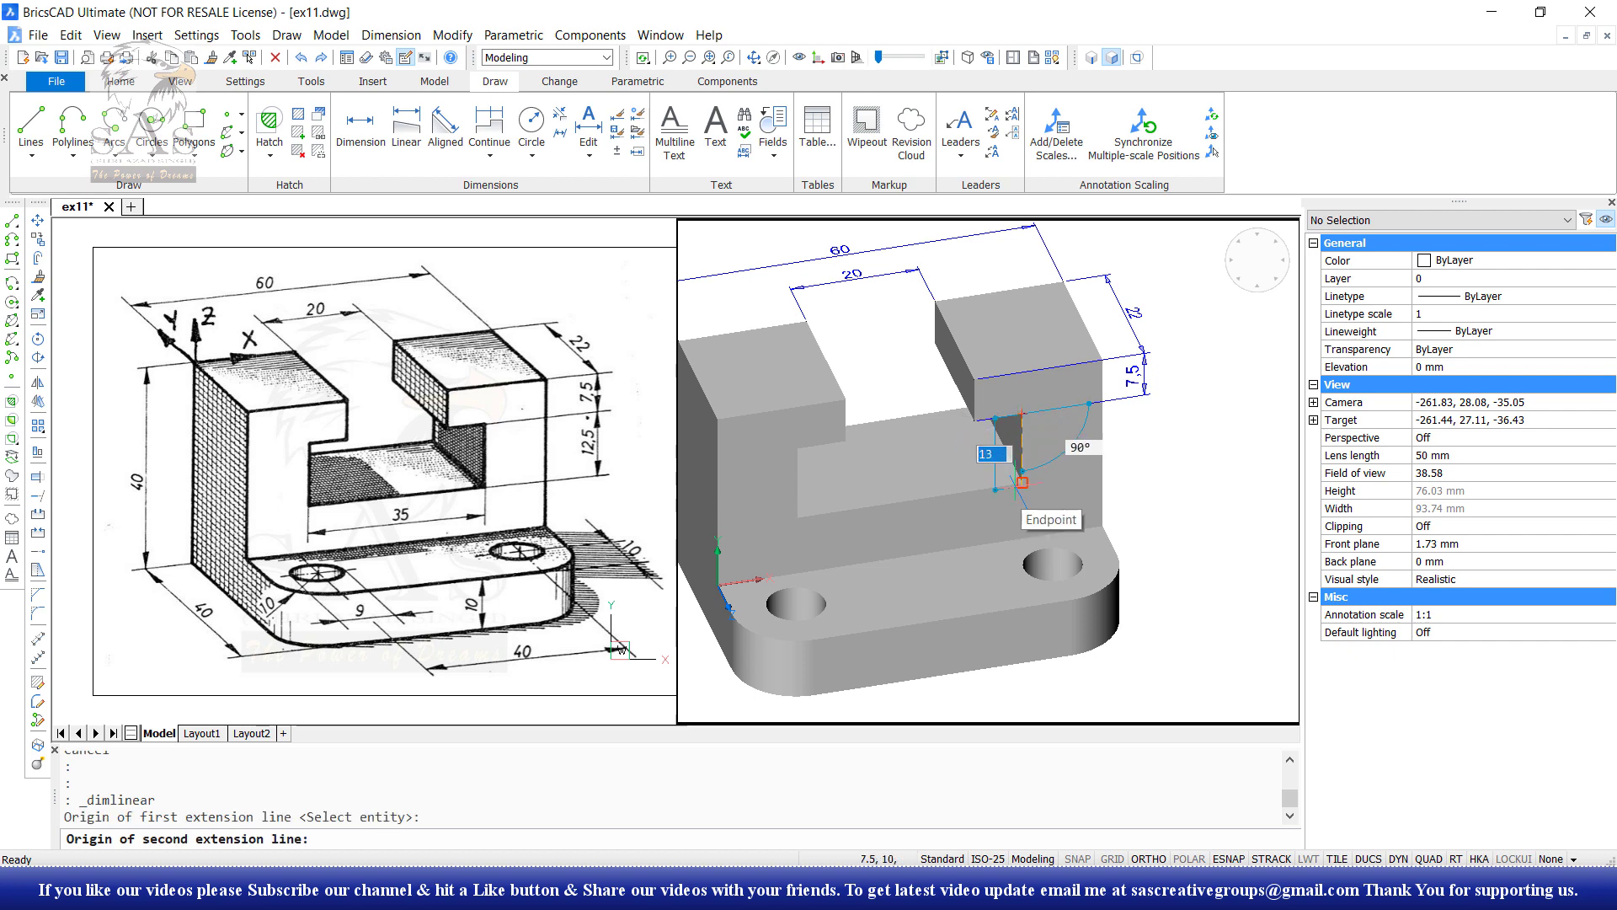
click(1023, 482)
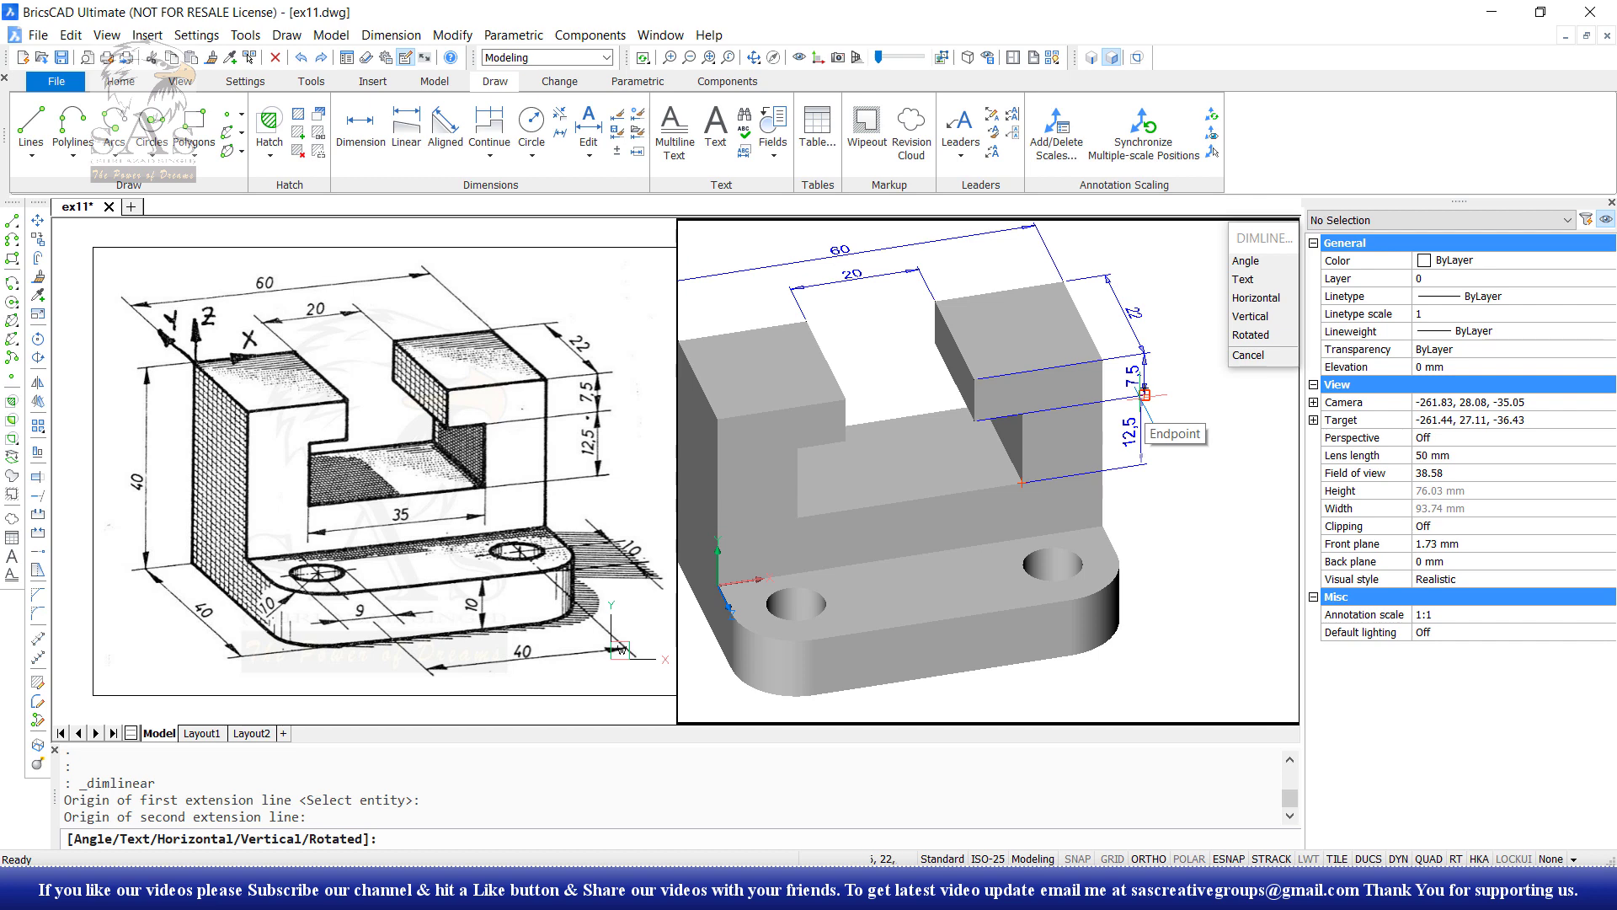
click(1144, 393)
scroll(1145, 396, up, 3)
mouse_move(1255, 329)
middle_down()
mouse_move(1034, 531)
mouse_move(1048, 552)
middle_up()
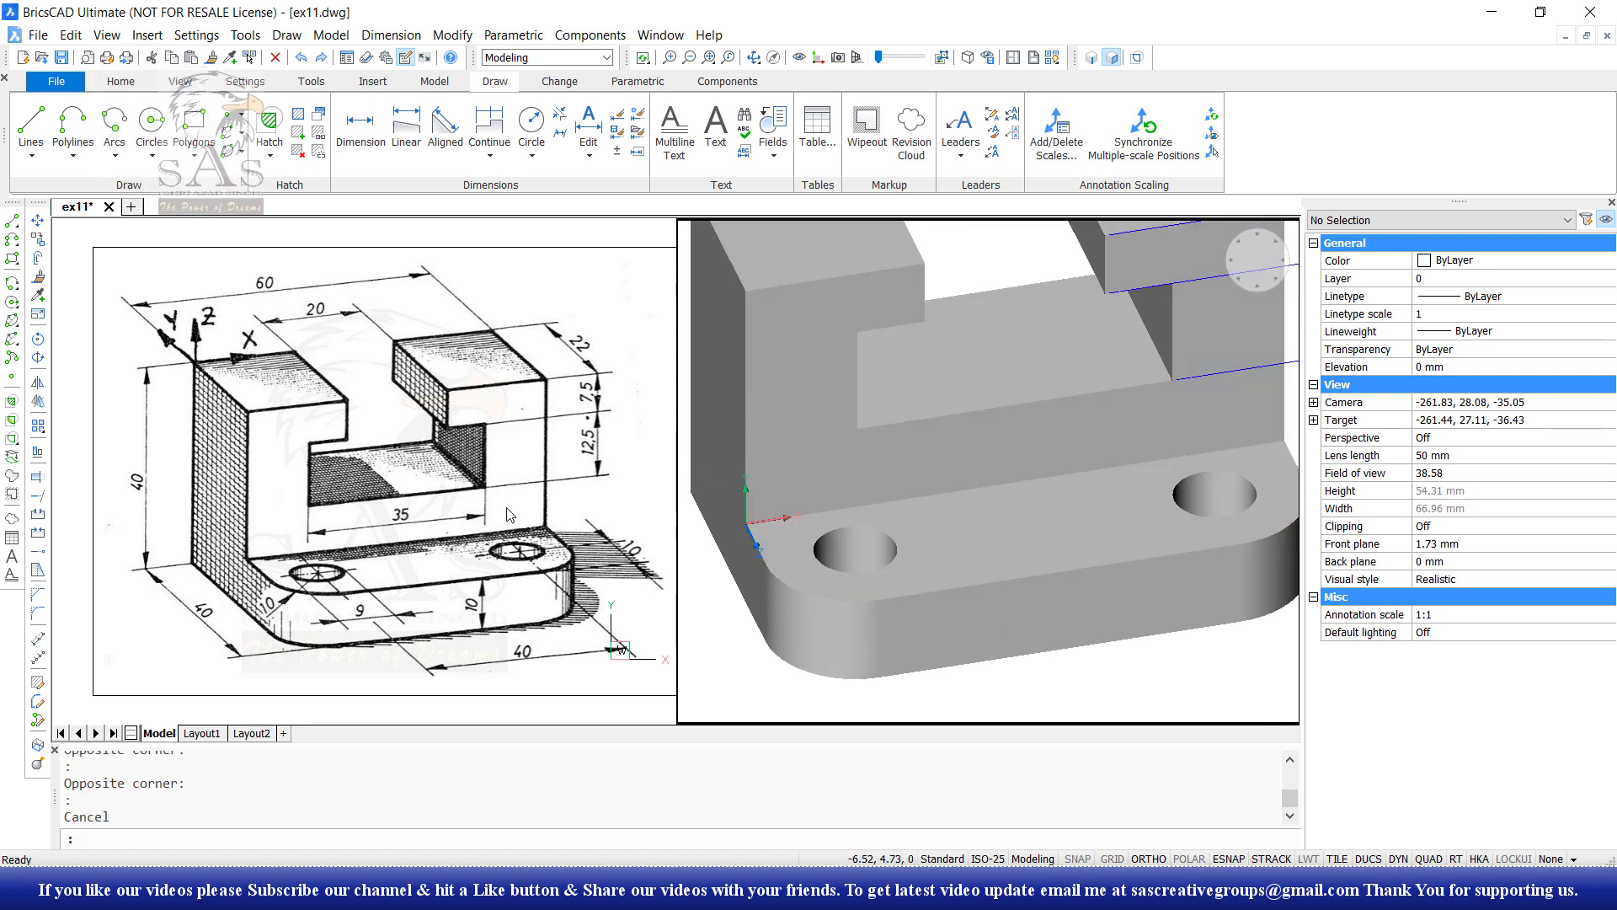
Dimension the slot floor length as 35, placed in front of the slot.
click(431, 153)
click(858, 406)
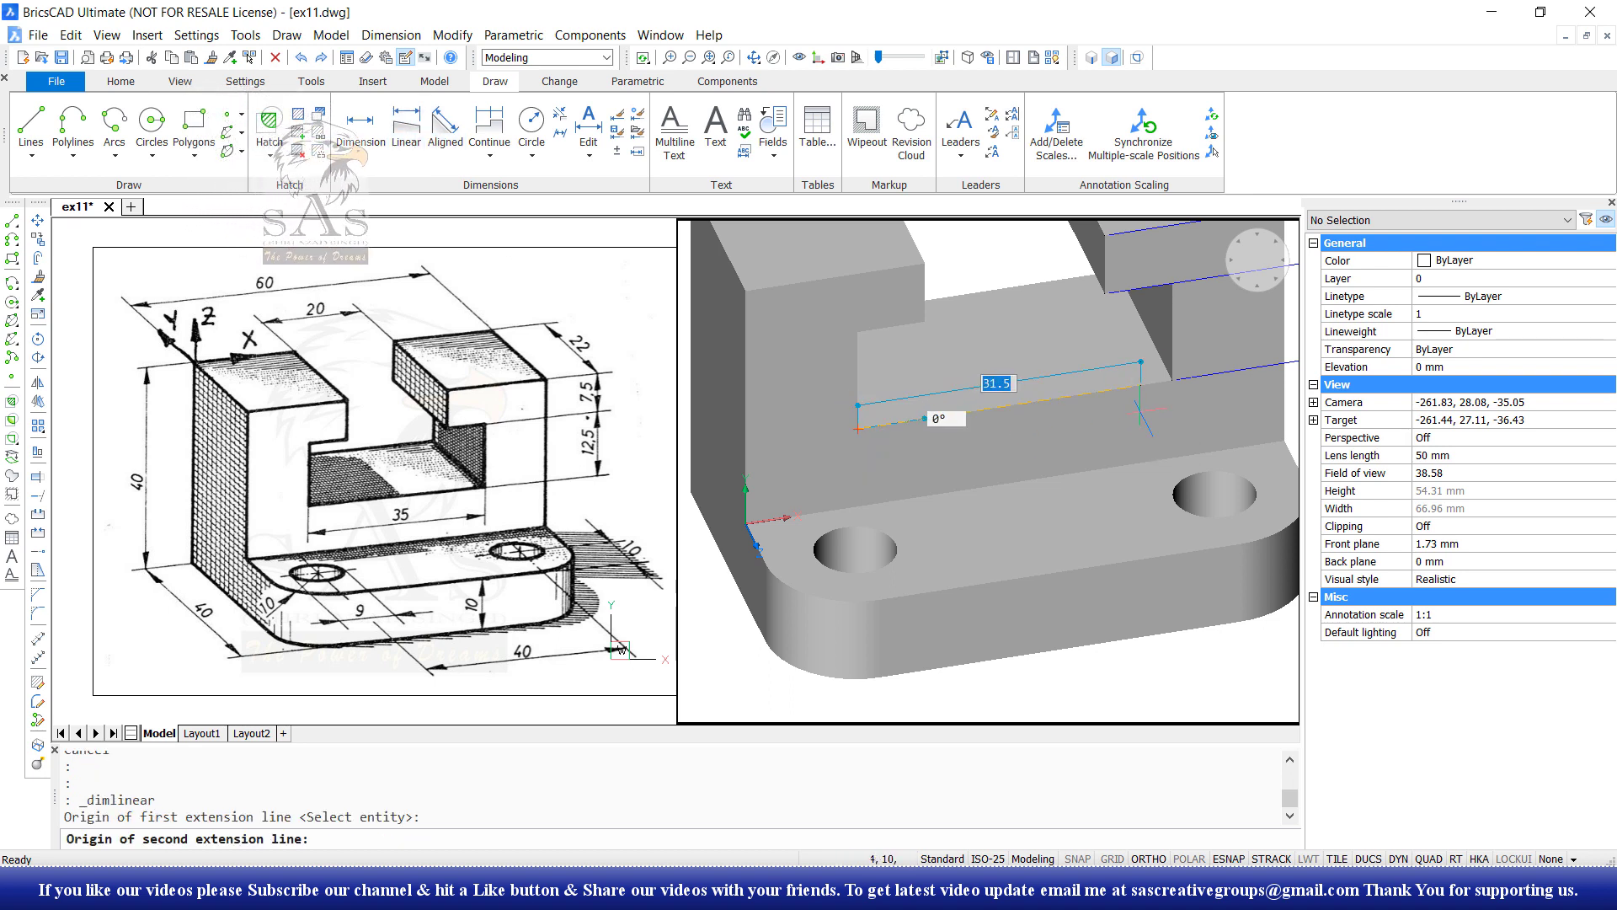
click(1171, 380)
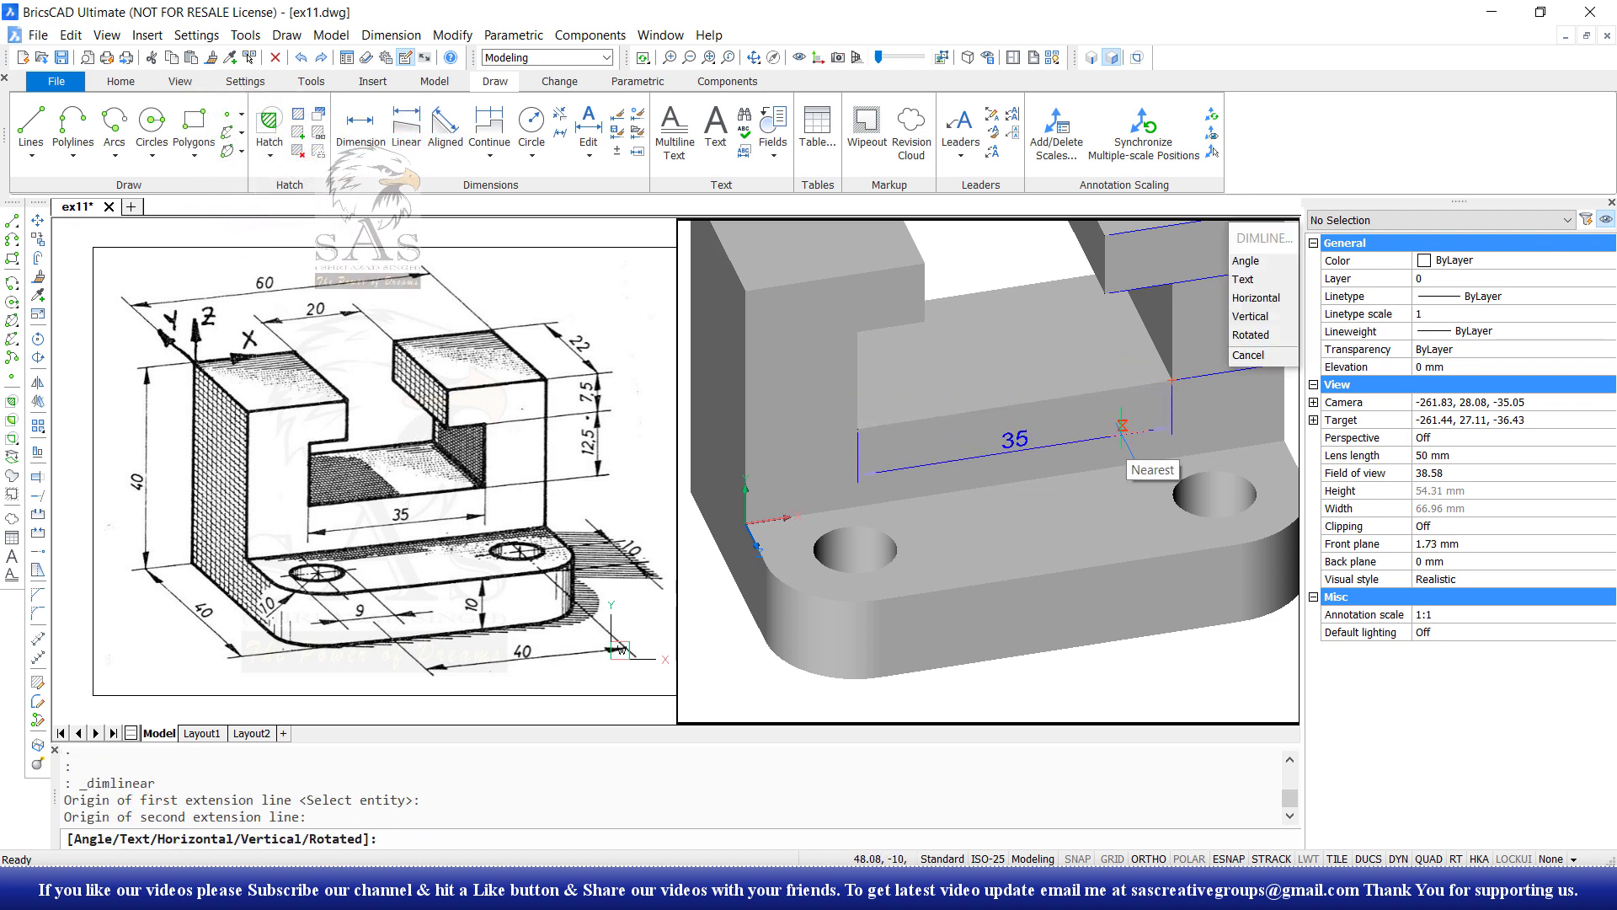
scroll(1179, 415, down, 2)
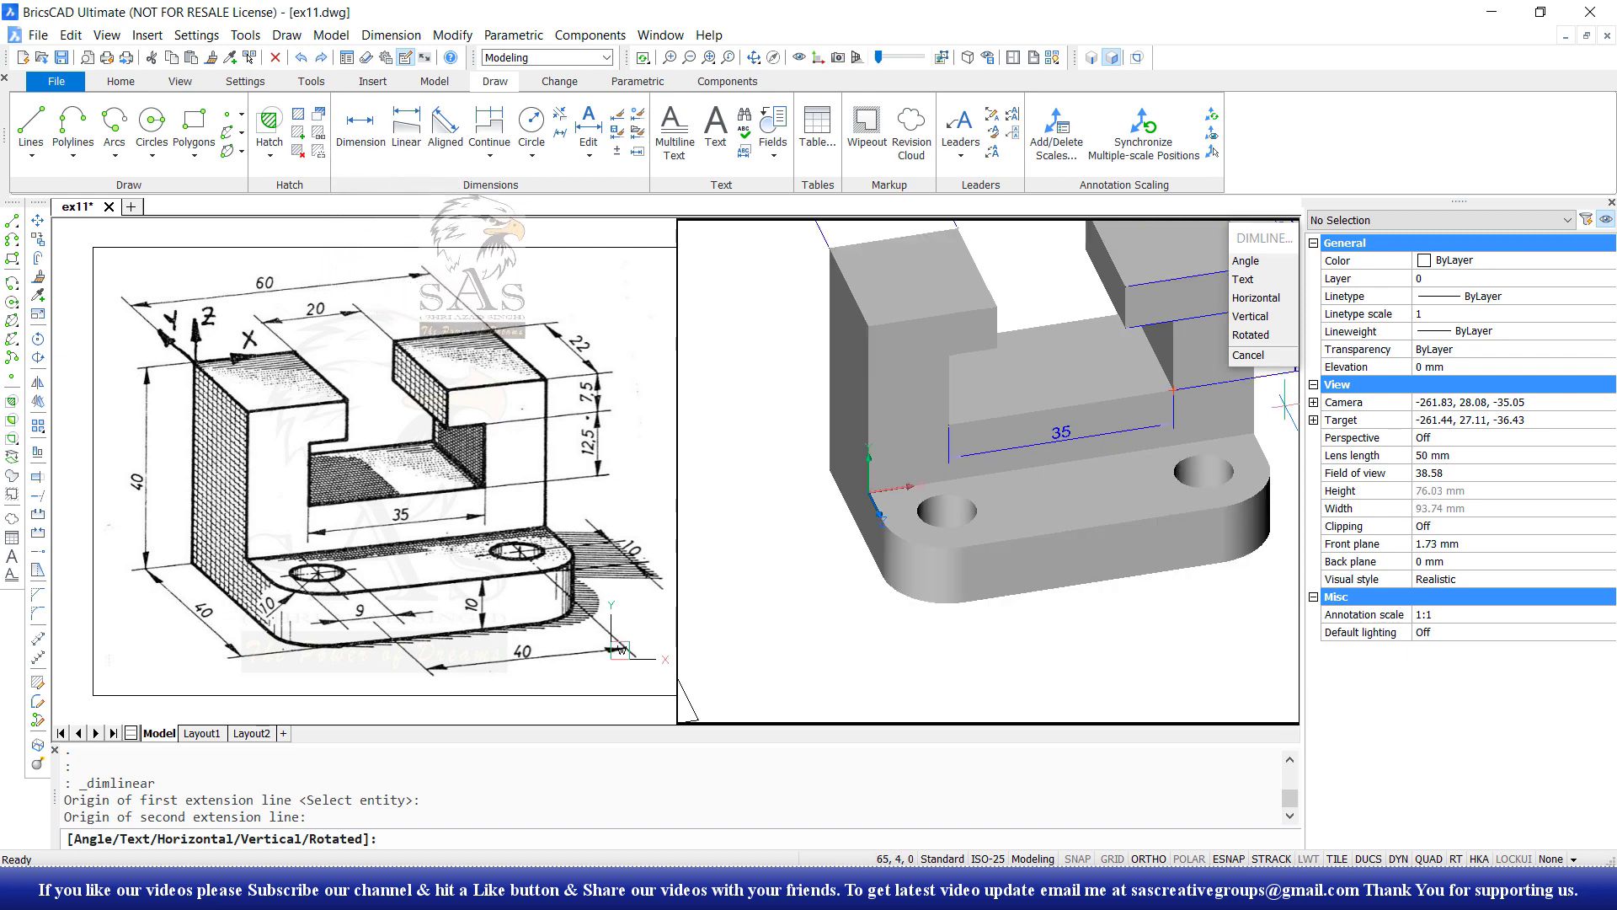
click(1167, 425)
key(Escape)
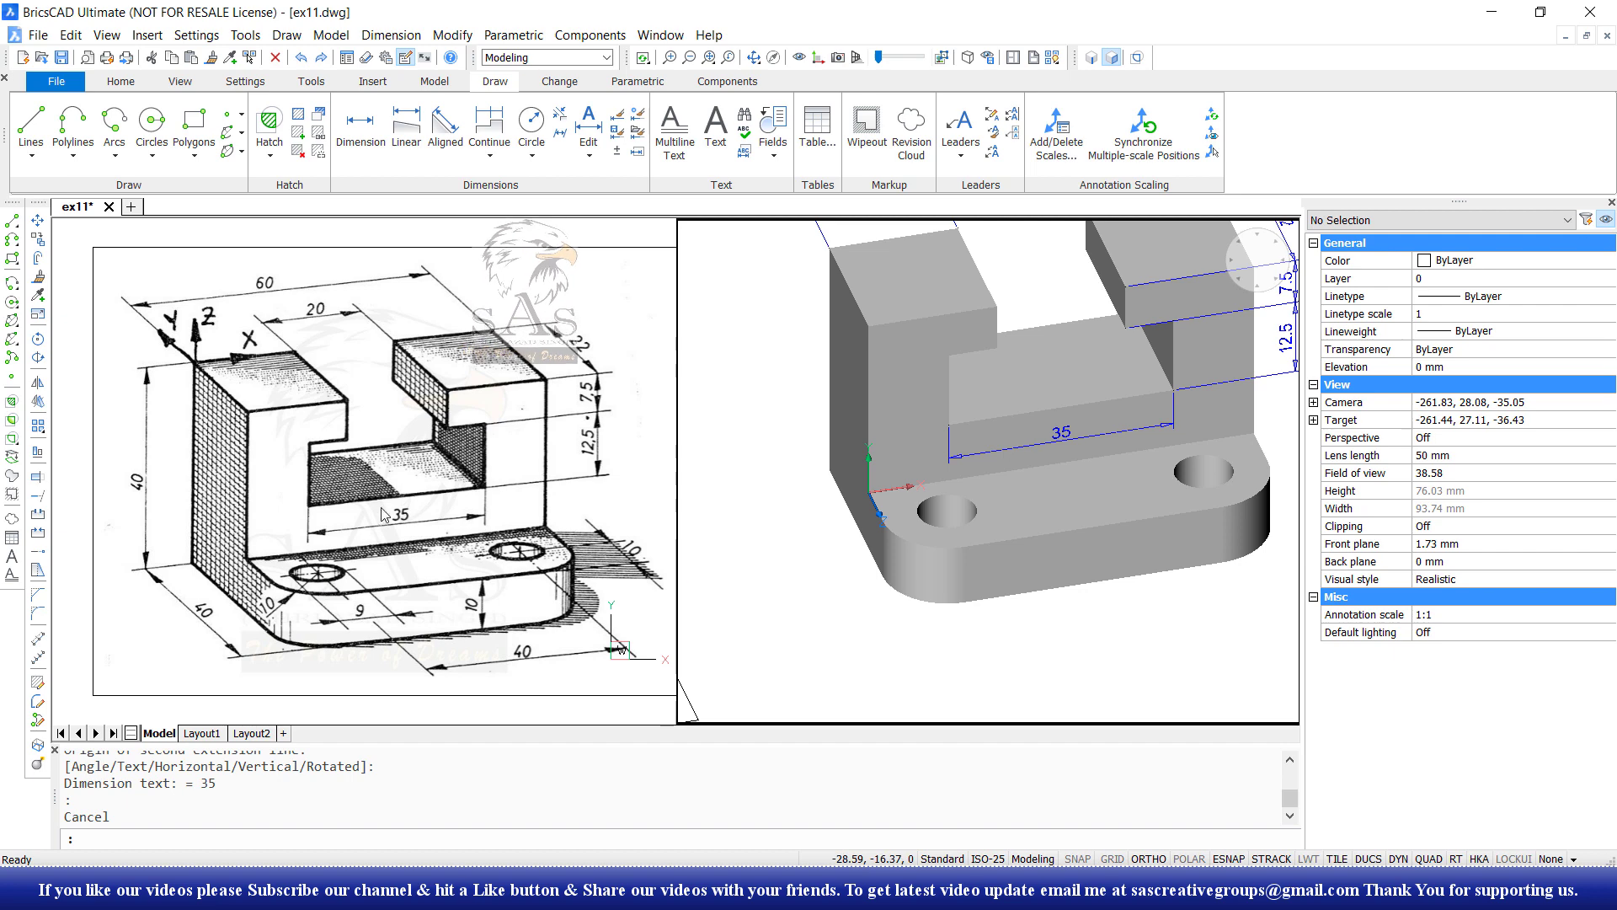
mouse_move(1078, 465)
middle_down()
mouse_move(1005, 508)
mouse_move(1029, 506)
middle_up()
key(Escape)
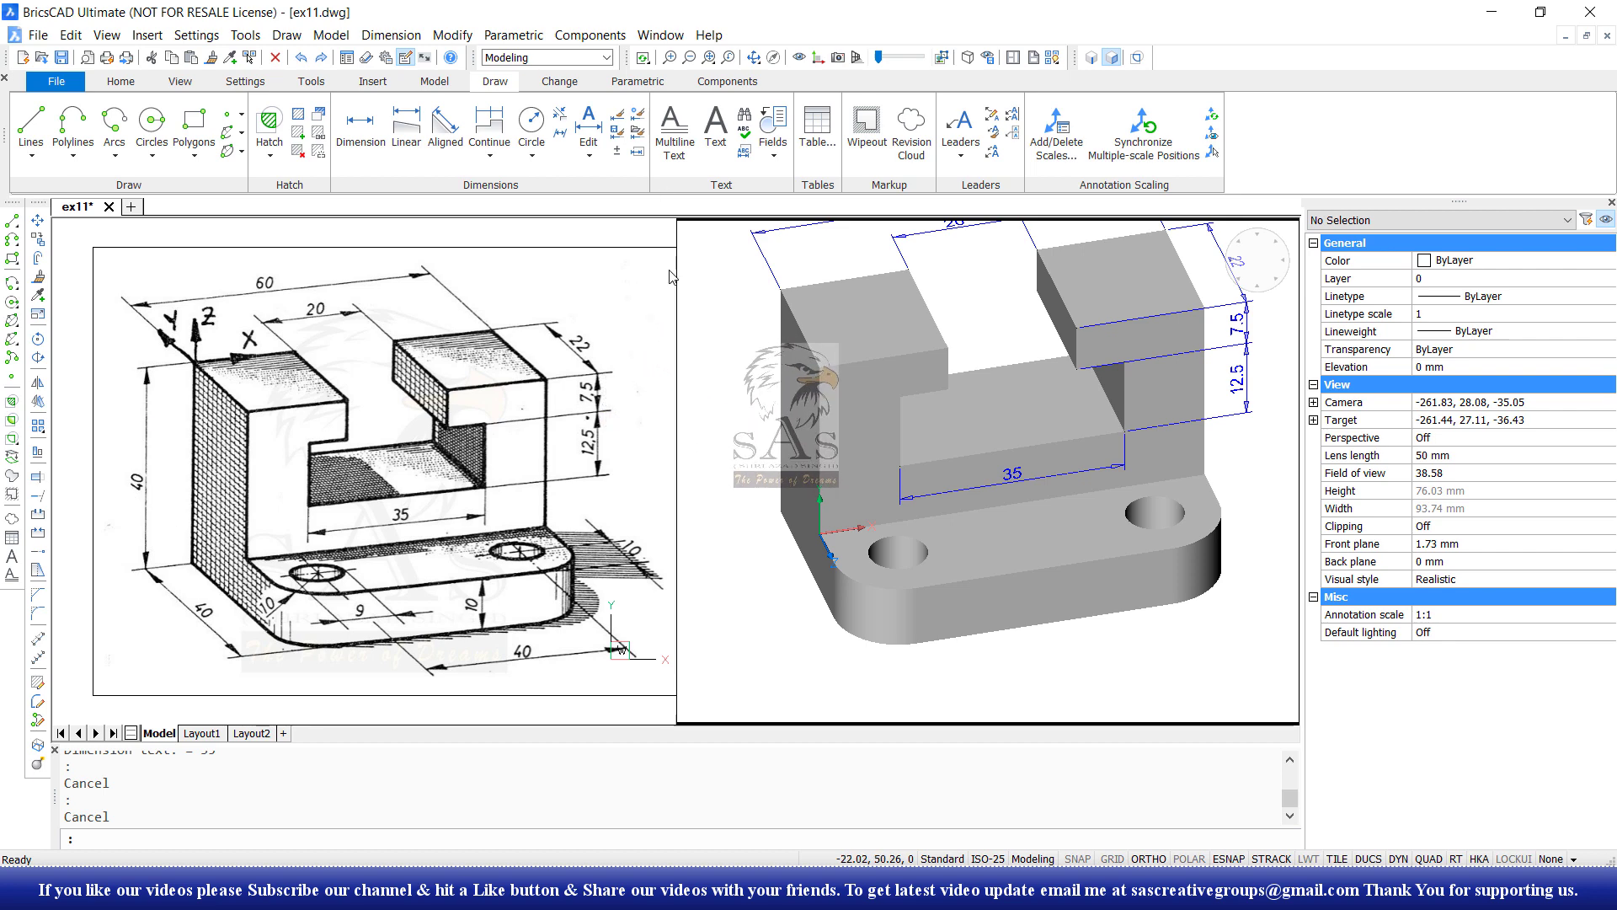
Align the UCS to the bracket's left end face using Face with Flip.
text(ucs)
key(Return)
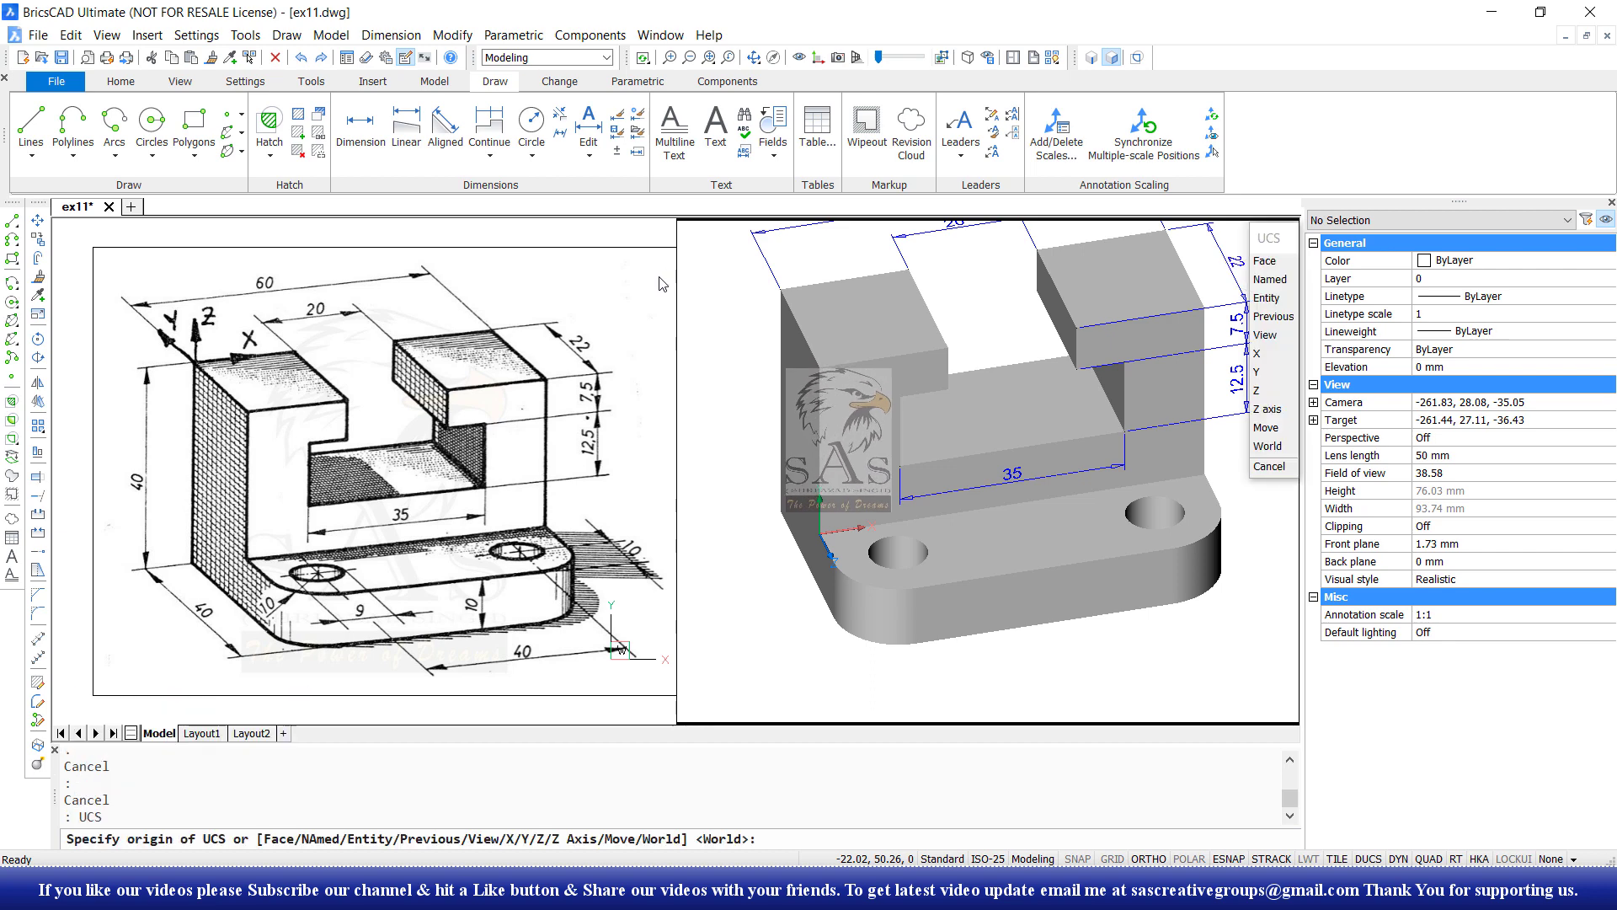
text(F)
key(Return)
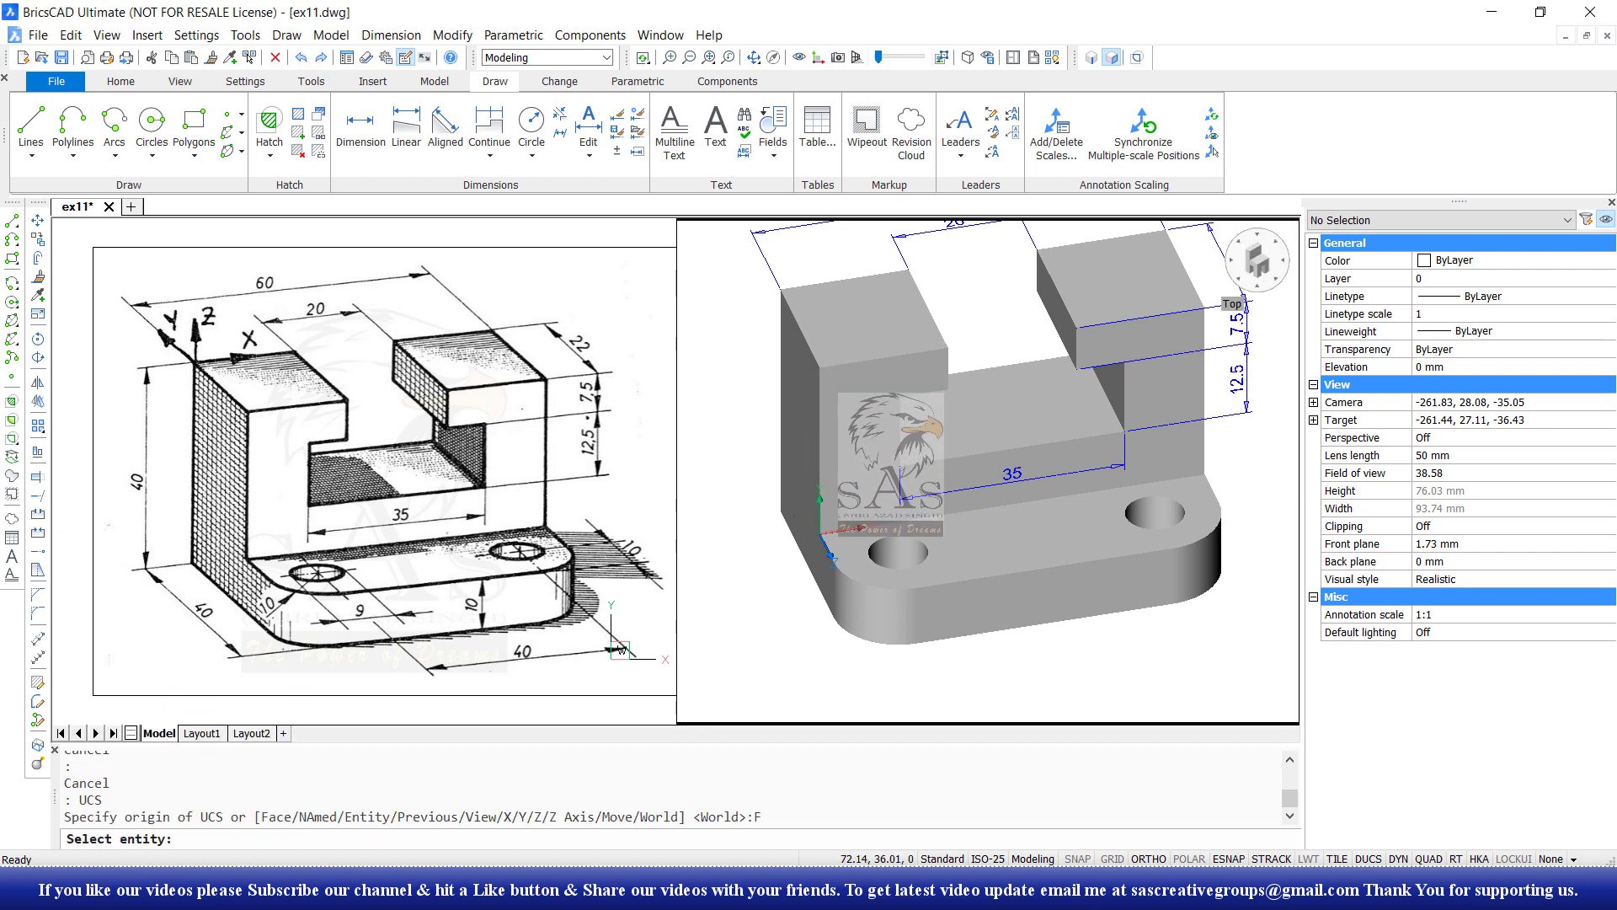
shift+middle_drag(861, 475, 1209, 472)
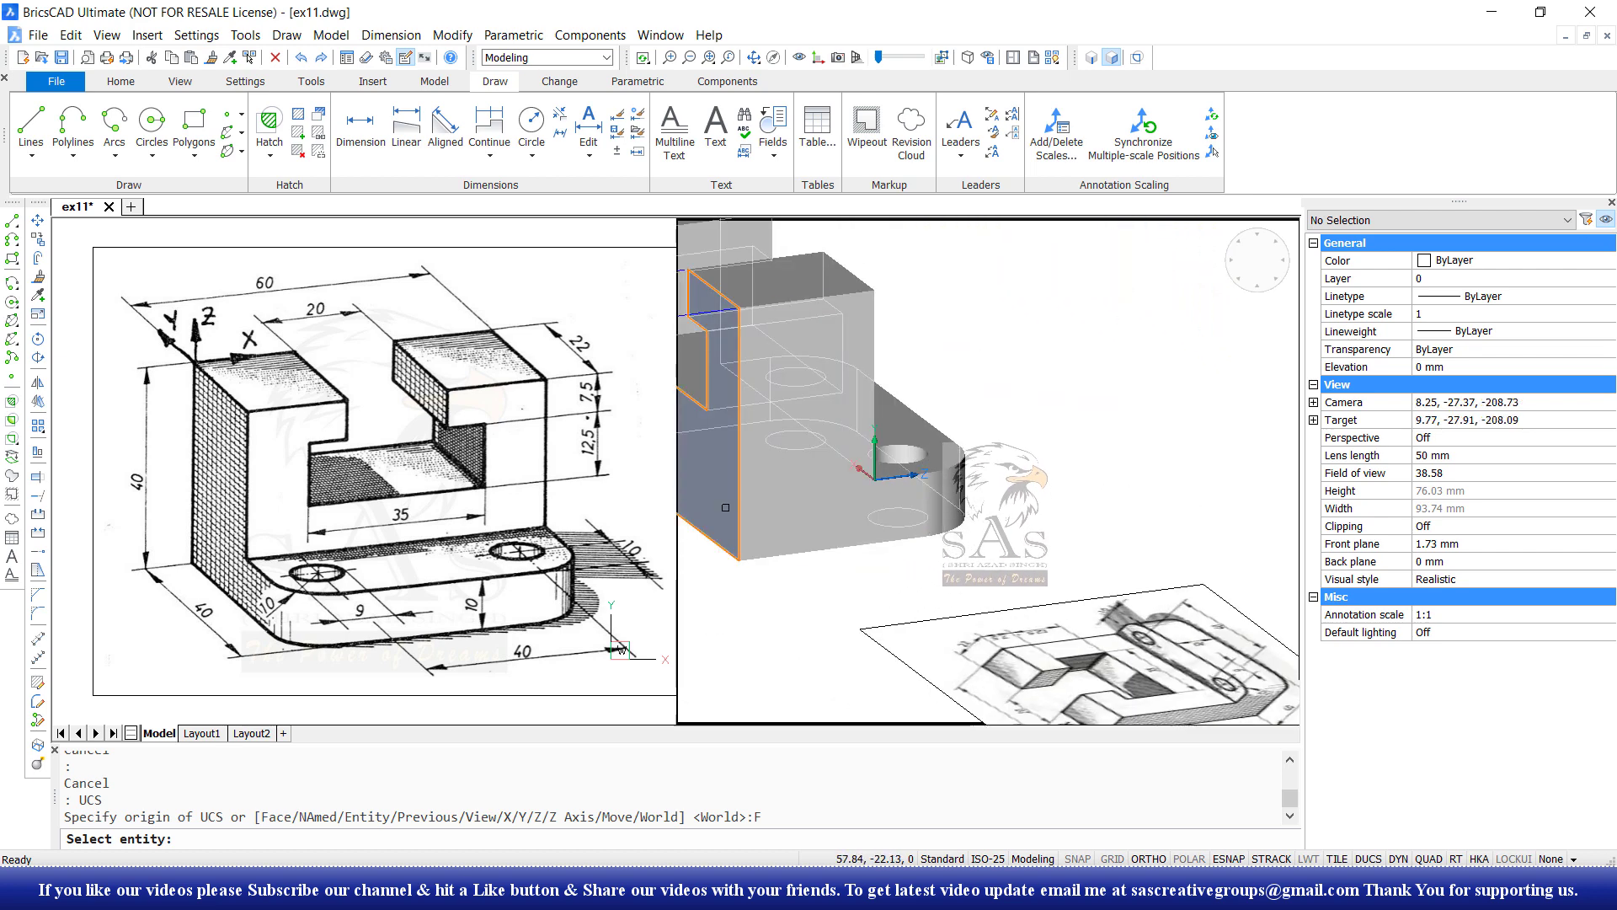
click(725, 508)
scroll(691, 311, up, 2)
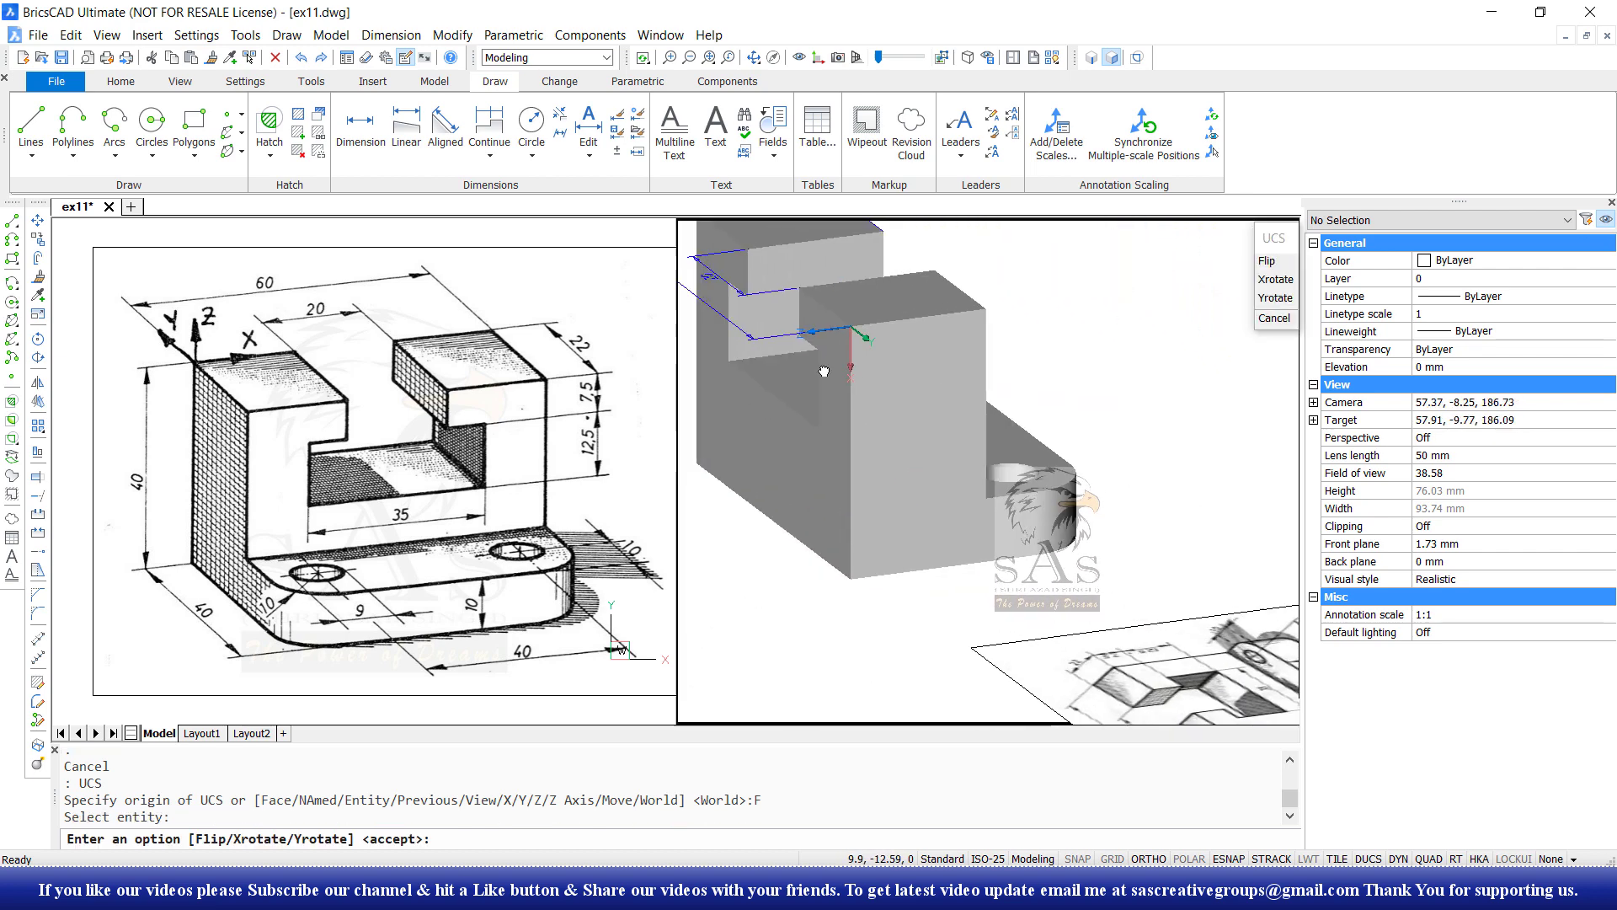
scroll(691, 312, up, 1)
scroll(691, 312, up, 2)
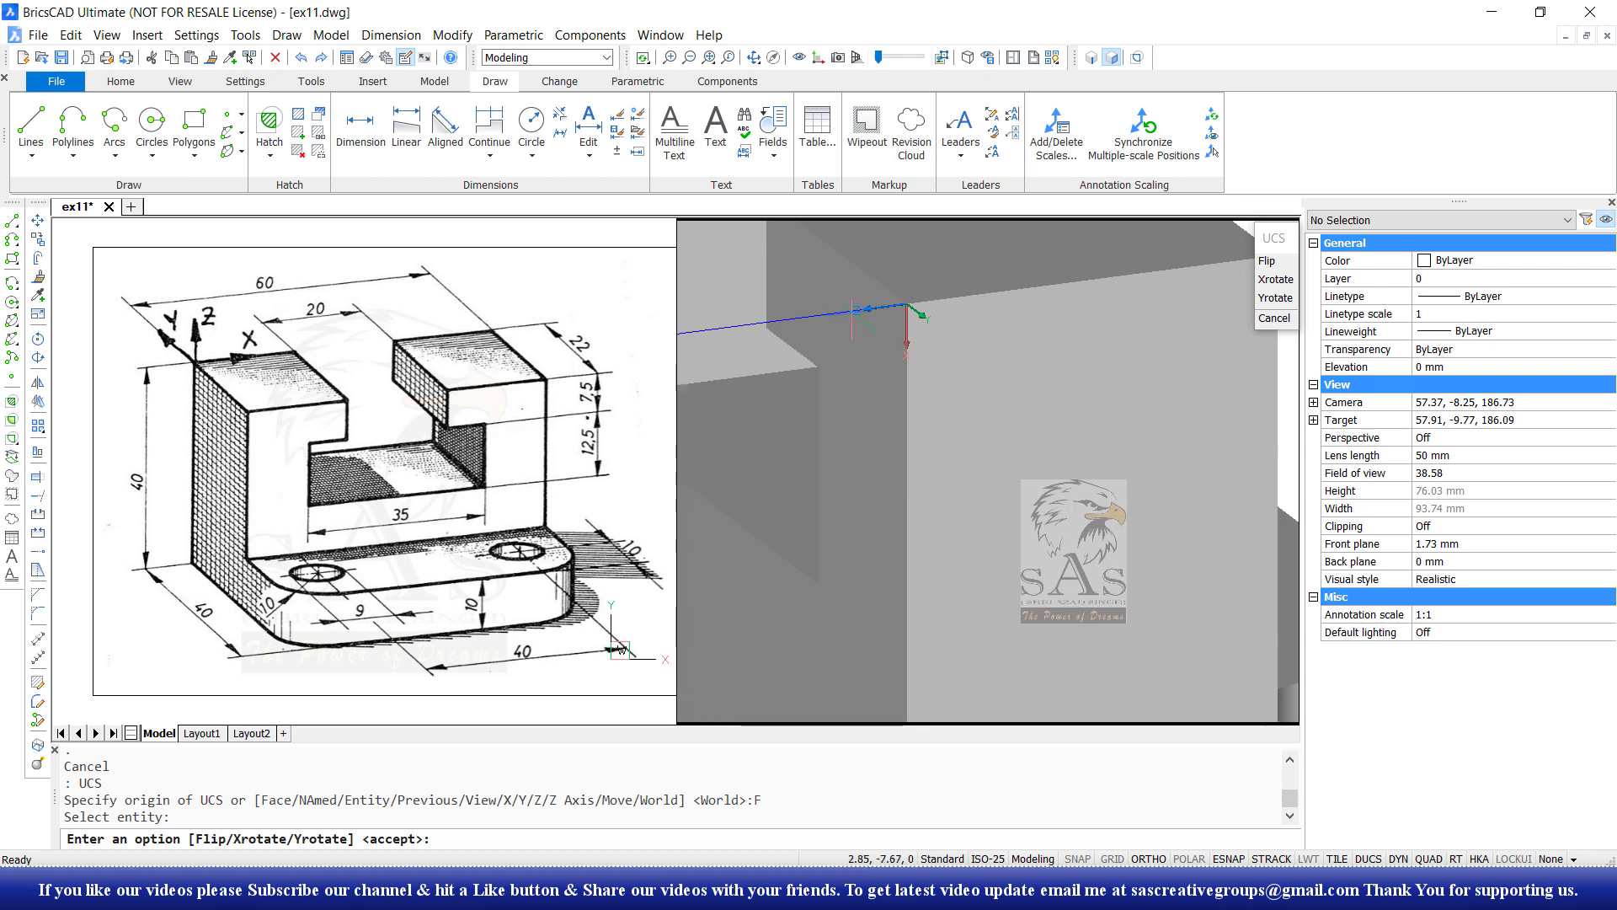
click(1267, 260)
shift+middle_drag(1013, 431, 820, 439)
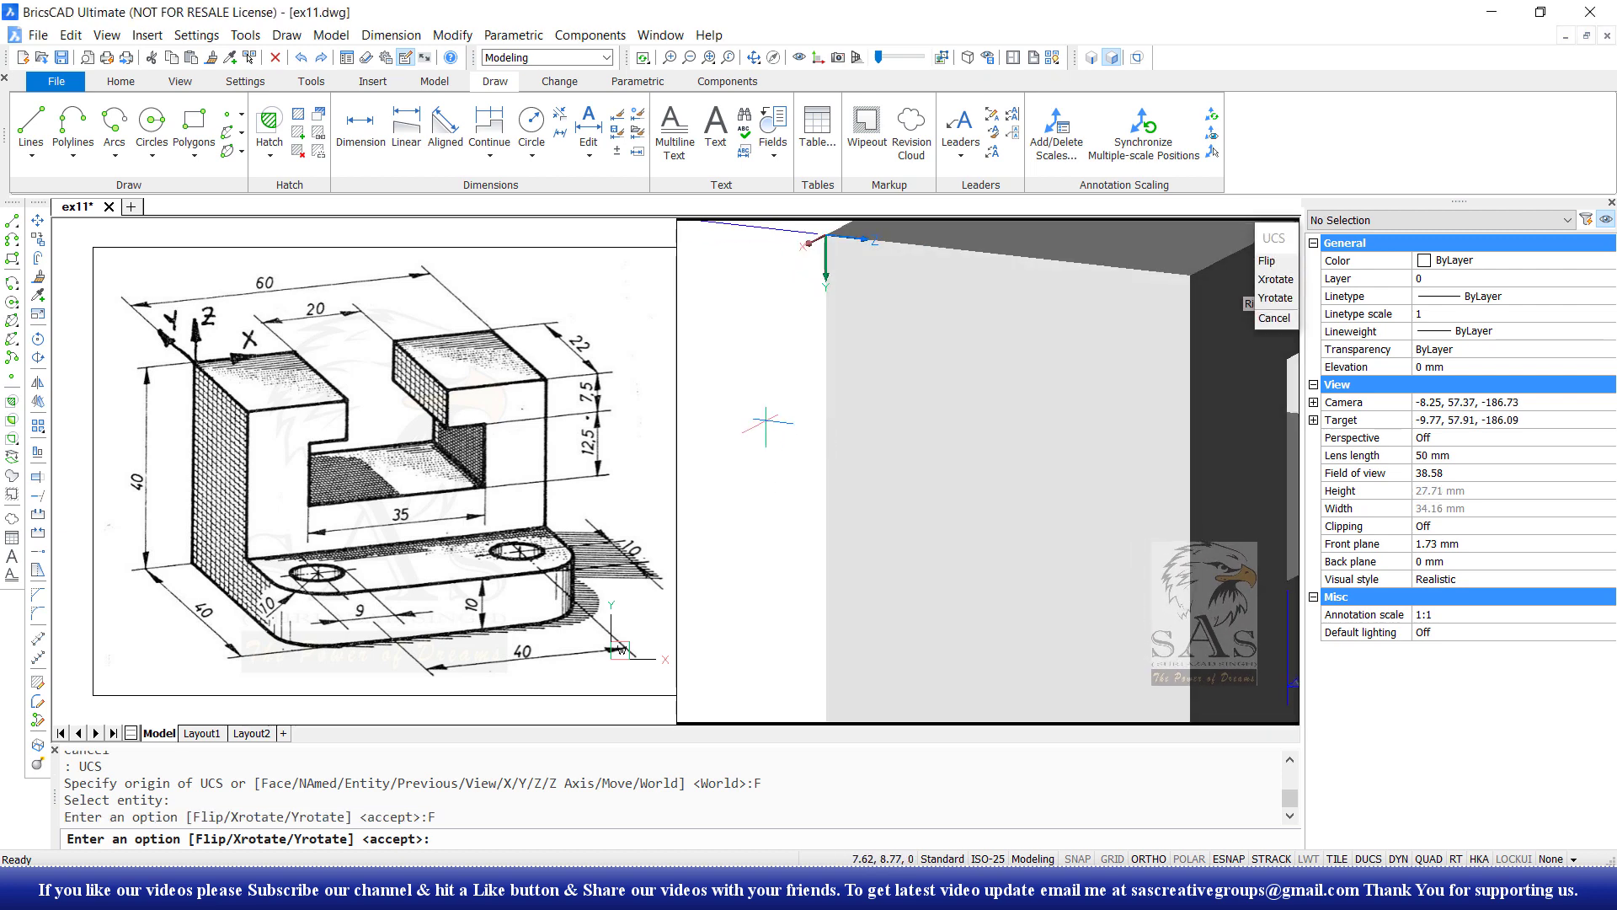
key(Return)
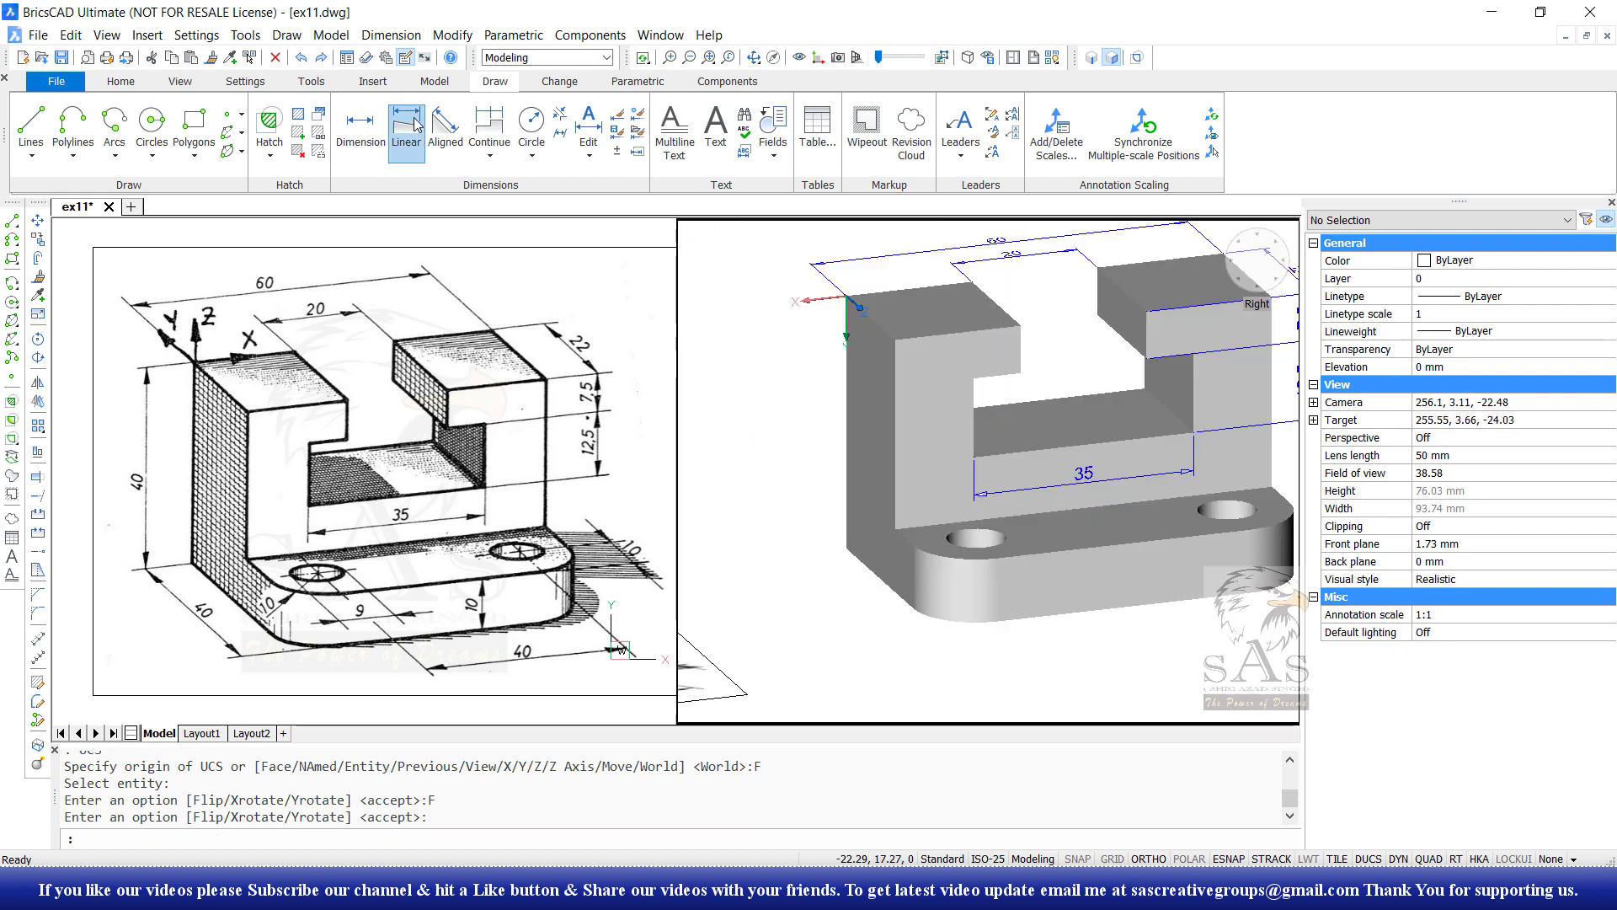
Dimension the left end's full height as 40, placed left of the bracket.
click(407, 126)
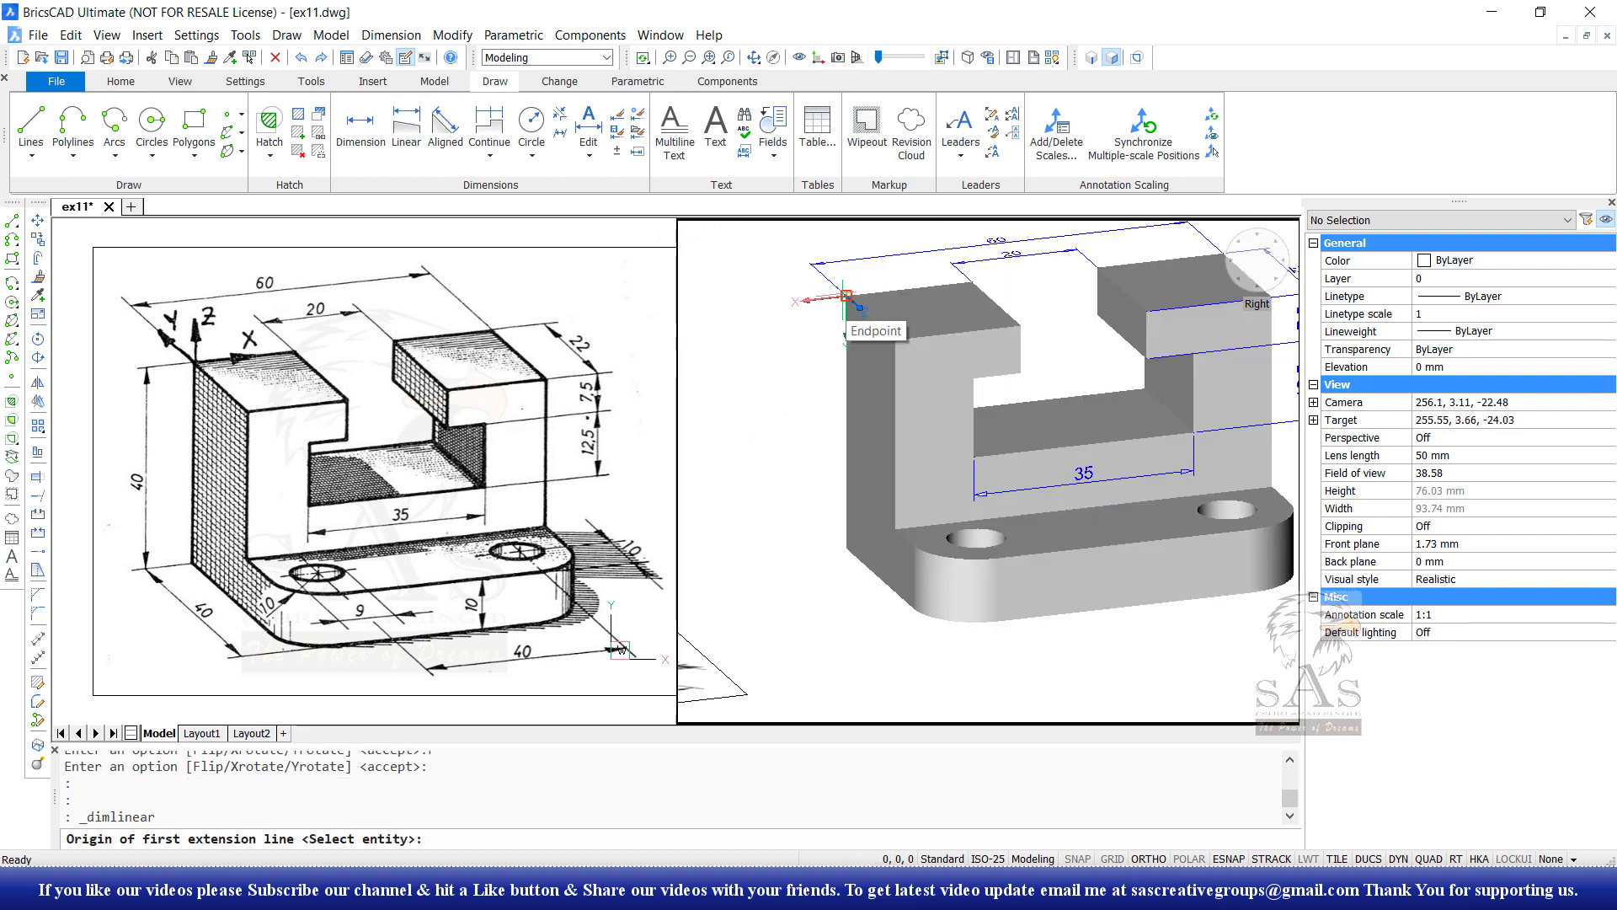
click(847, 295)
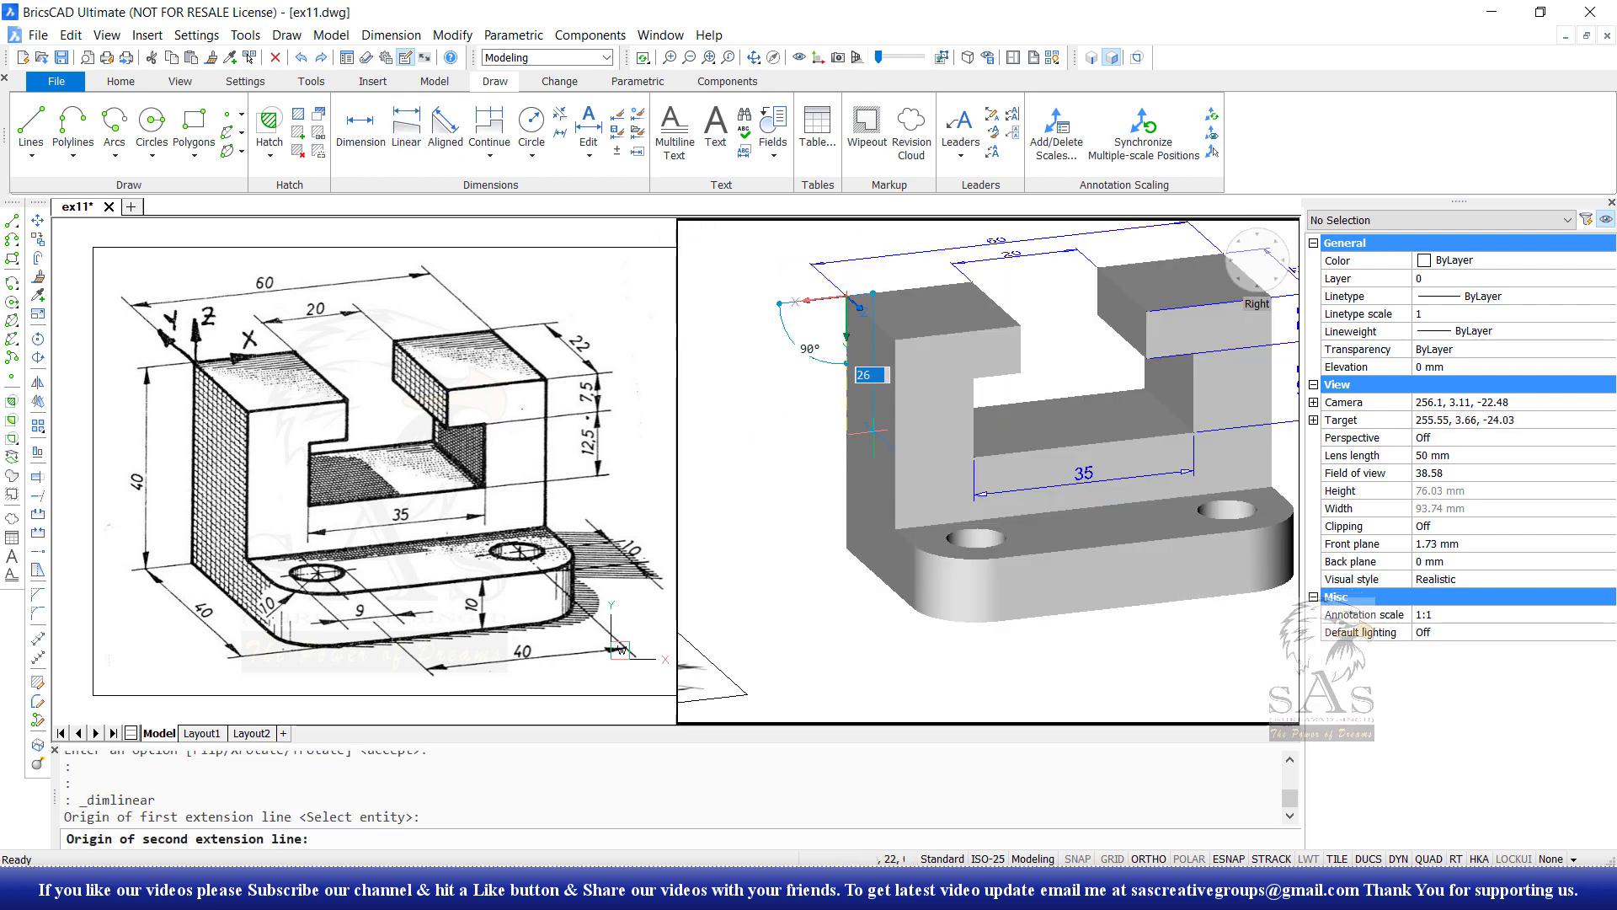
click(846, 548)
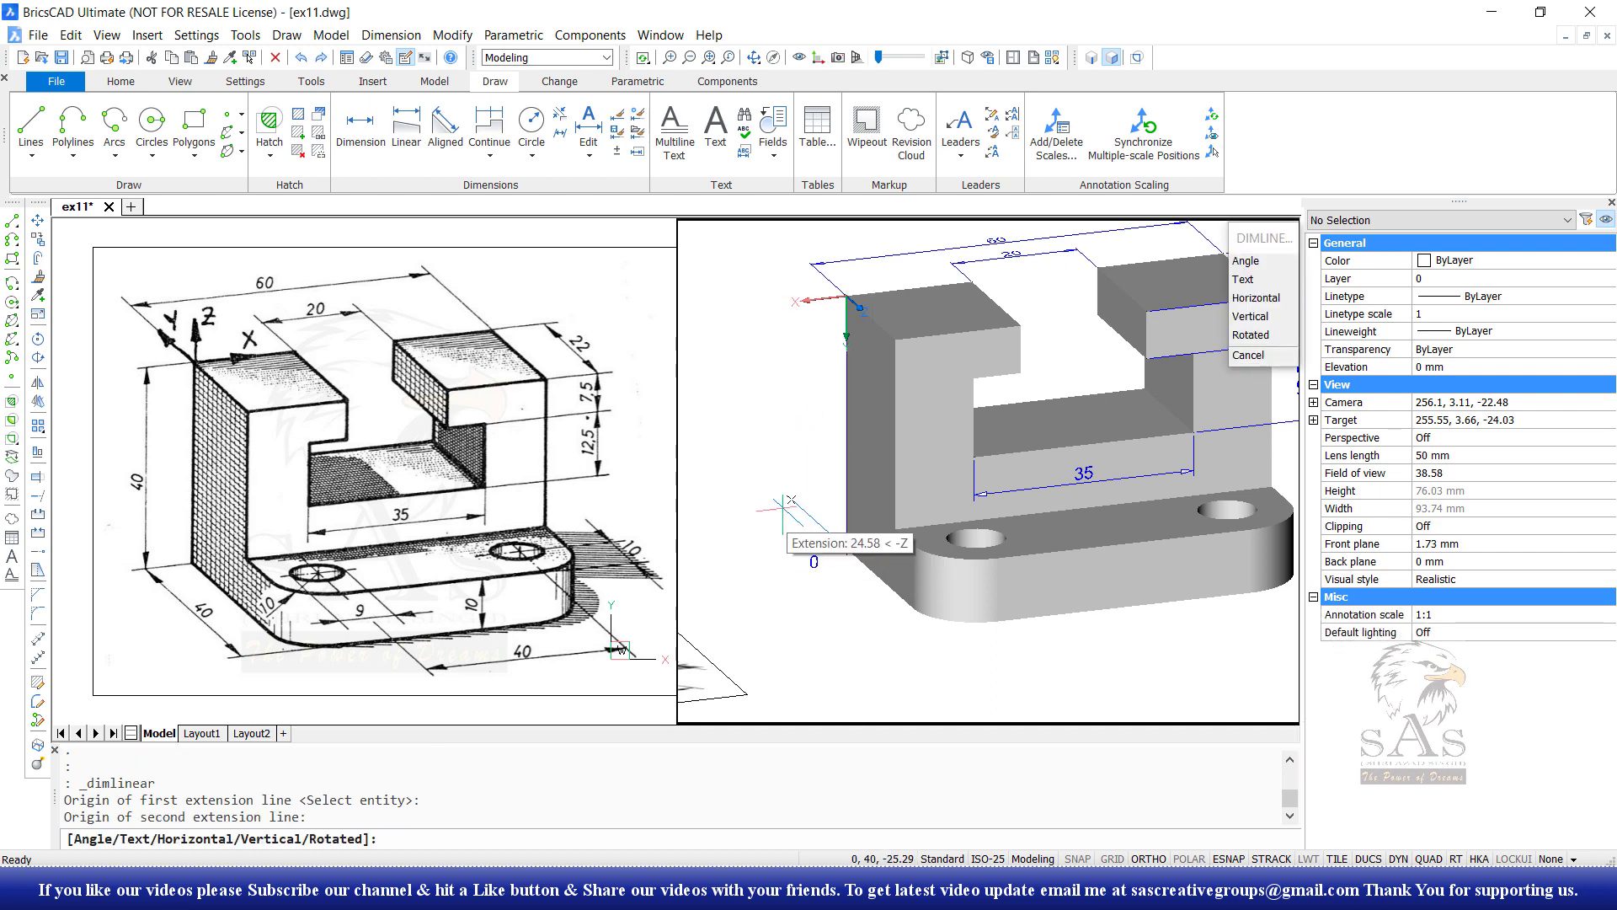
click(789, 380)
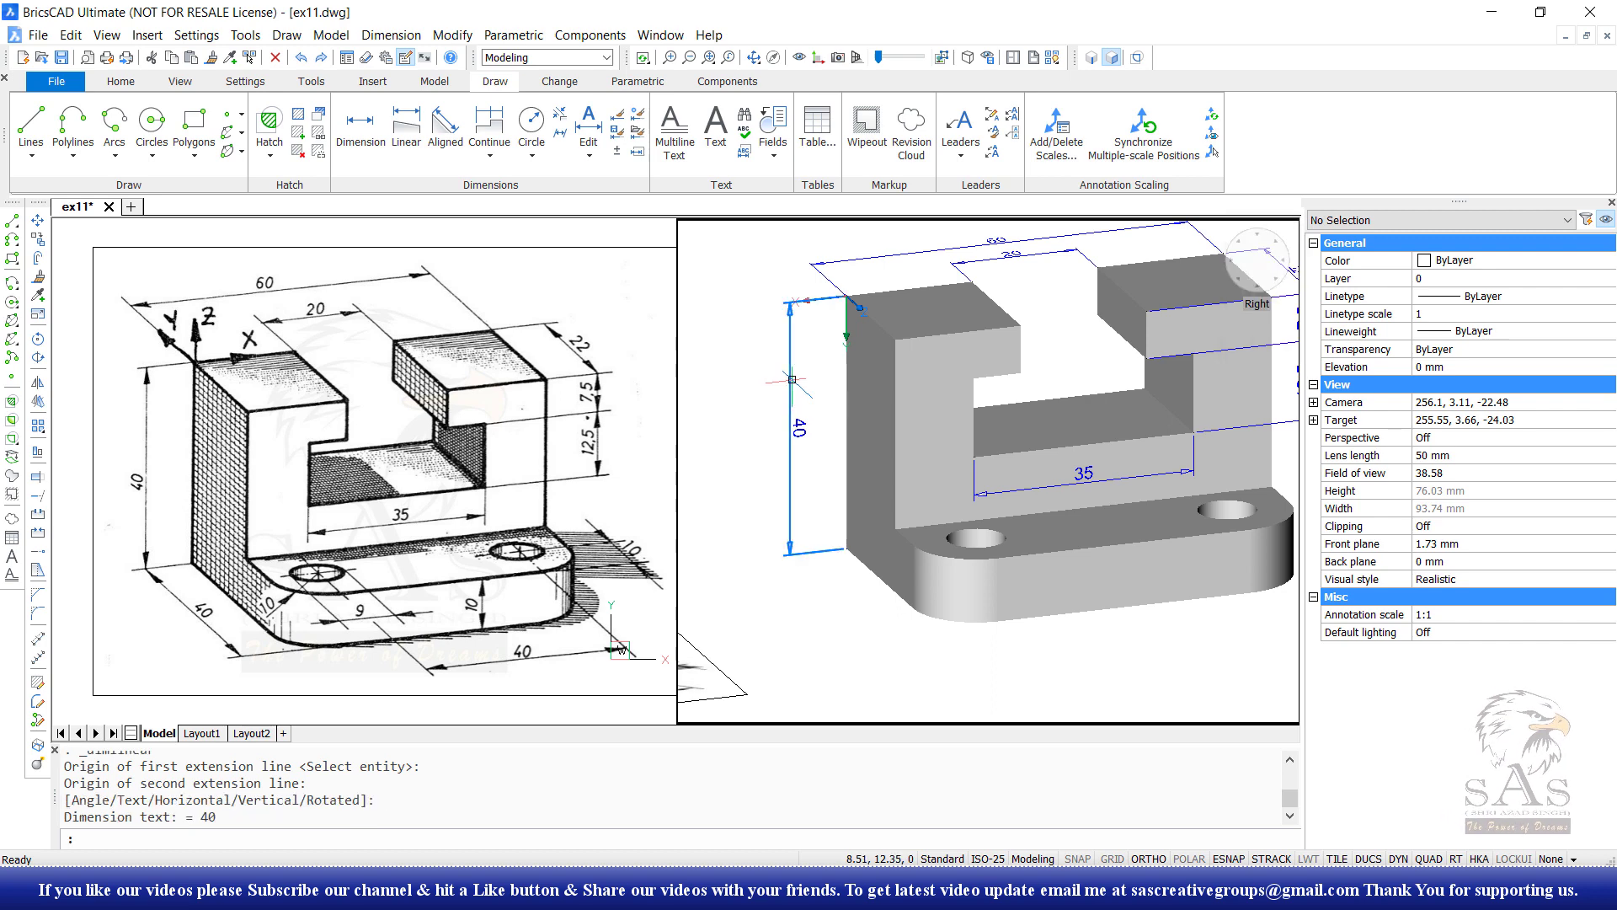
shift+middle_drag(789, 381, 741, 438)
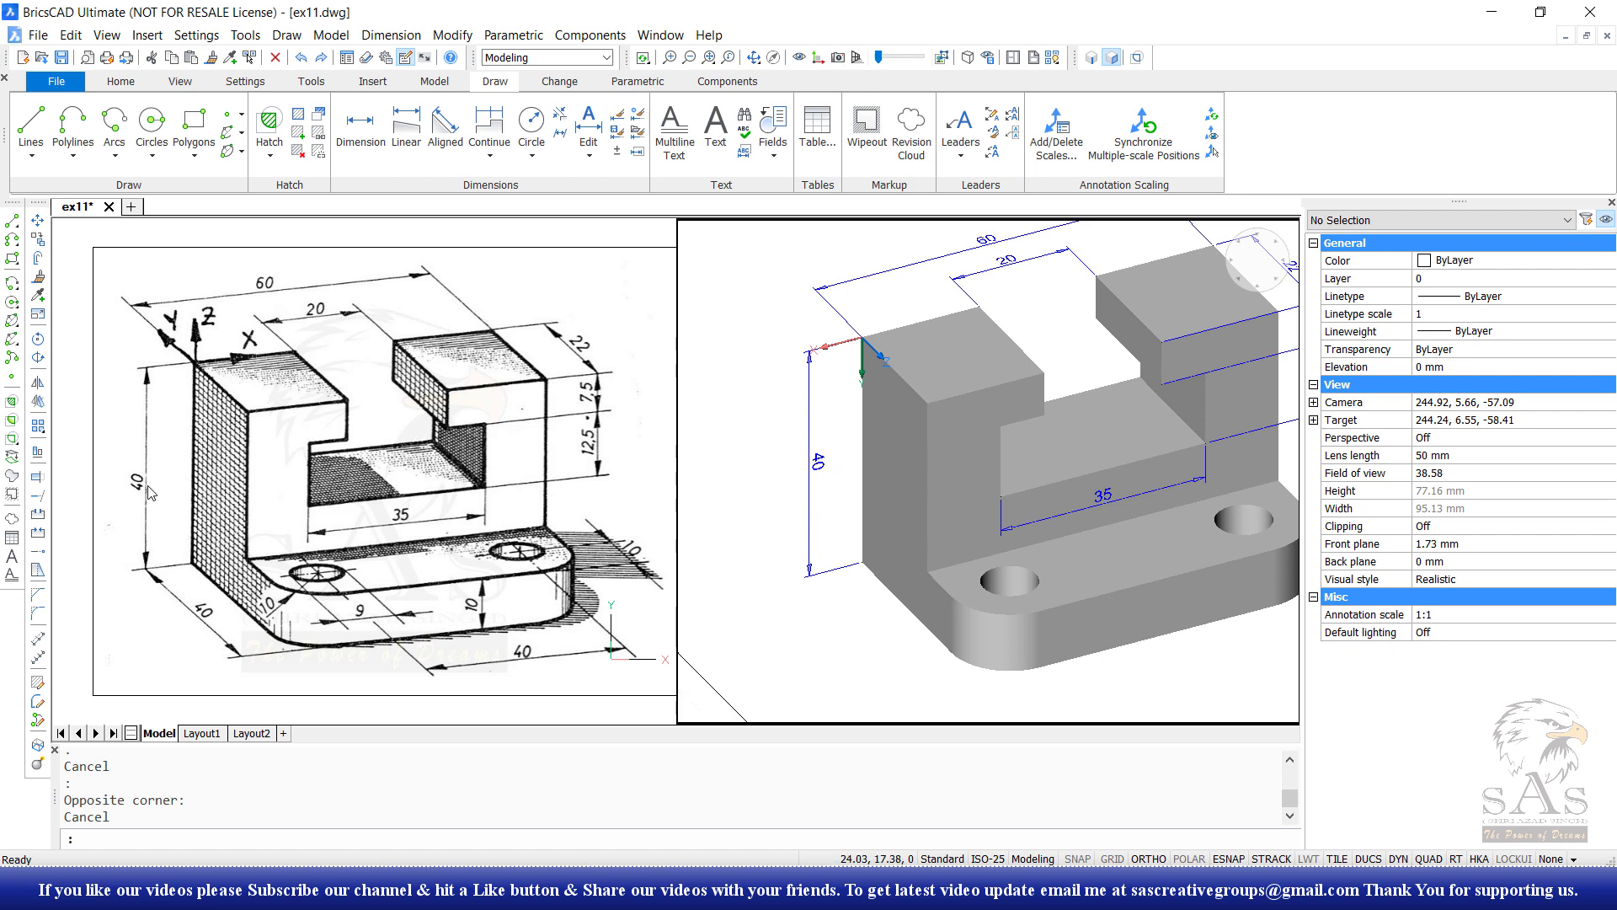
Set the 40 dimension's text vertical position to Below and view direction to Right to left.
click(754, 496)
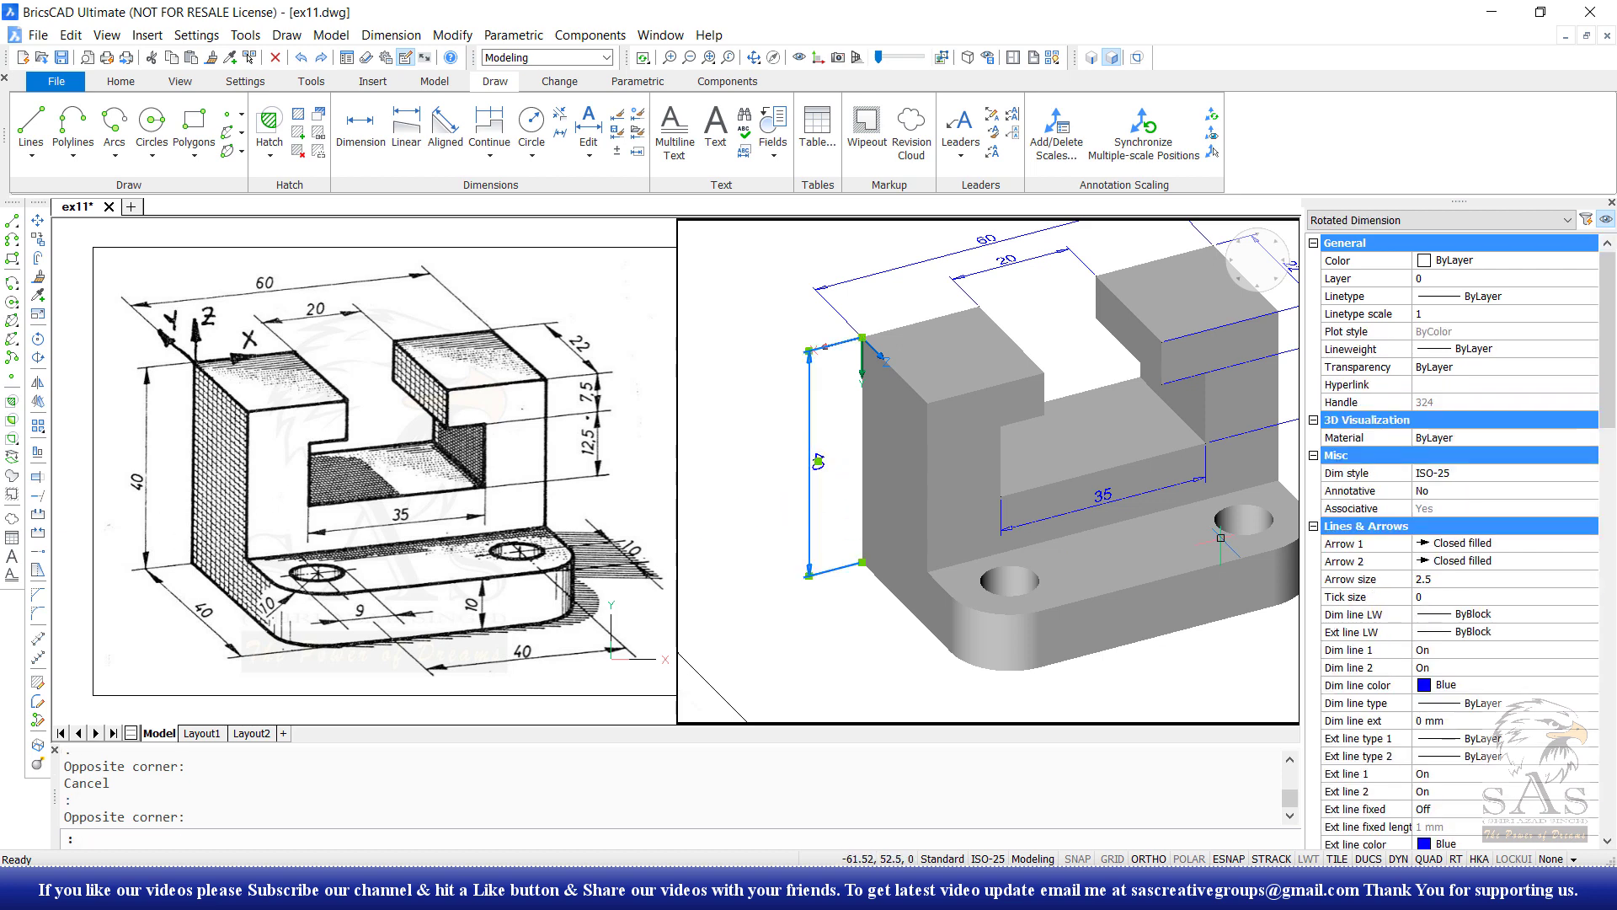
scroll(1507, 661, down, 4)
scroll(1508, 661, down, 2)
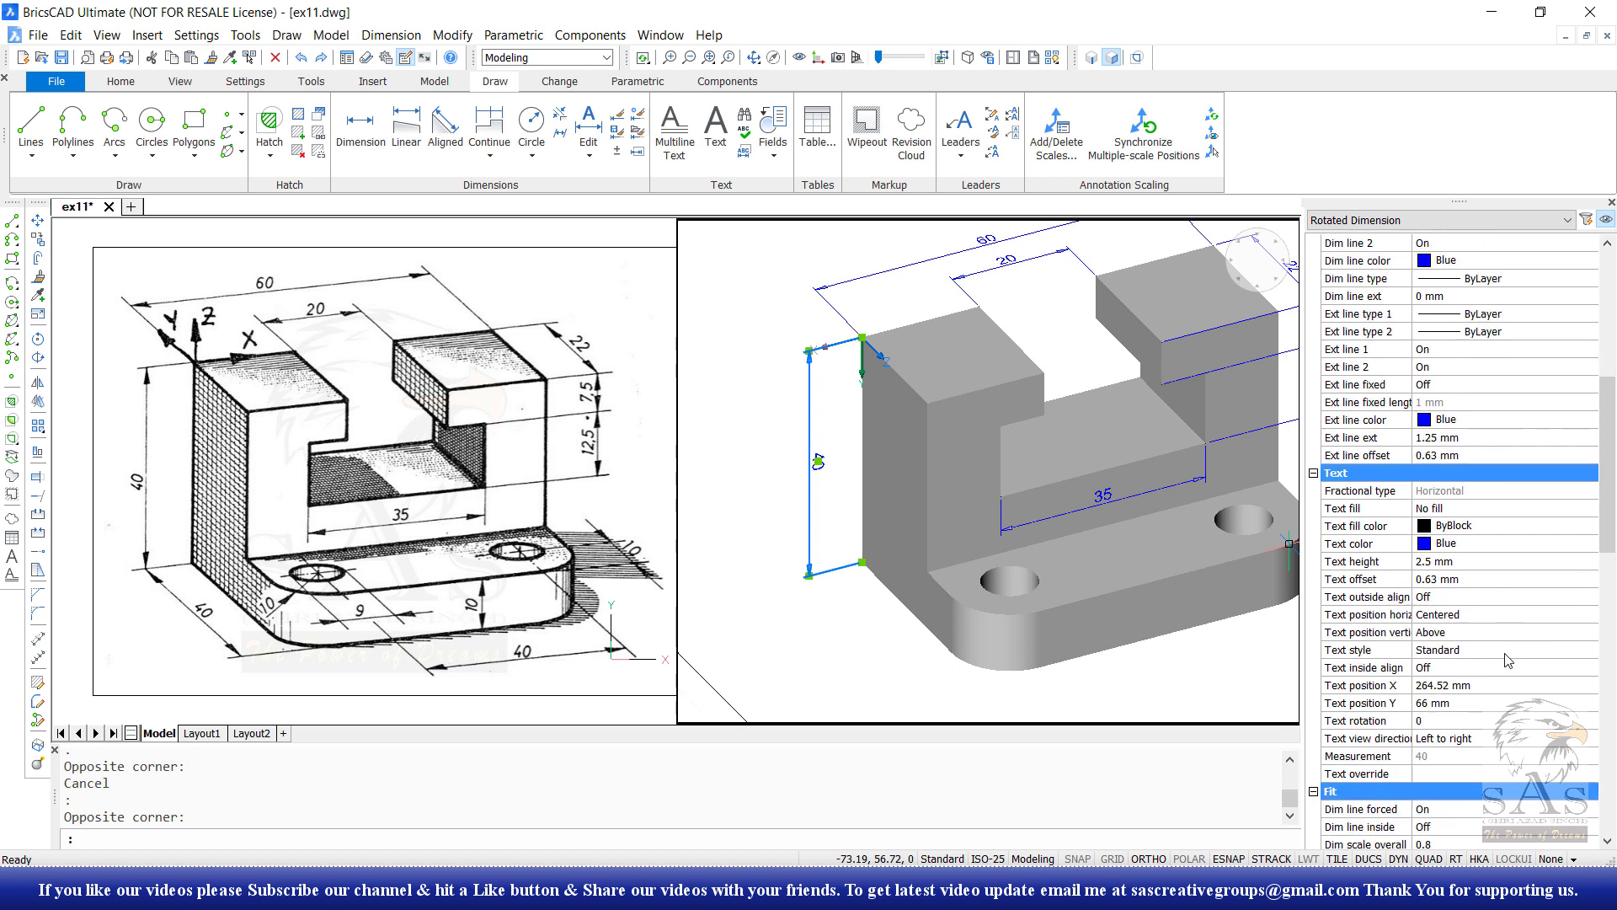
click(1453, 639)
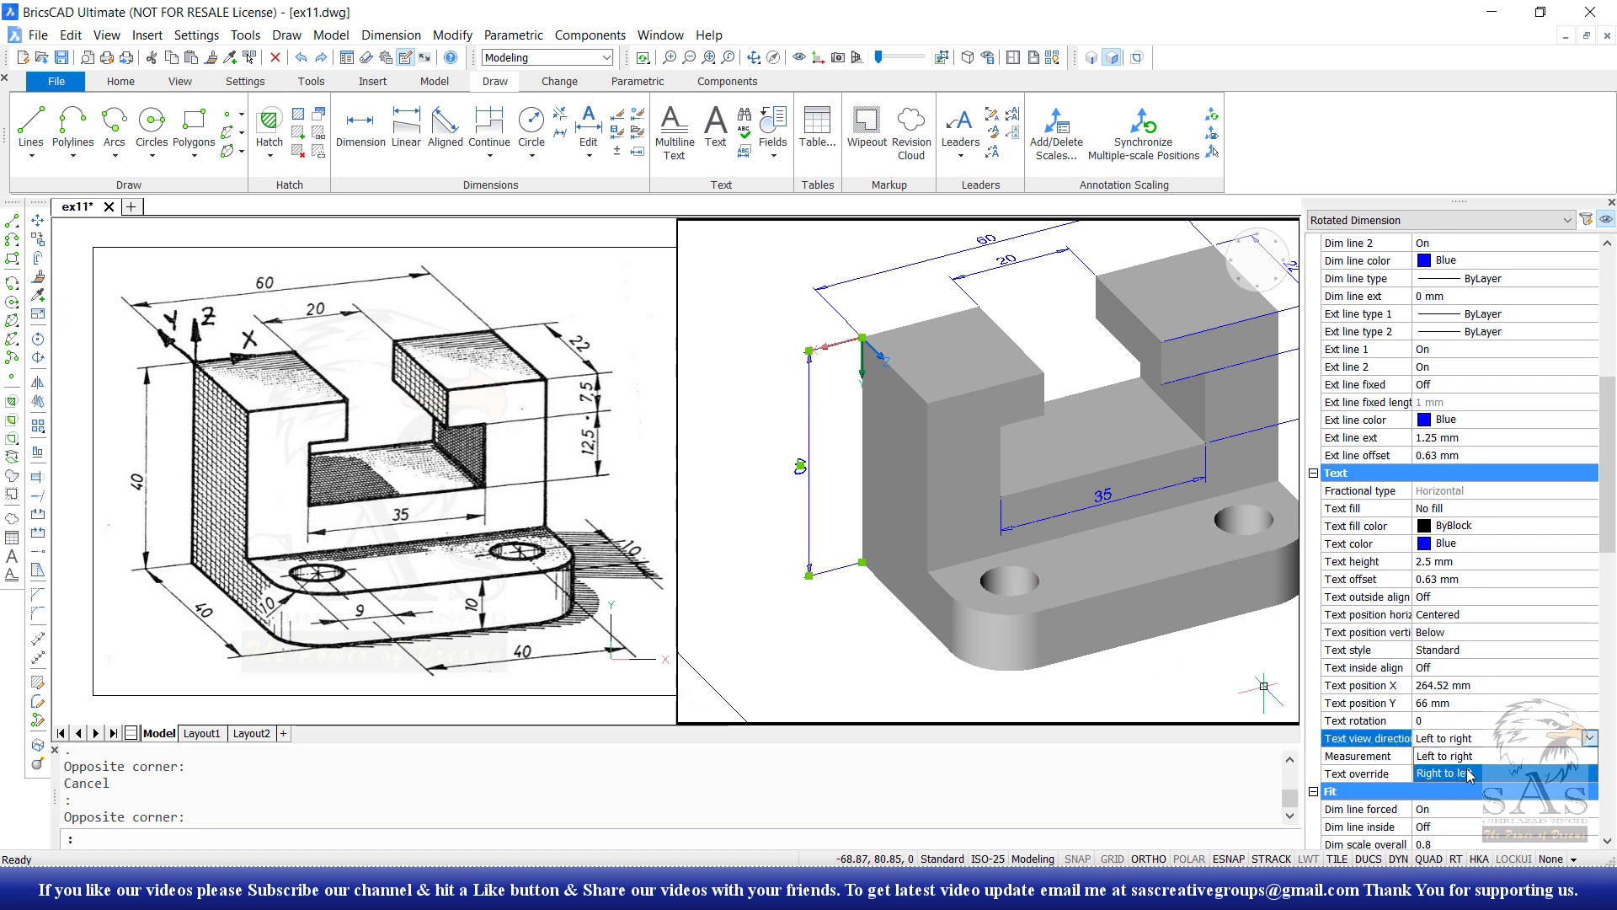
key(Escape)
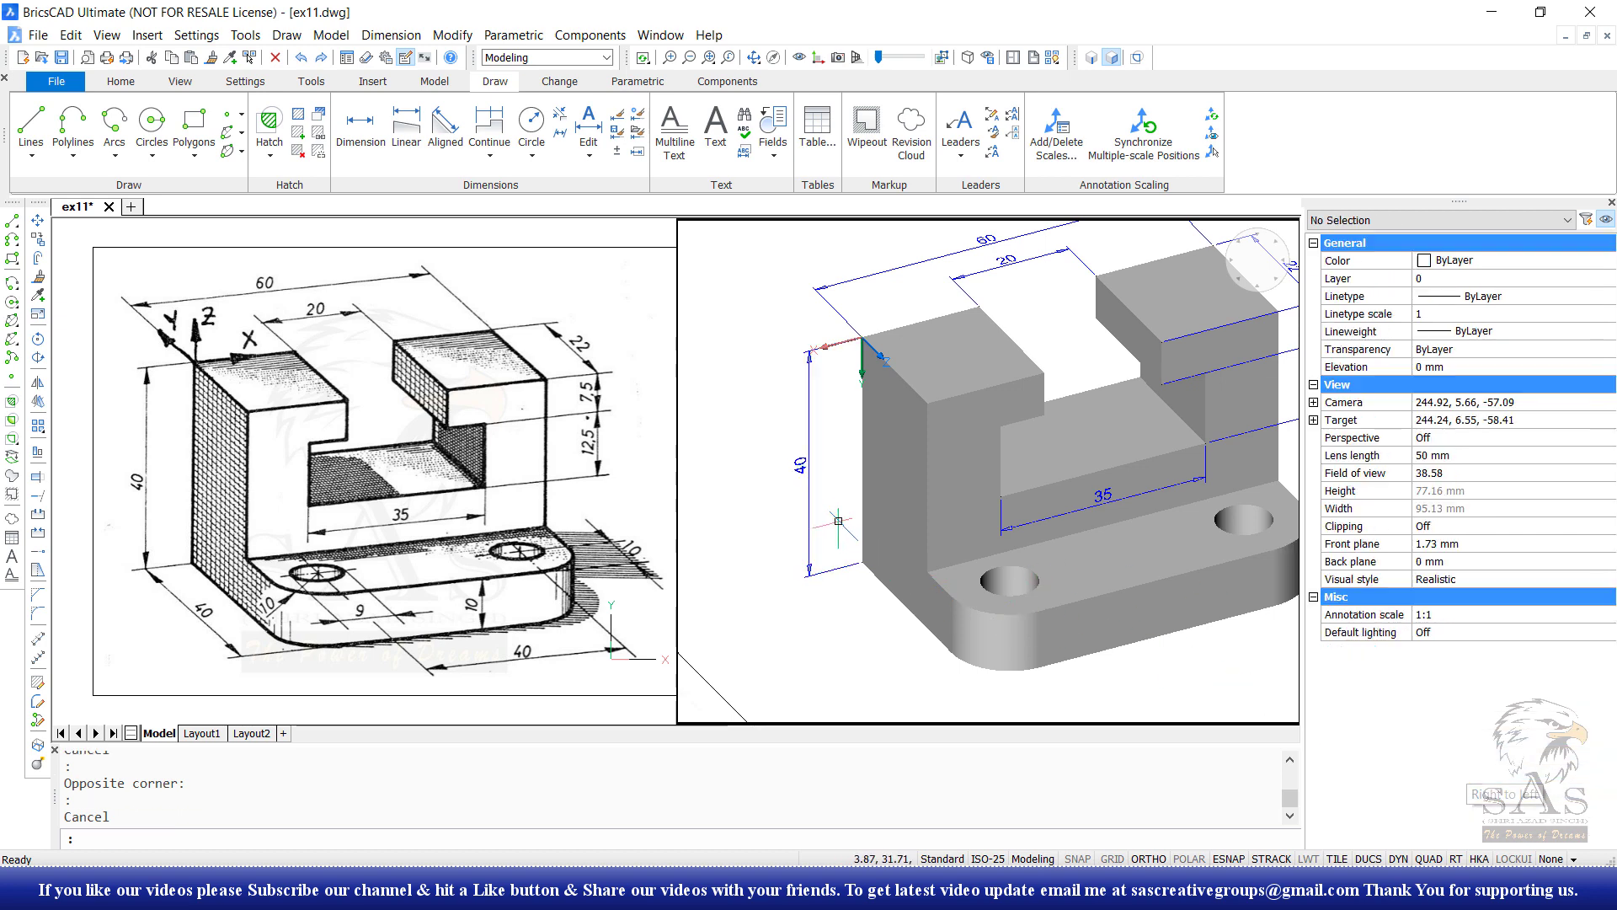
scroll(887, 553, down, 3)
Set a flipped Face UCS on the base's top face at the front hole, Z pointing up.
text(cs)
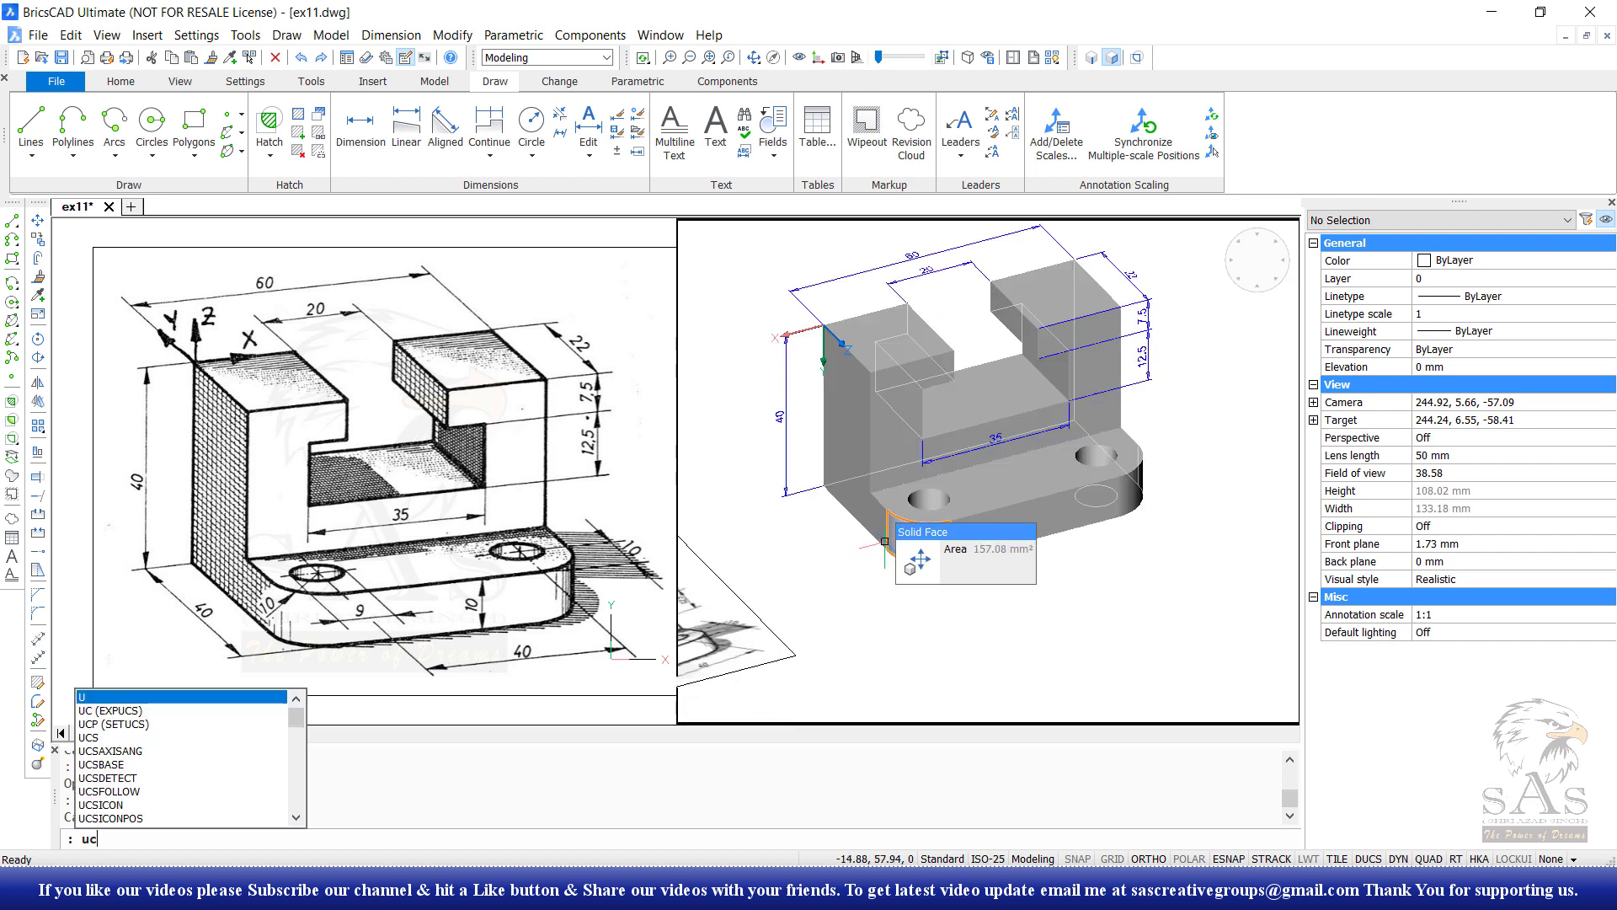
key(Return)
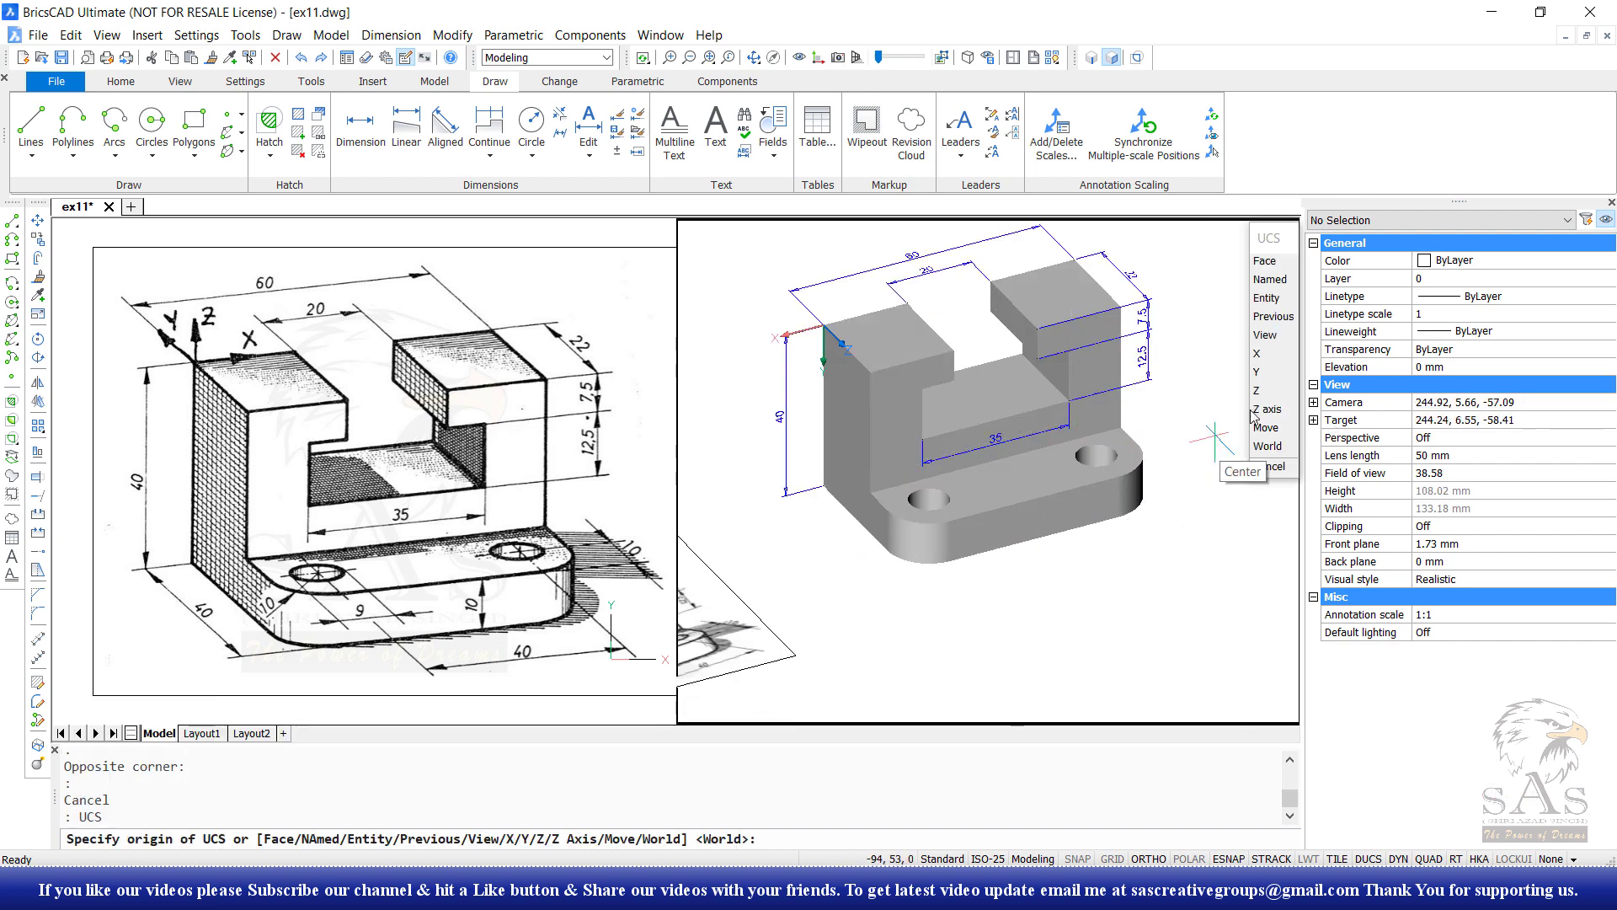
click(1278, 268)
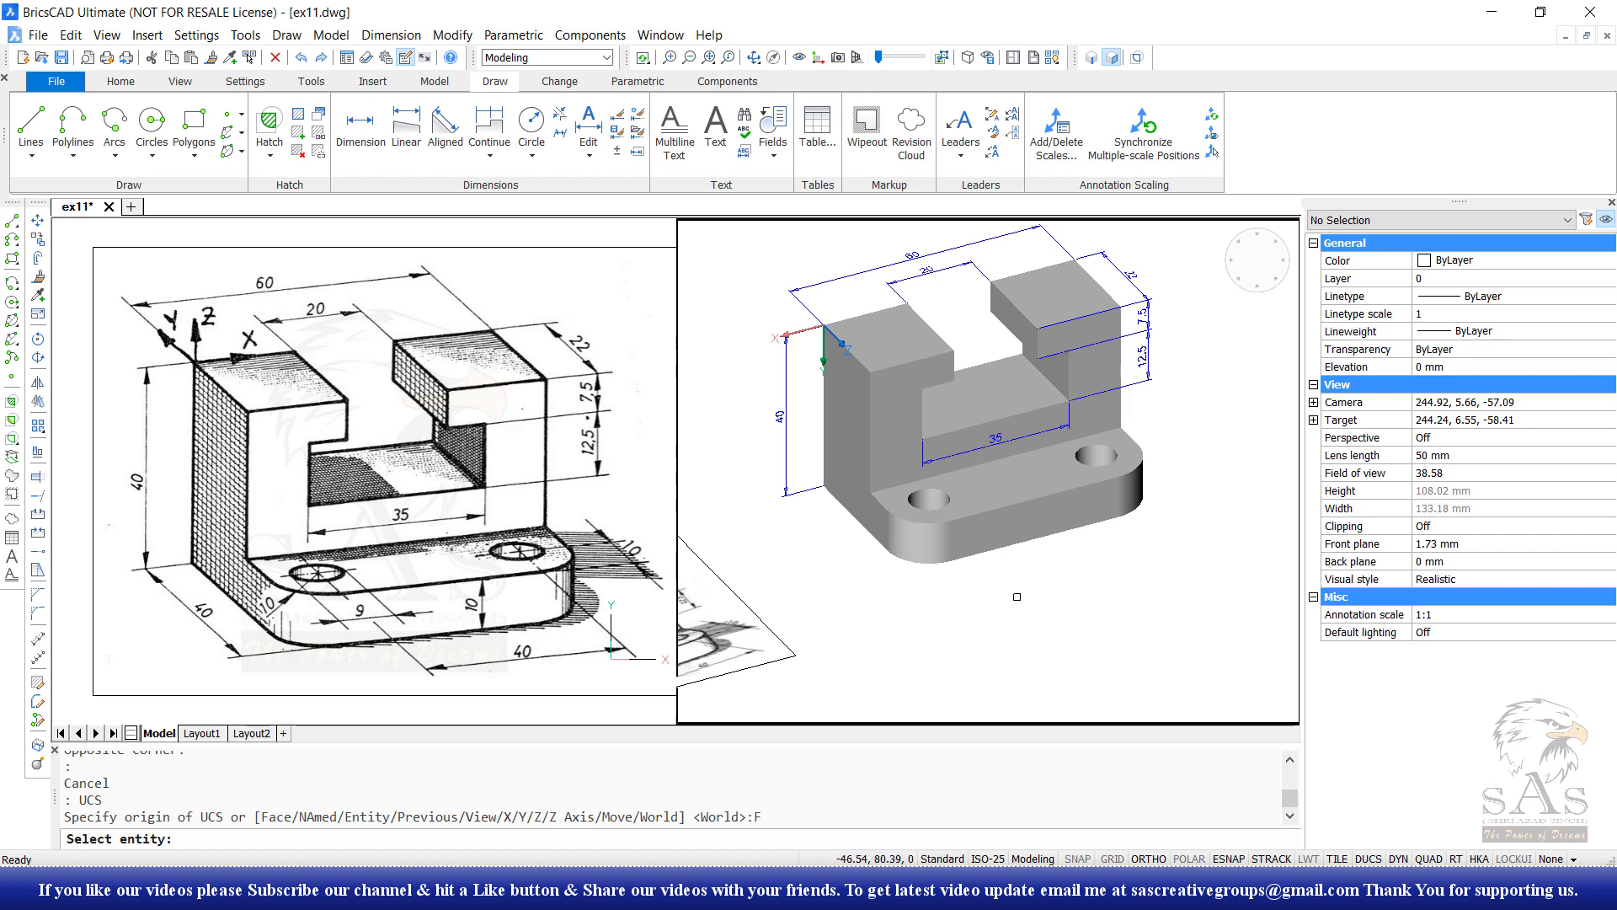
scroll(952, 563, up, 2)
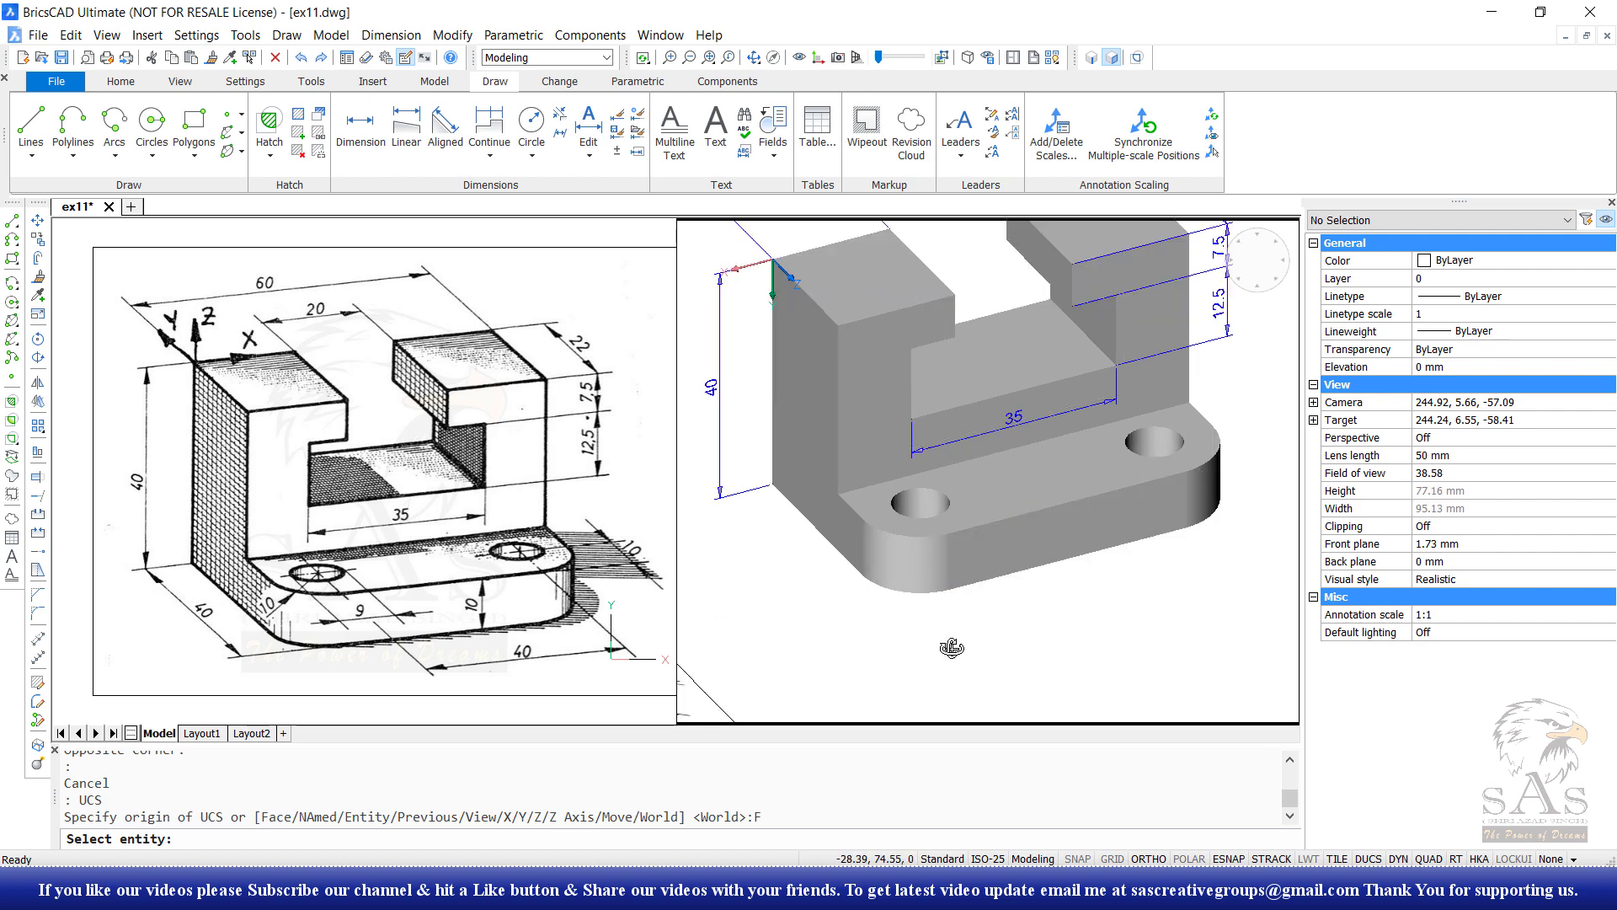
scroll(952, 647, up, 5)
click(1065, 501)
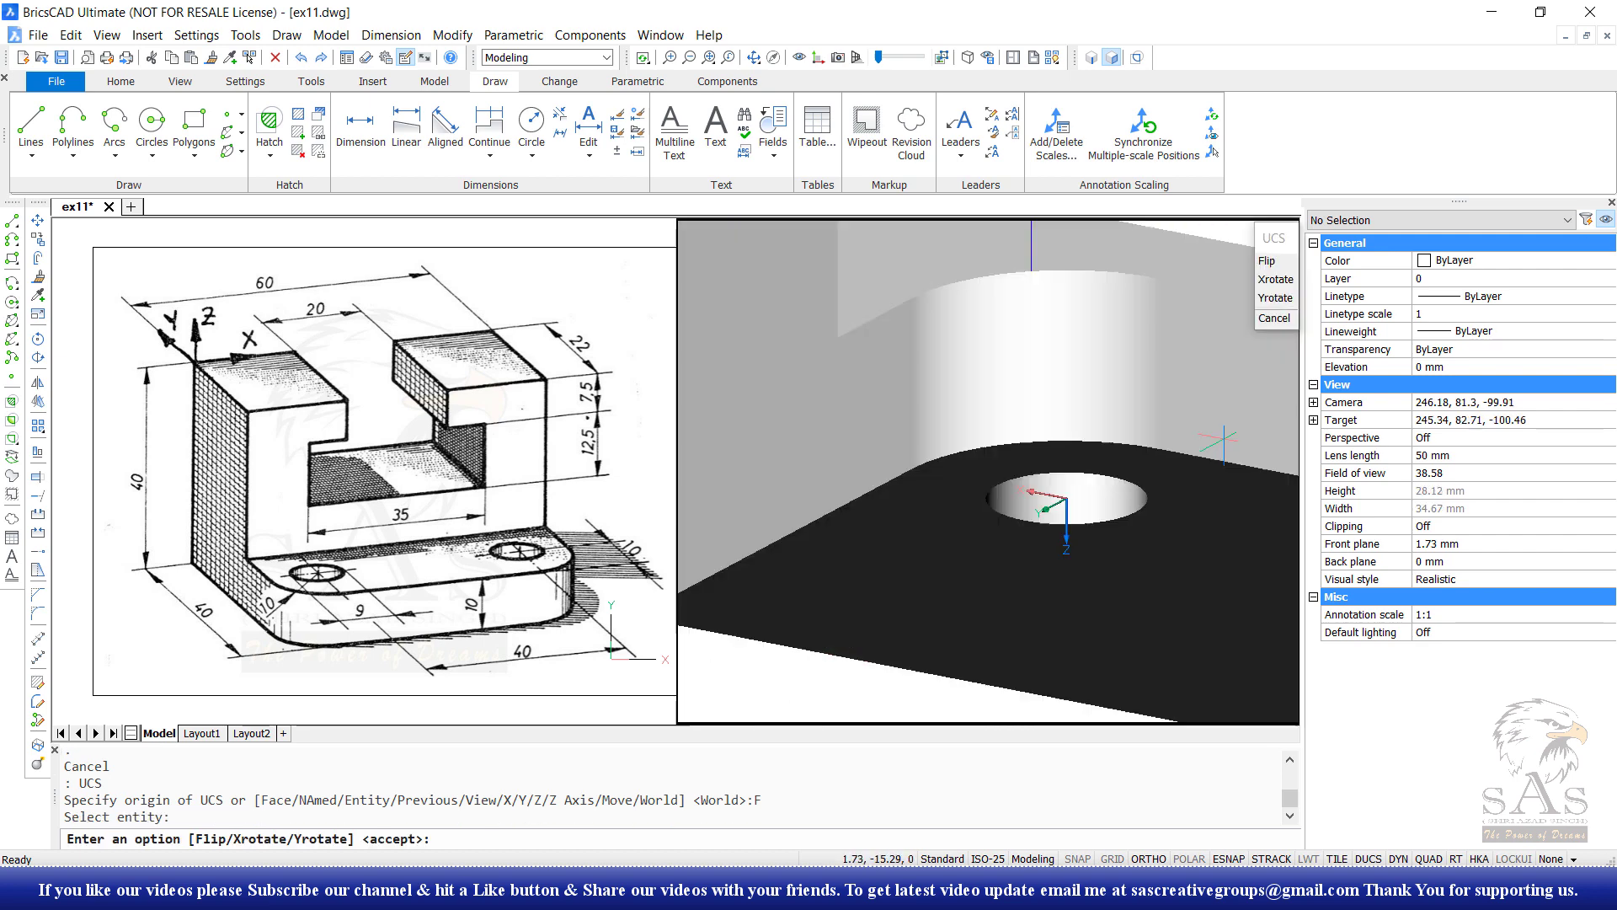
click(1263, 259)
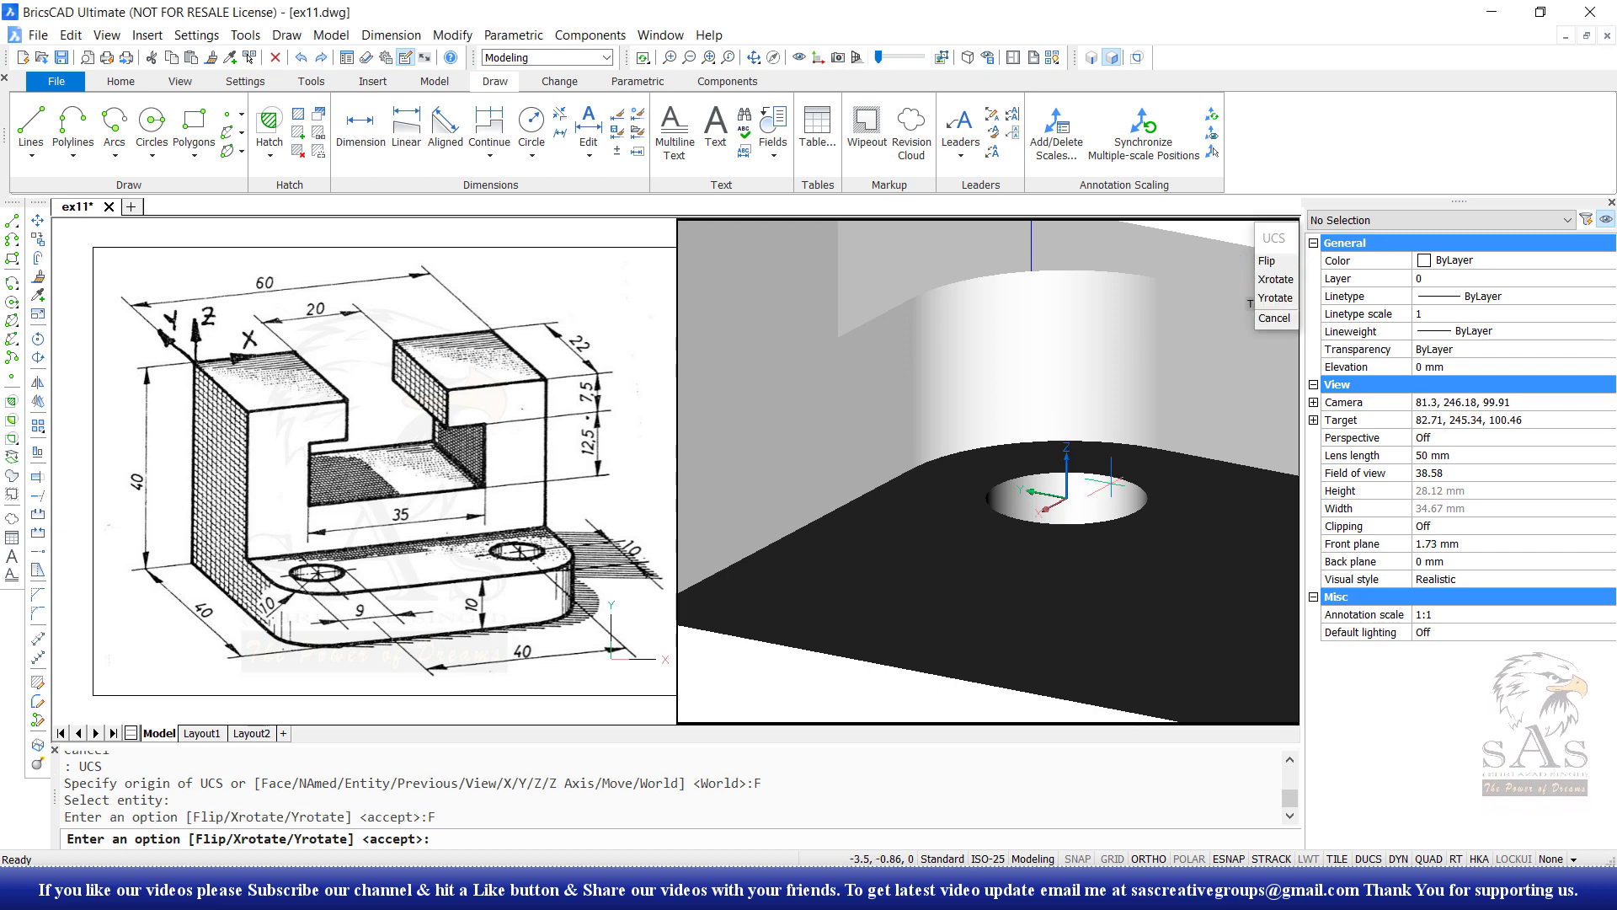
key(Return)
shift+middle_drag(1078, 354, 1046, 449)
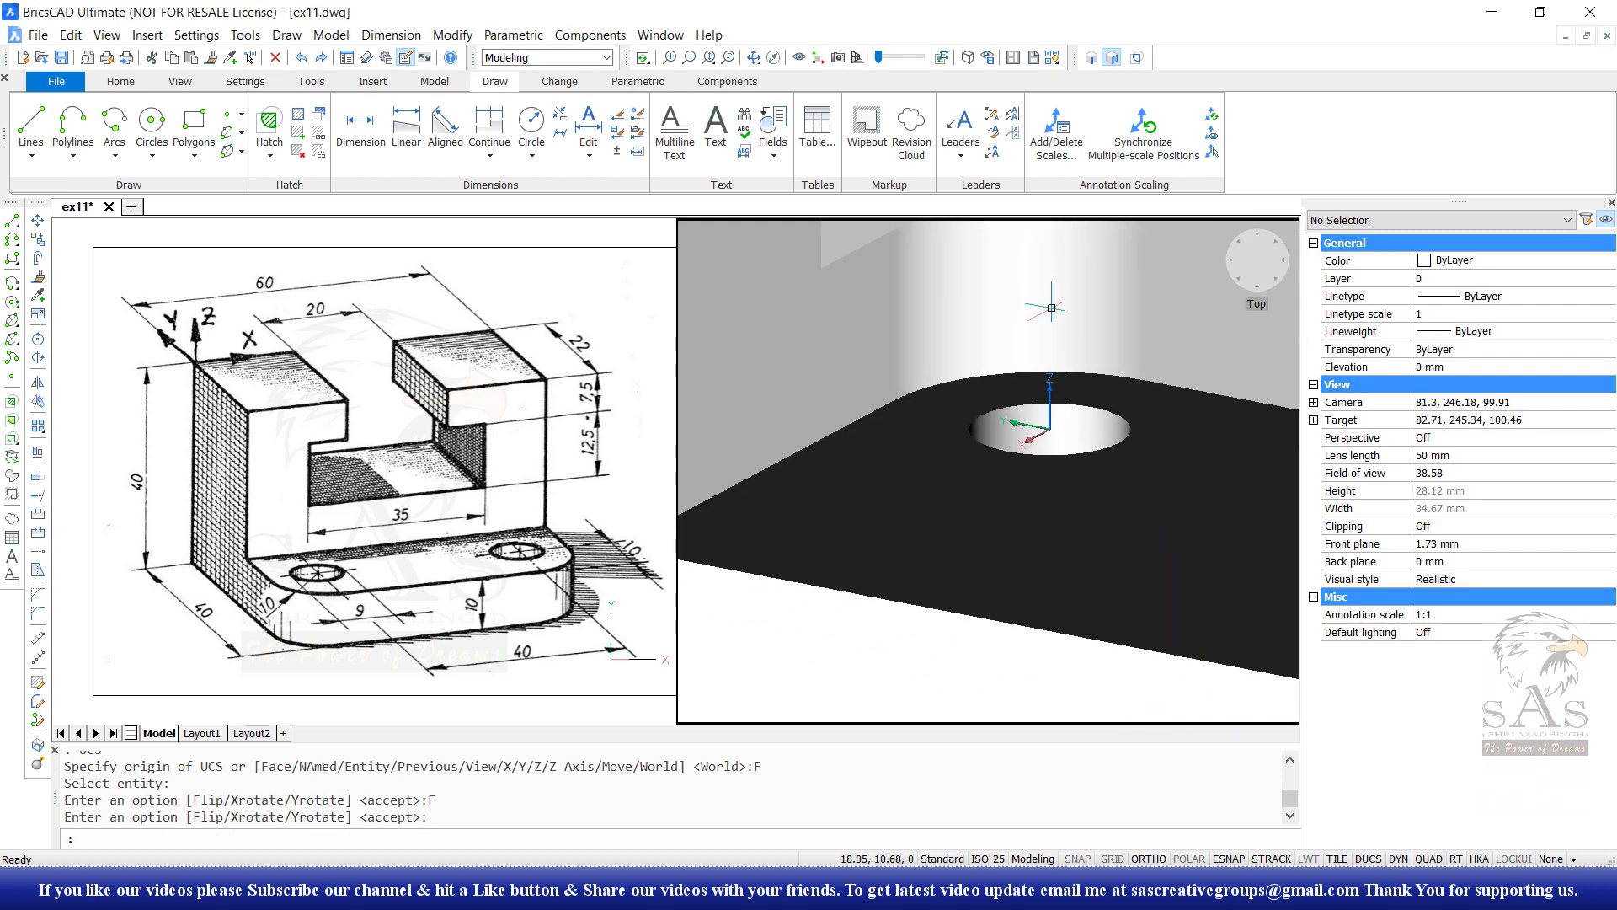
scroll(1046, 449, down, 2)
scroll(1047, 449, down, 2)
scroll(1047, 449, down, 2)
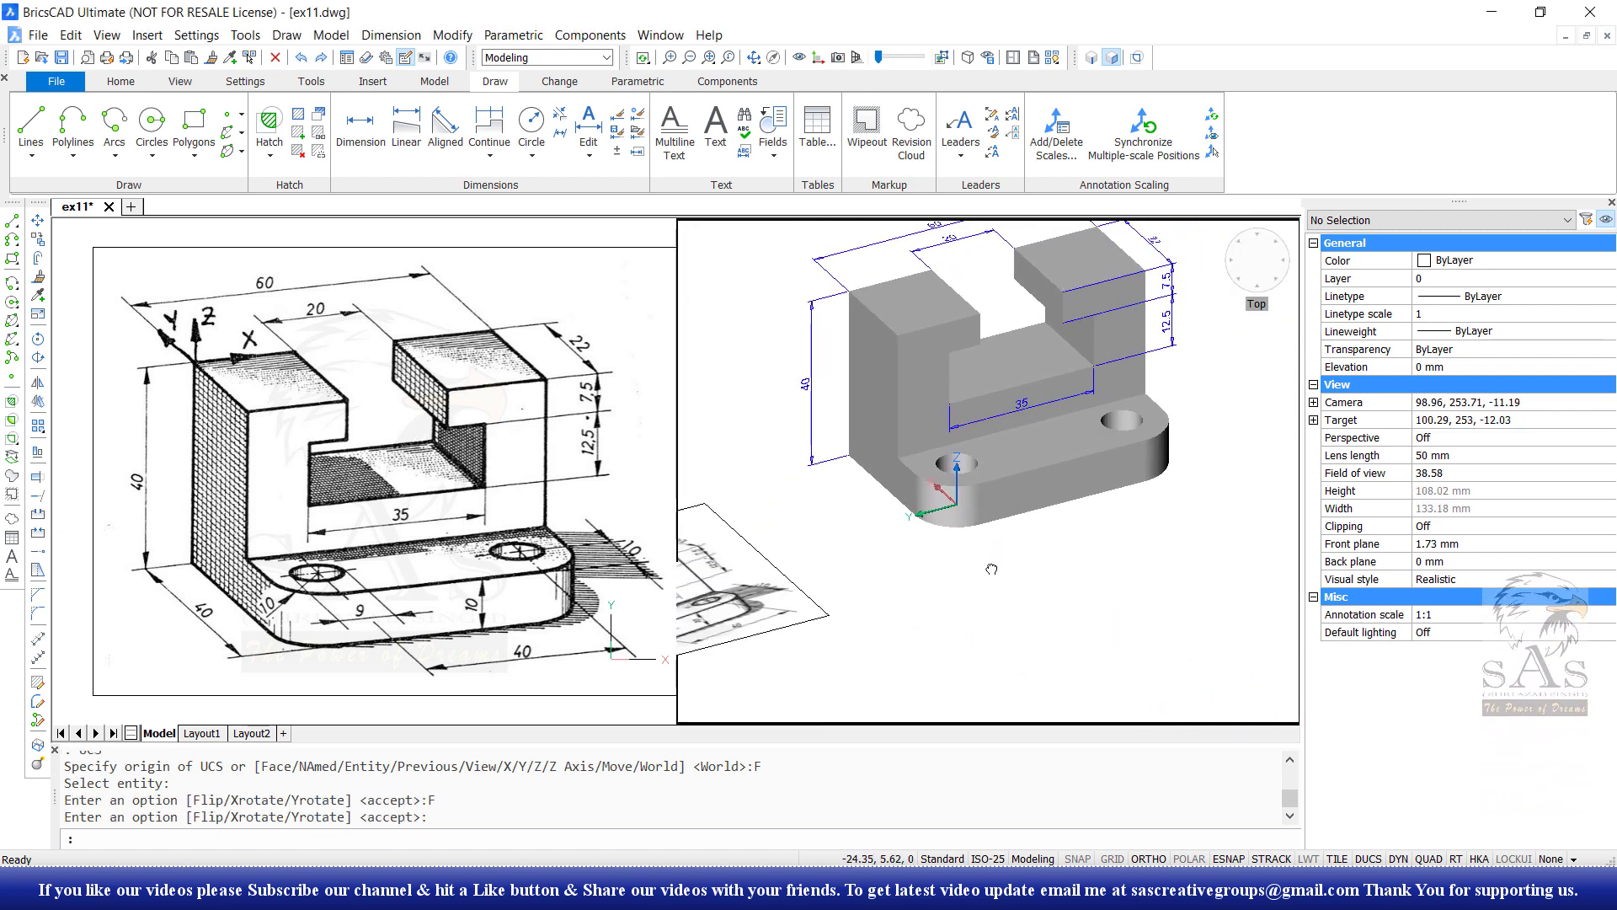
Place a 40 dimension along the base's left edge, outside the plate.
click(407, 126)
scroll(916, 444, up, 5)
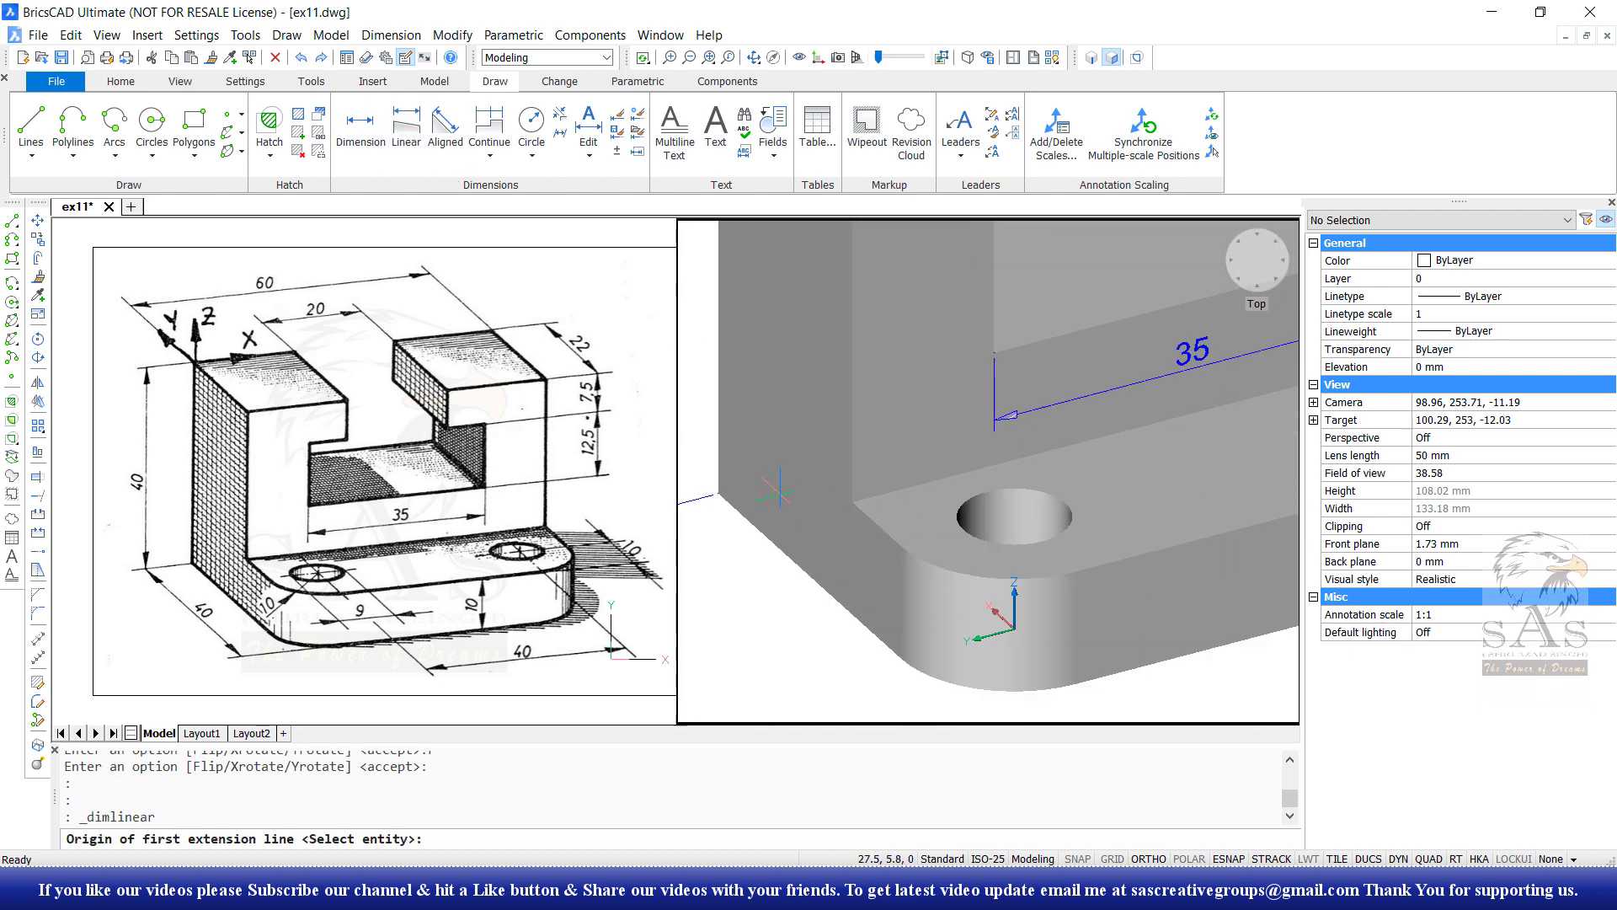
click(719, 492)
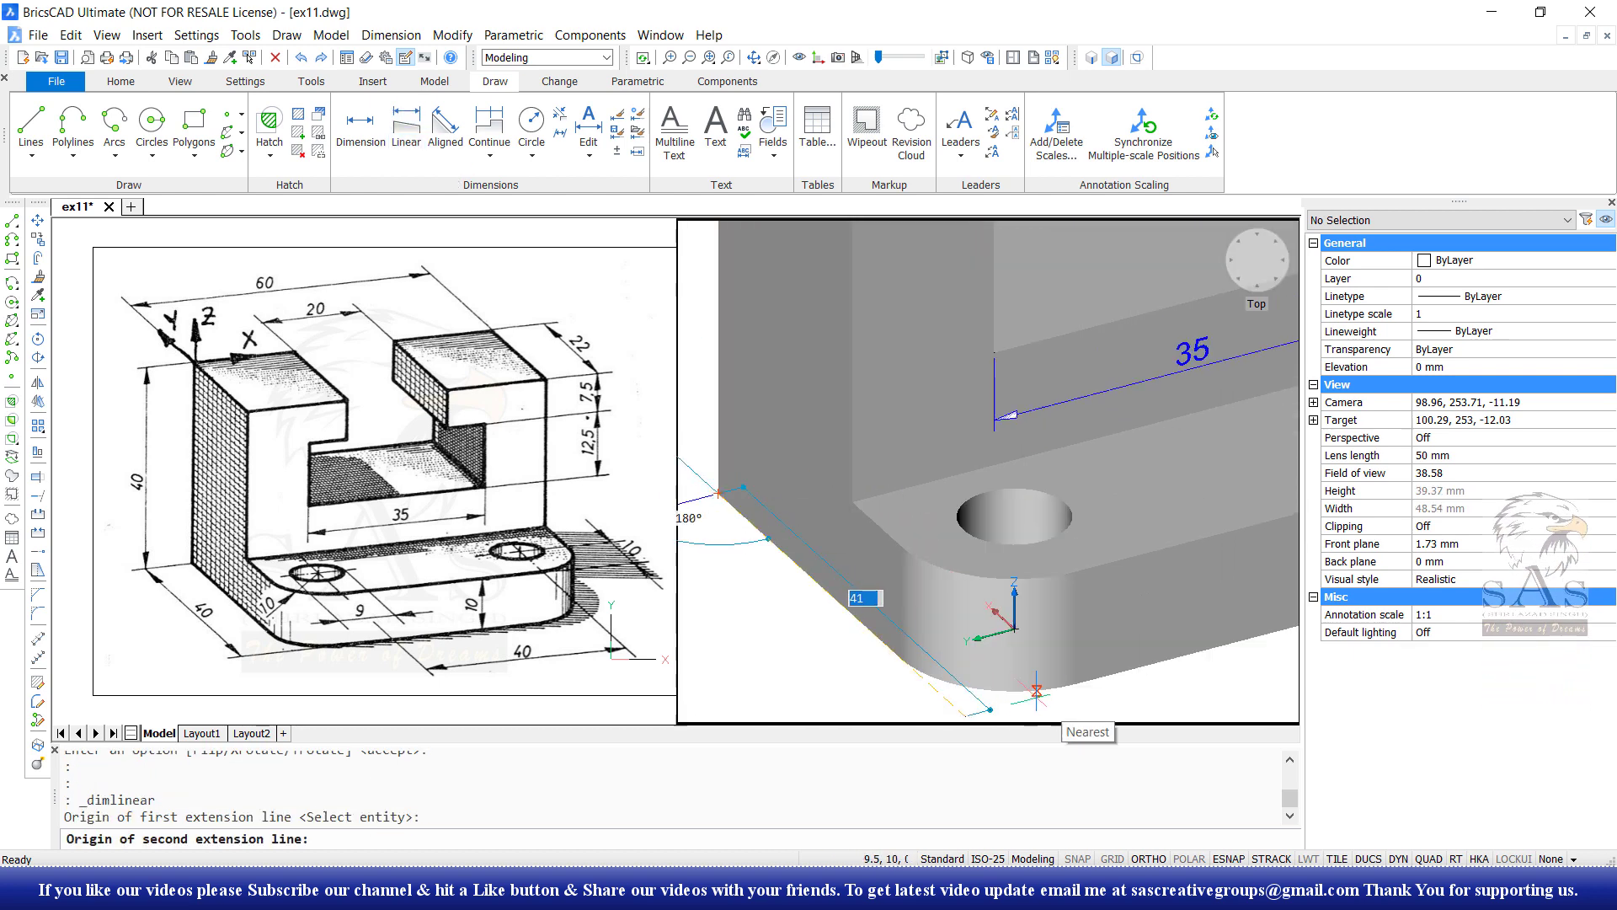
click(1076, 683)
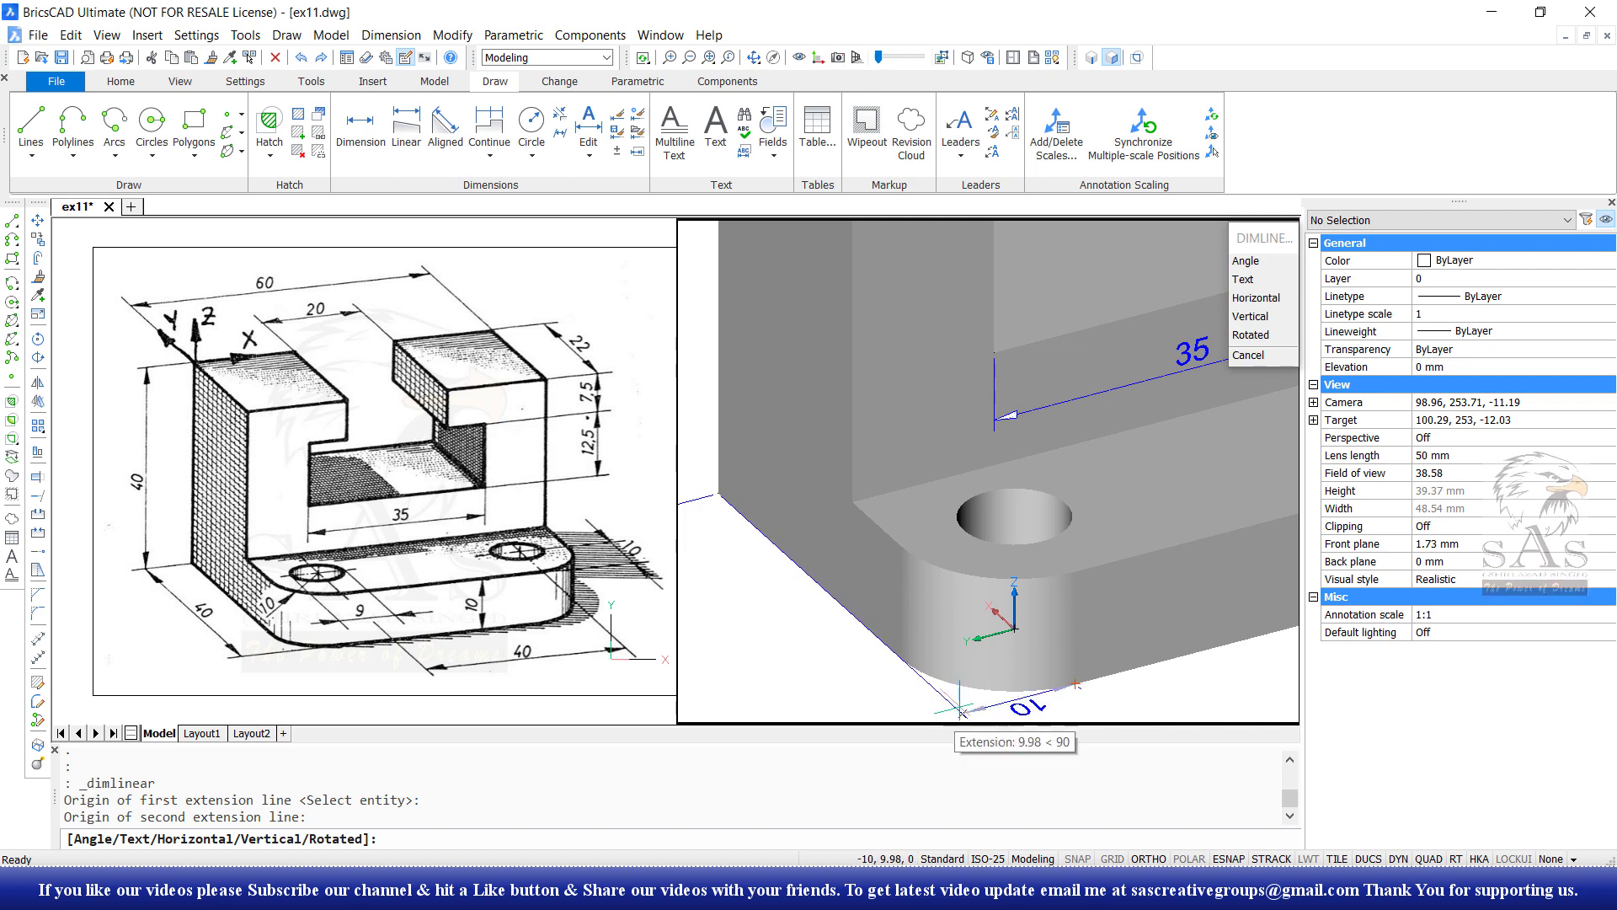
scroll(928, 691, down, 1)
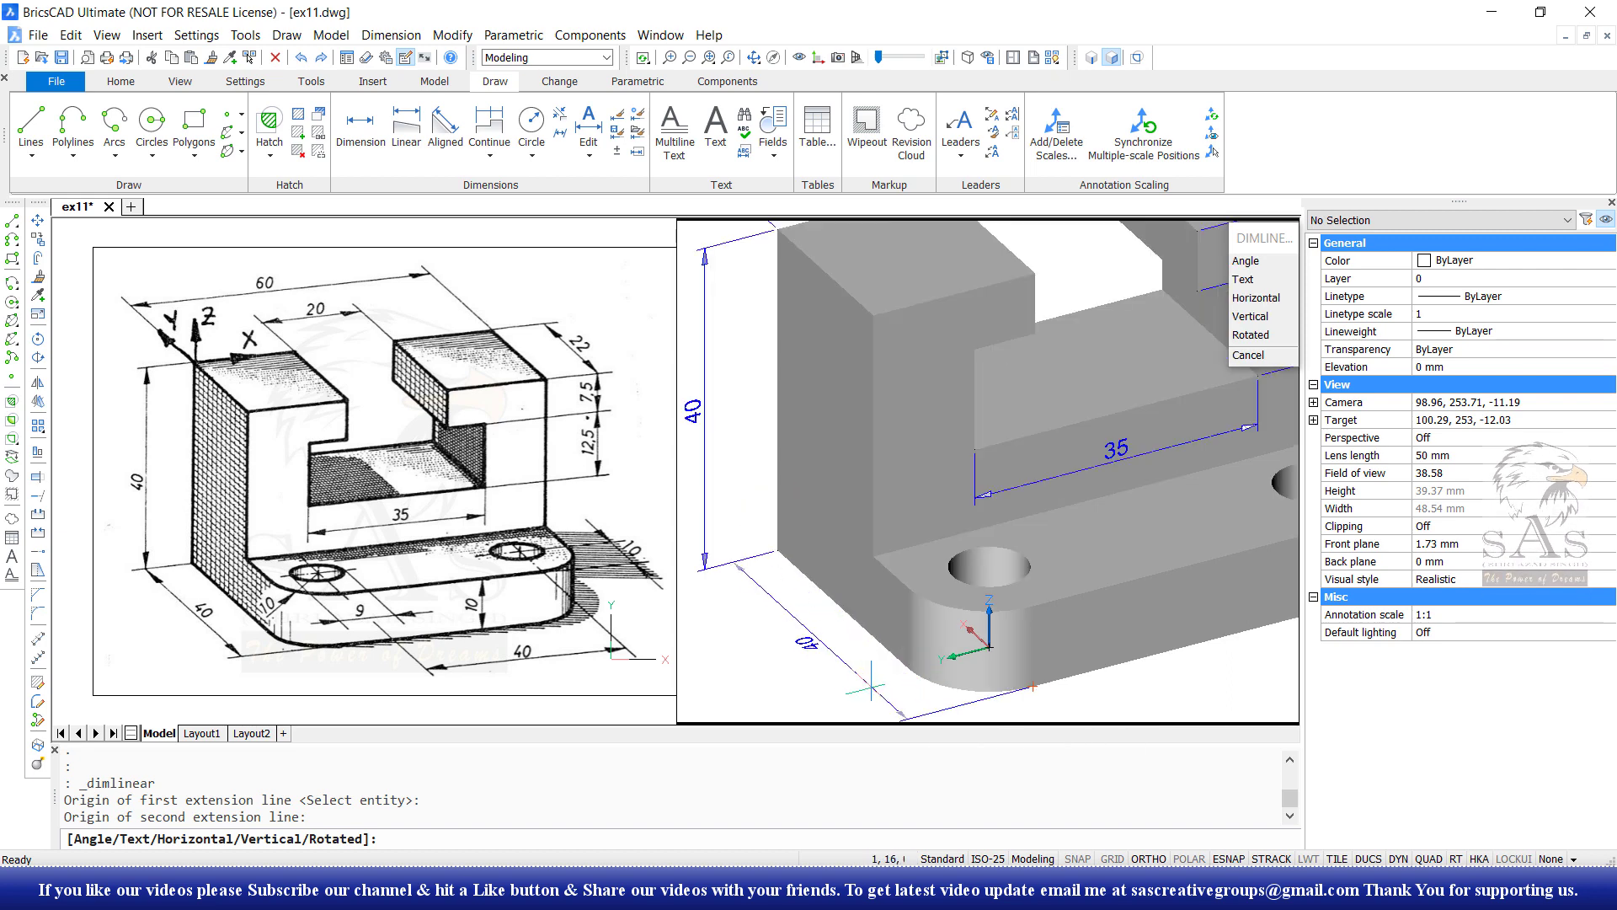
click(705, 571)
scroll(843, 651, down, 3)
scroll(843, 651, up, 1)
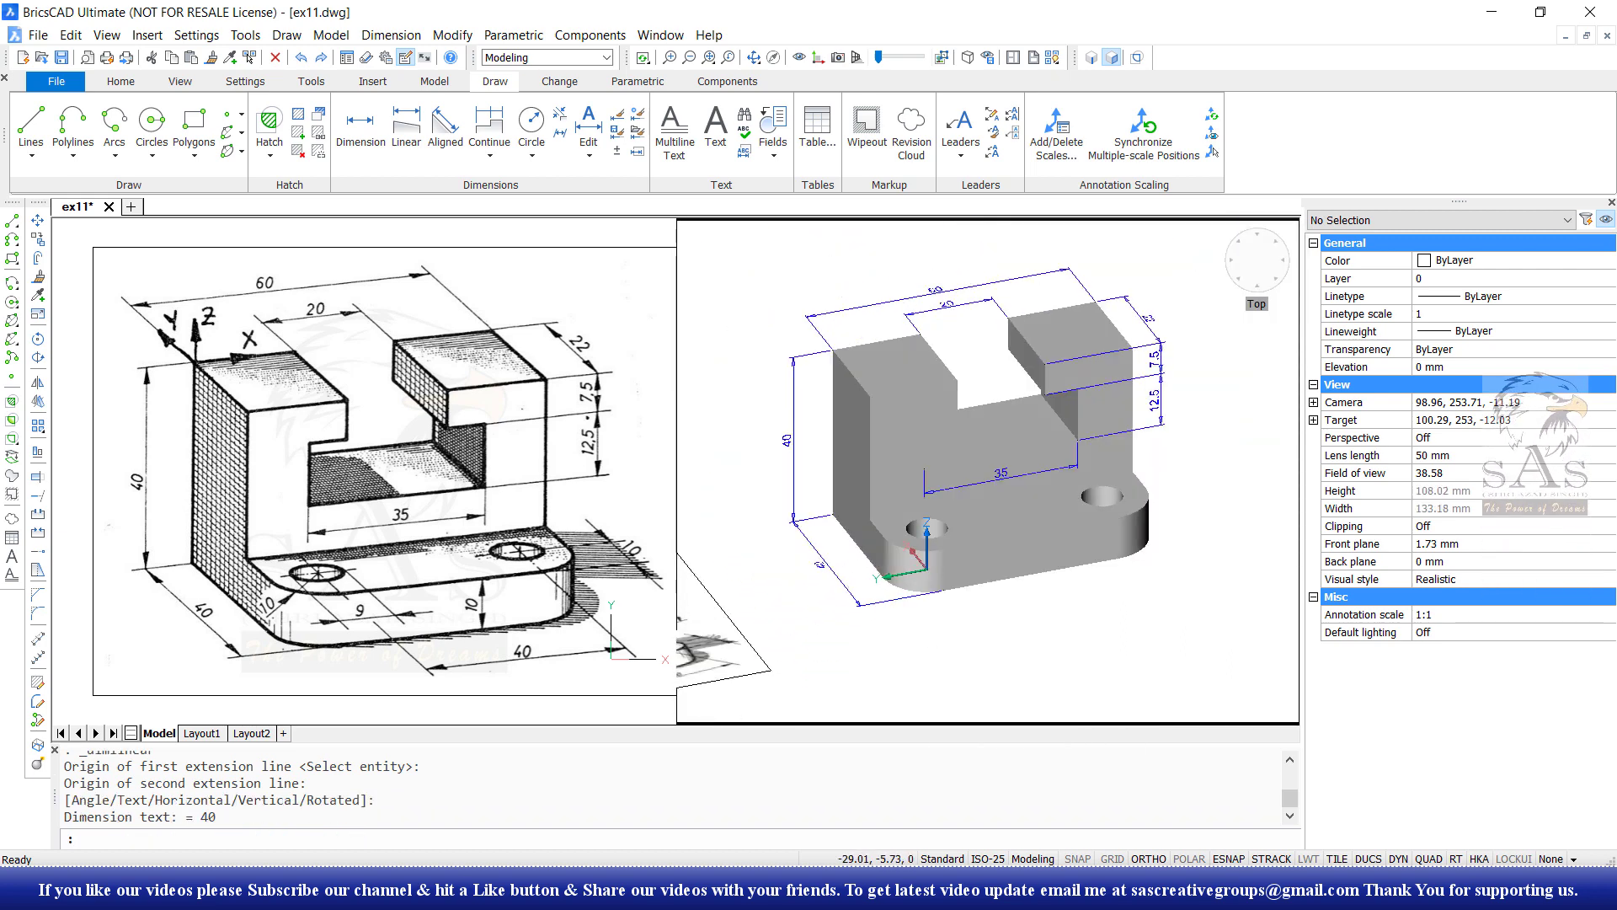
scroll(800, 540, up, 3)
key(Escape)
key(Escape)
scroll(956, 689, down, 1)
scroll(957, 690, down, 1)
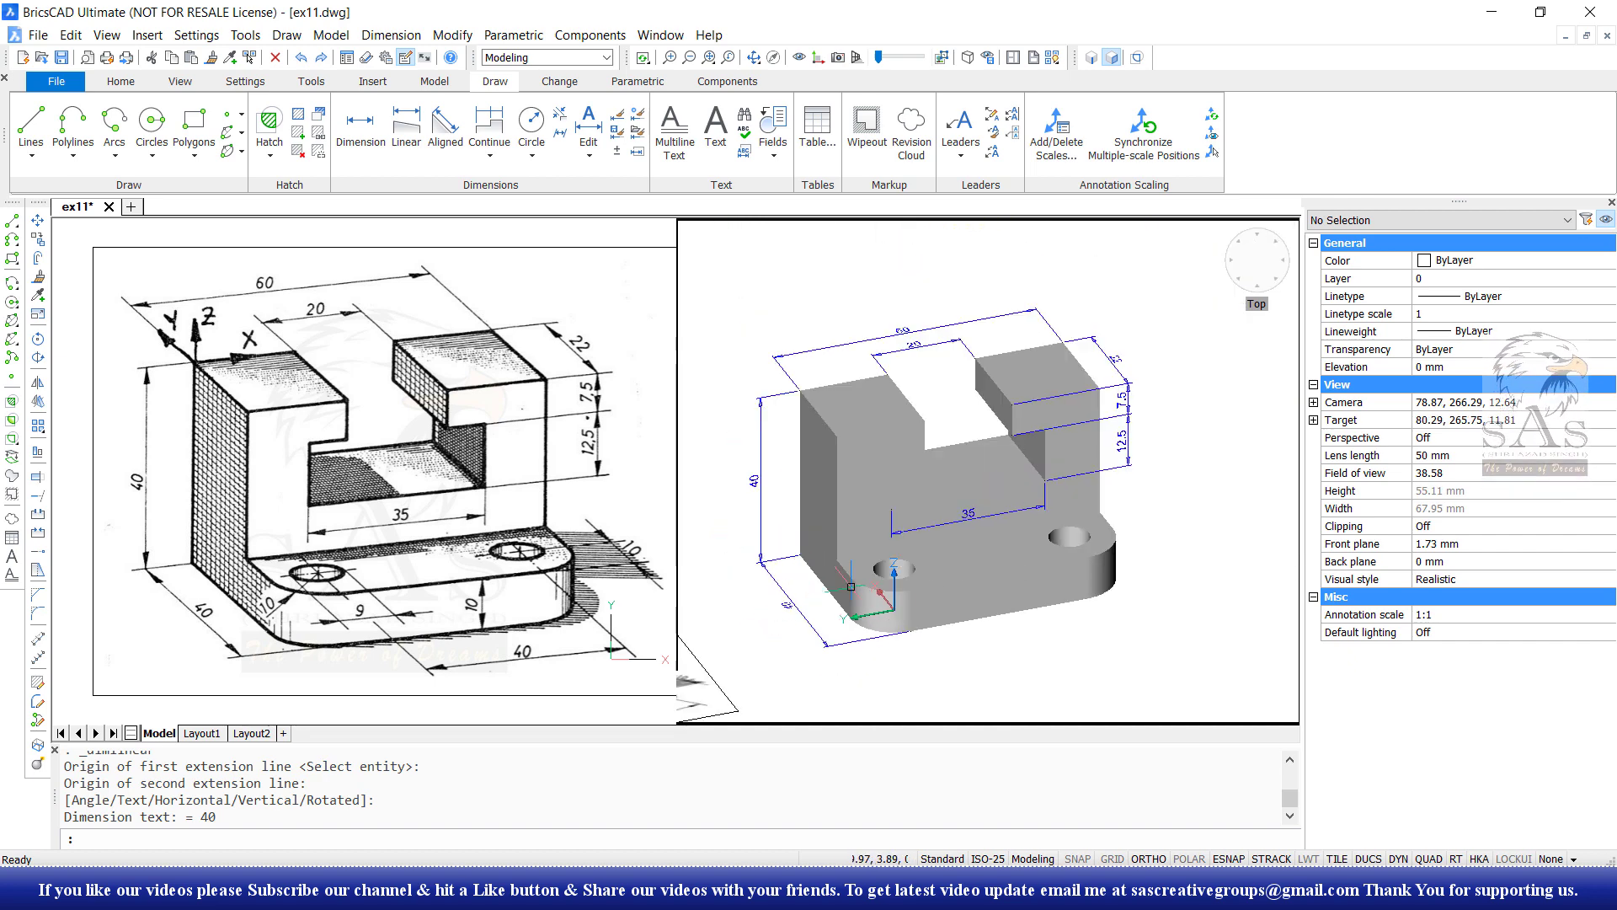
scroll(956, 689, down, 1)
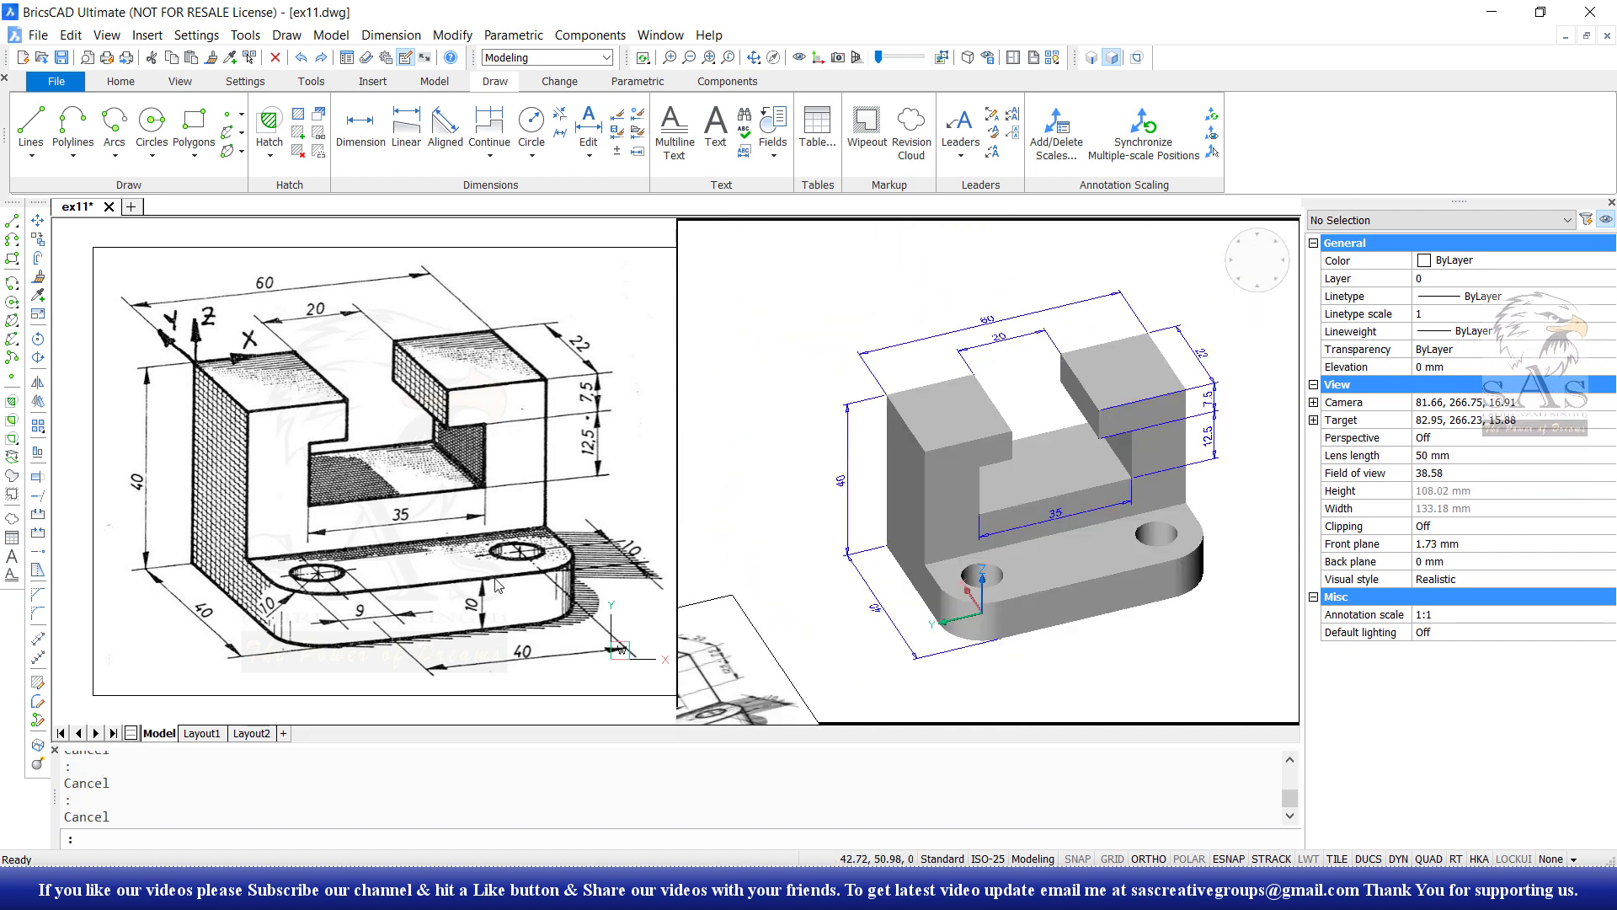
Re-align the UCS to the base plate's top face with the Face option.
text(uc)
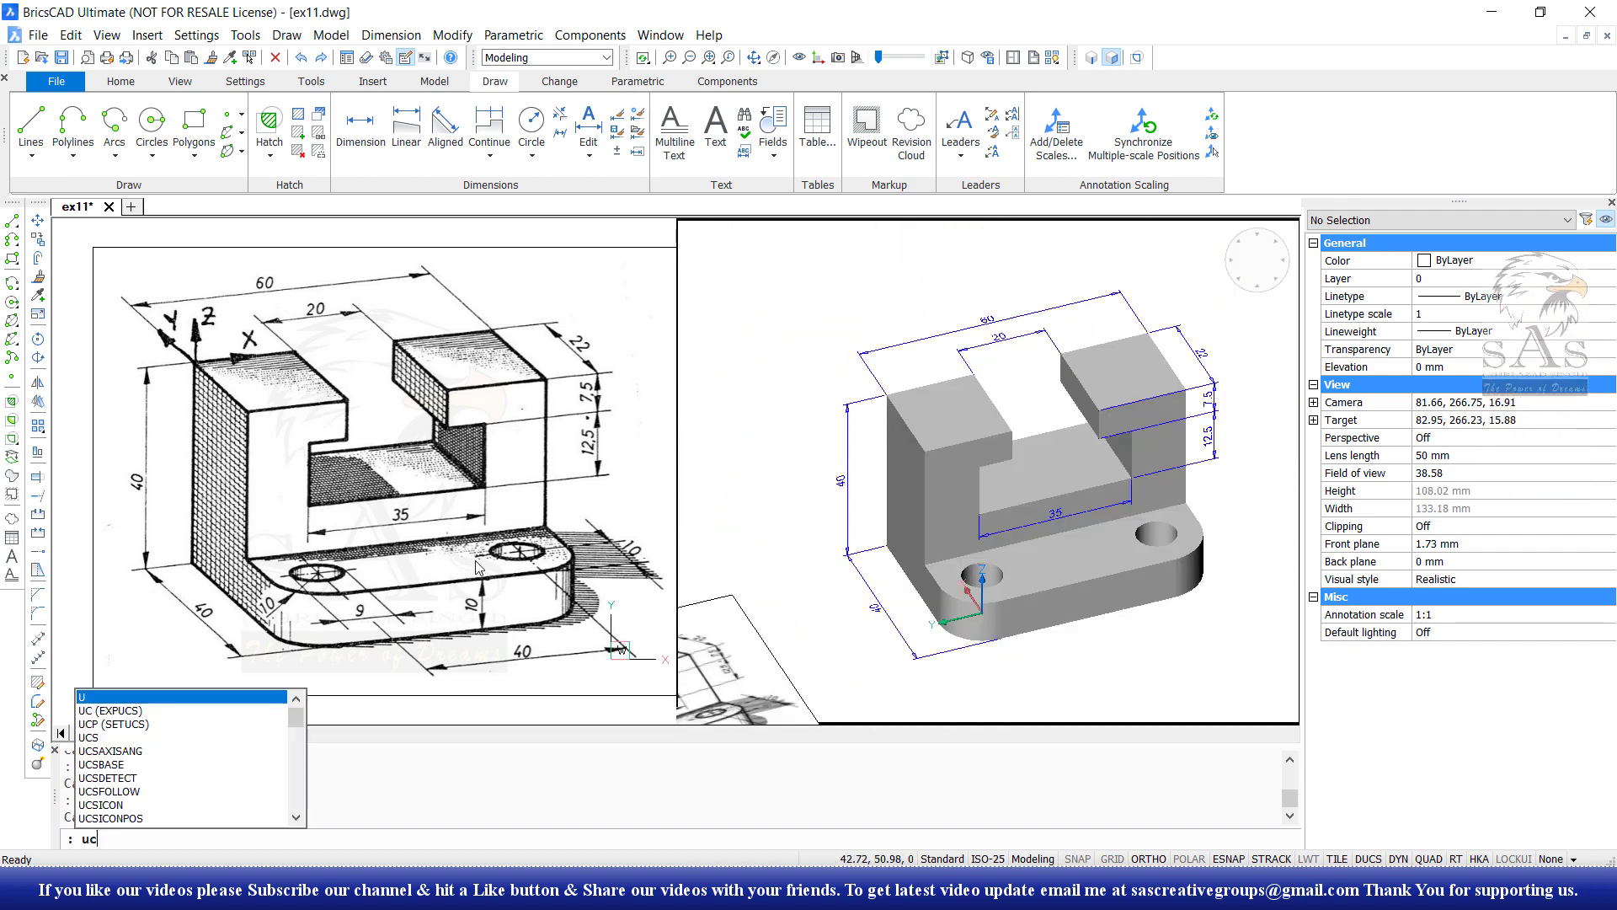
text(s)
key(Return)
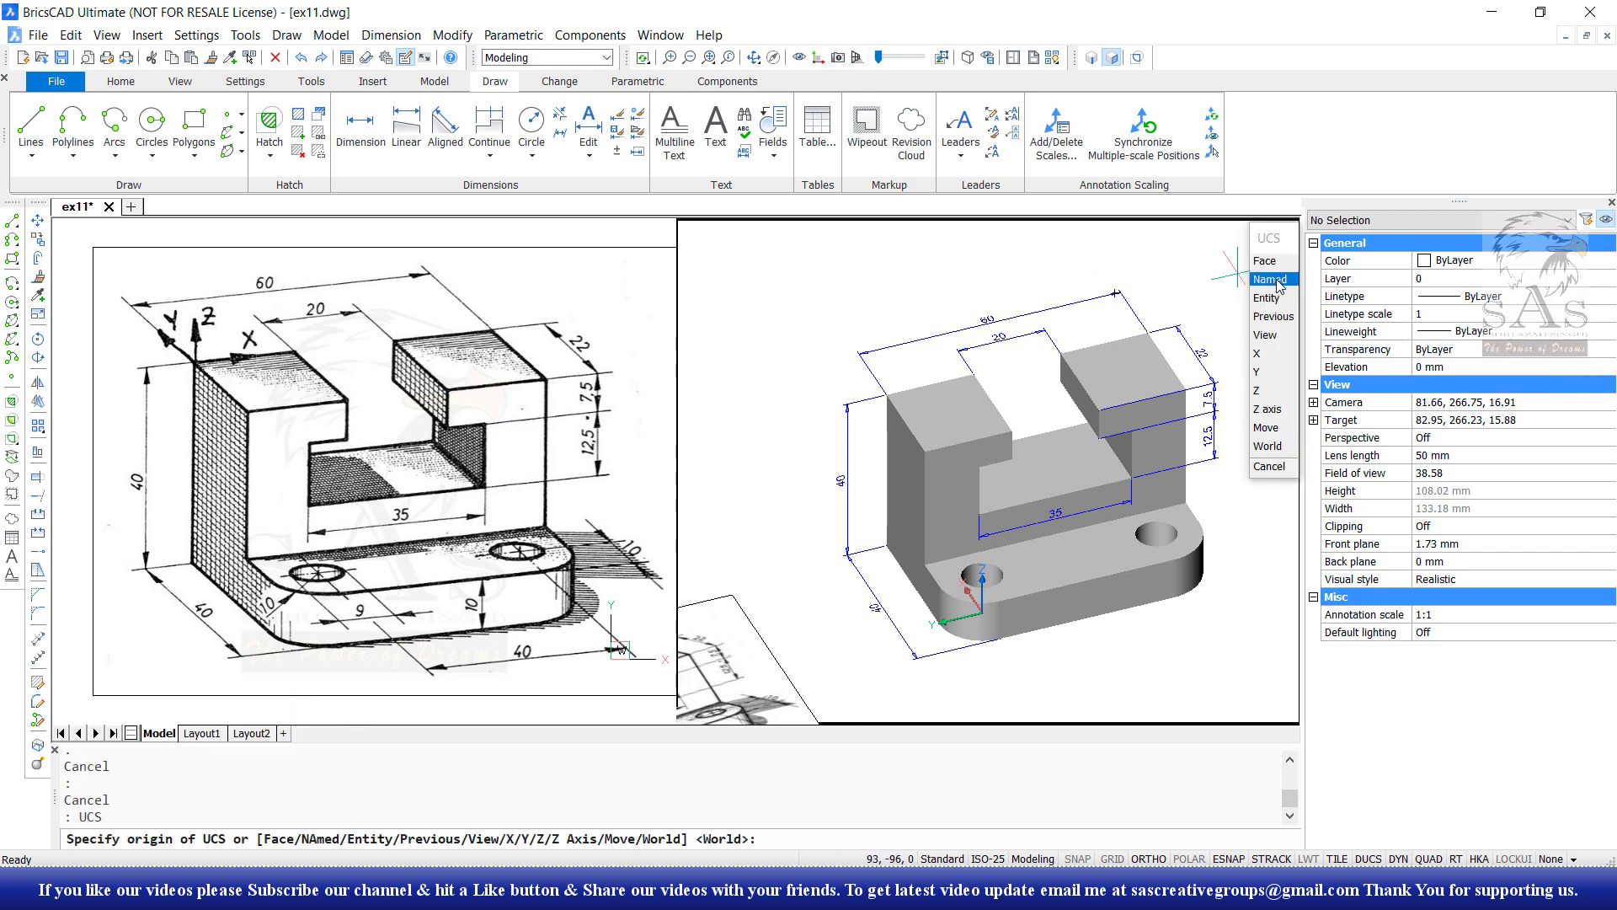
click(1265, 261)
click(1041, 558)
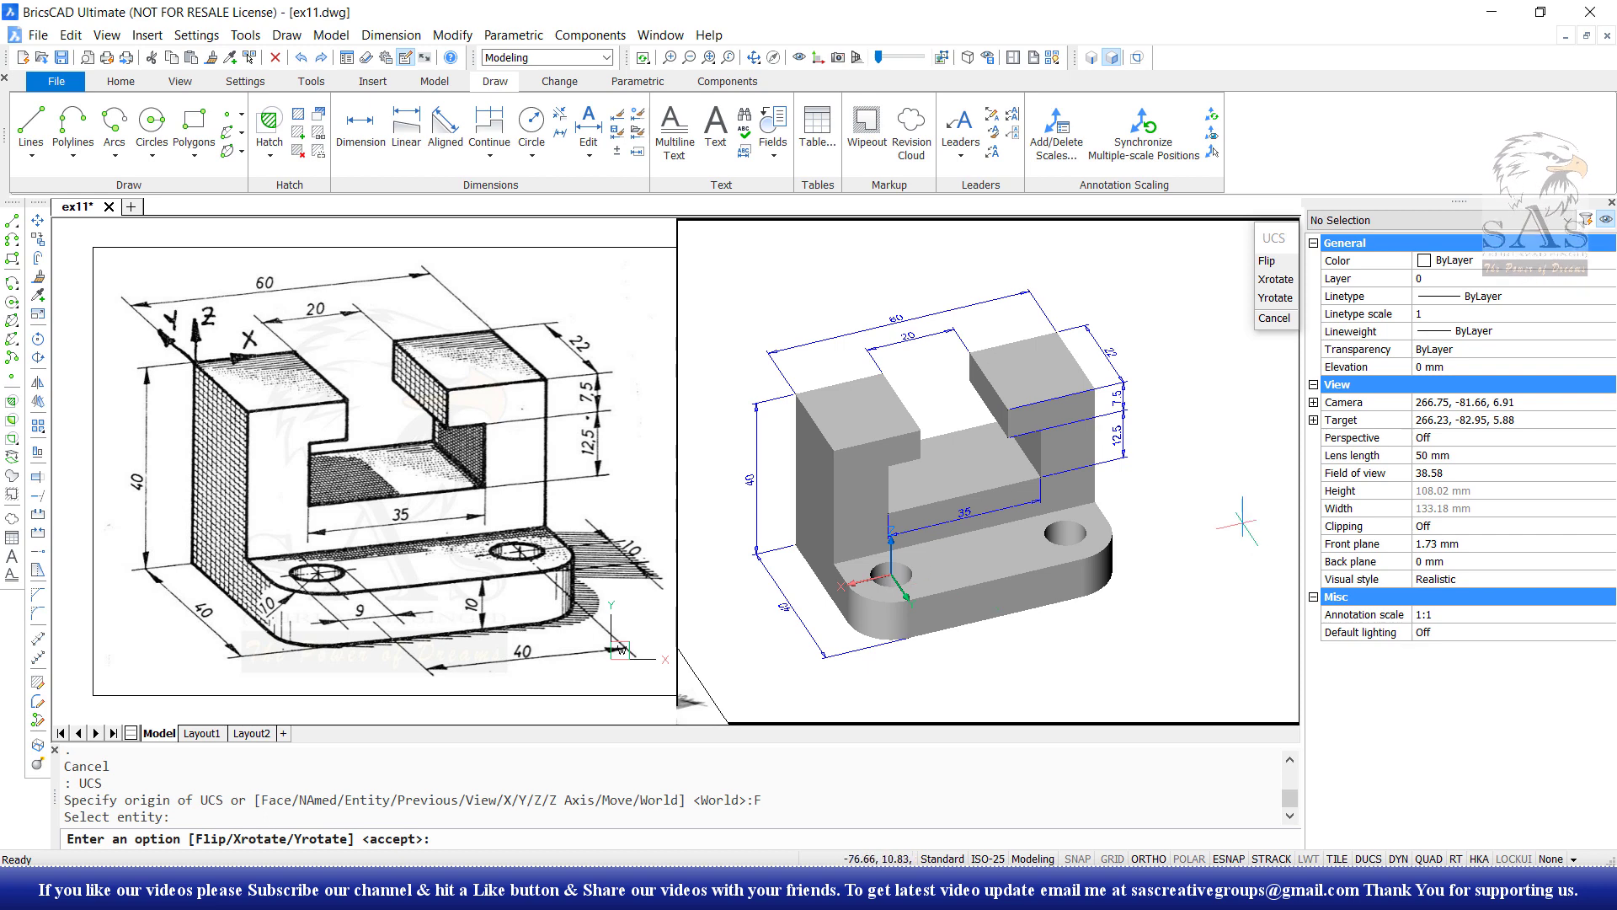
key(Return)
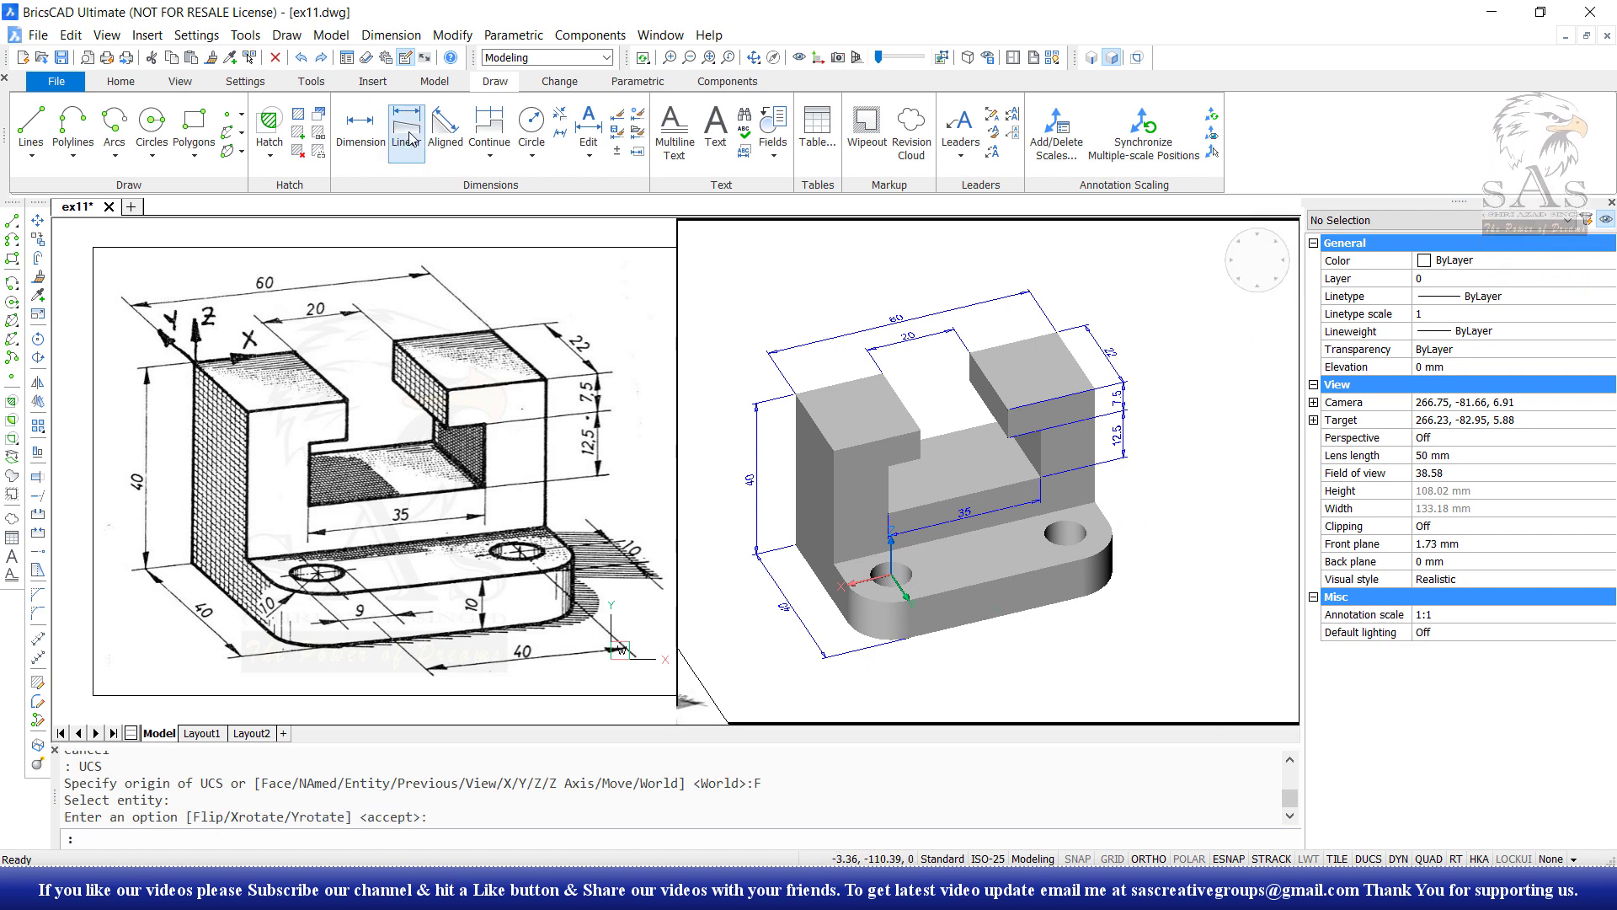
Add the 9 dimension from the front hole's quadrant to the base's outer edge.
click(406, 126)
scroll(1107, 539, up, 3)
scroll(1089, 548, down, 3)
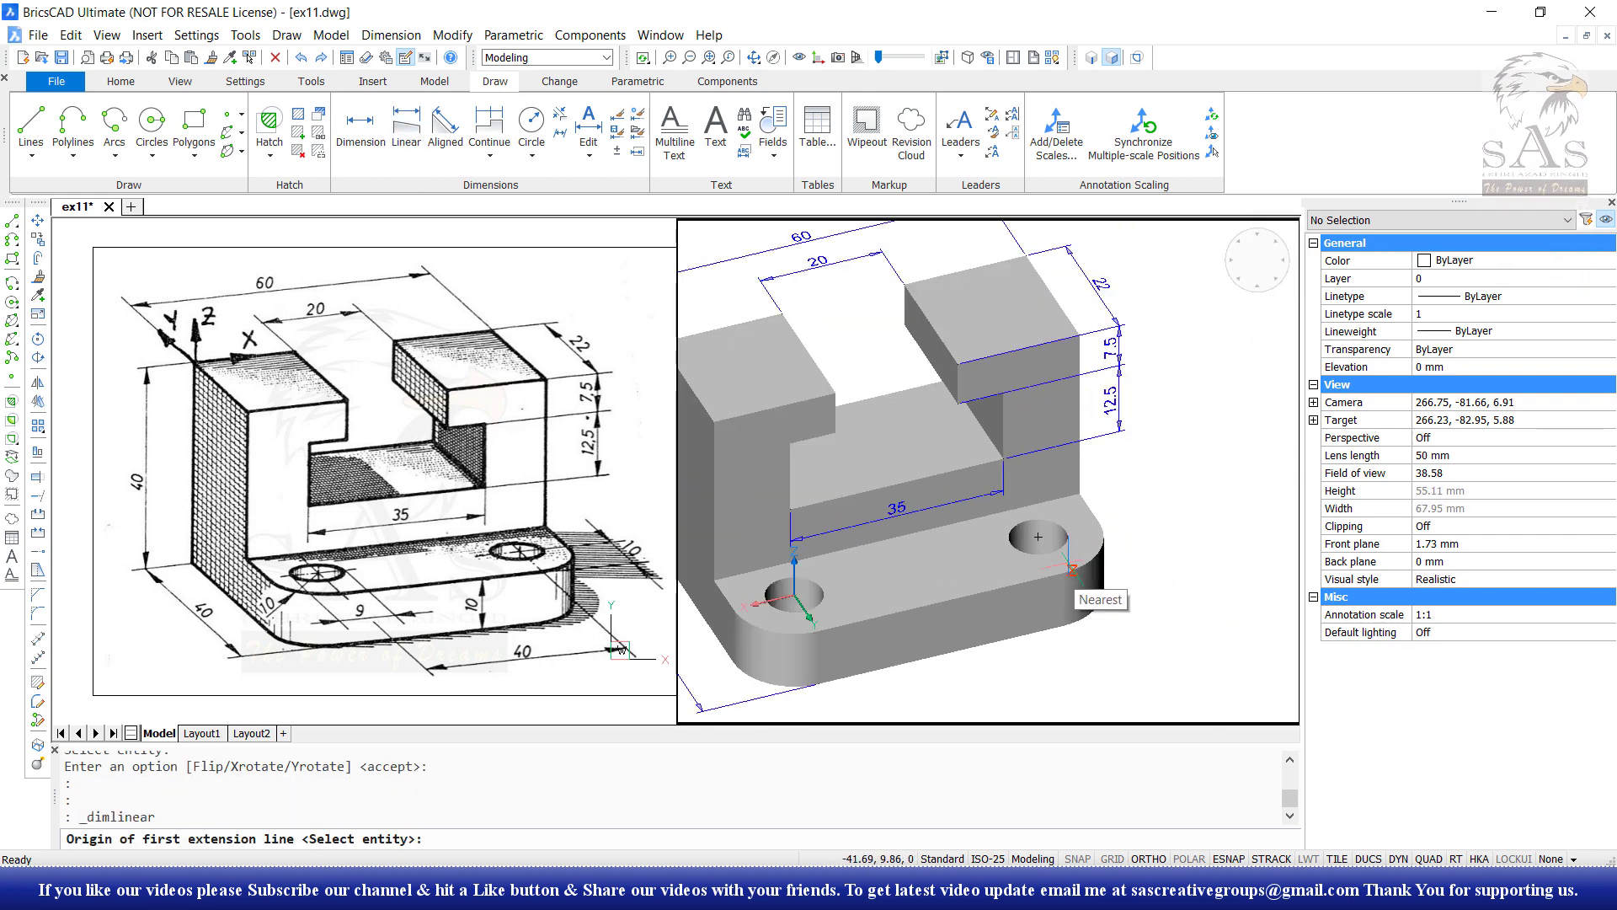
scroll(771, 508, up, 2)
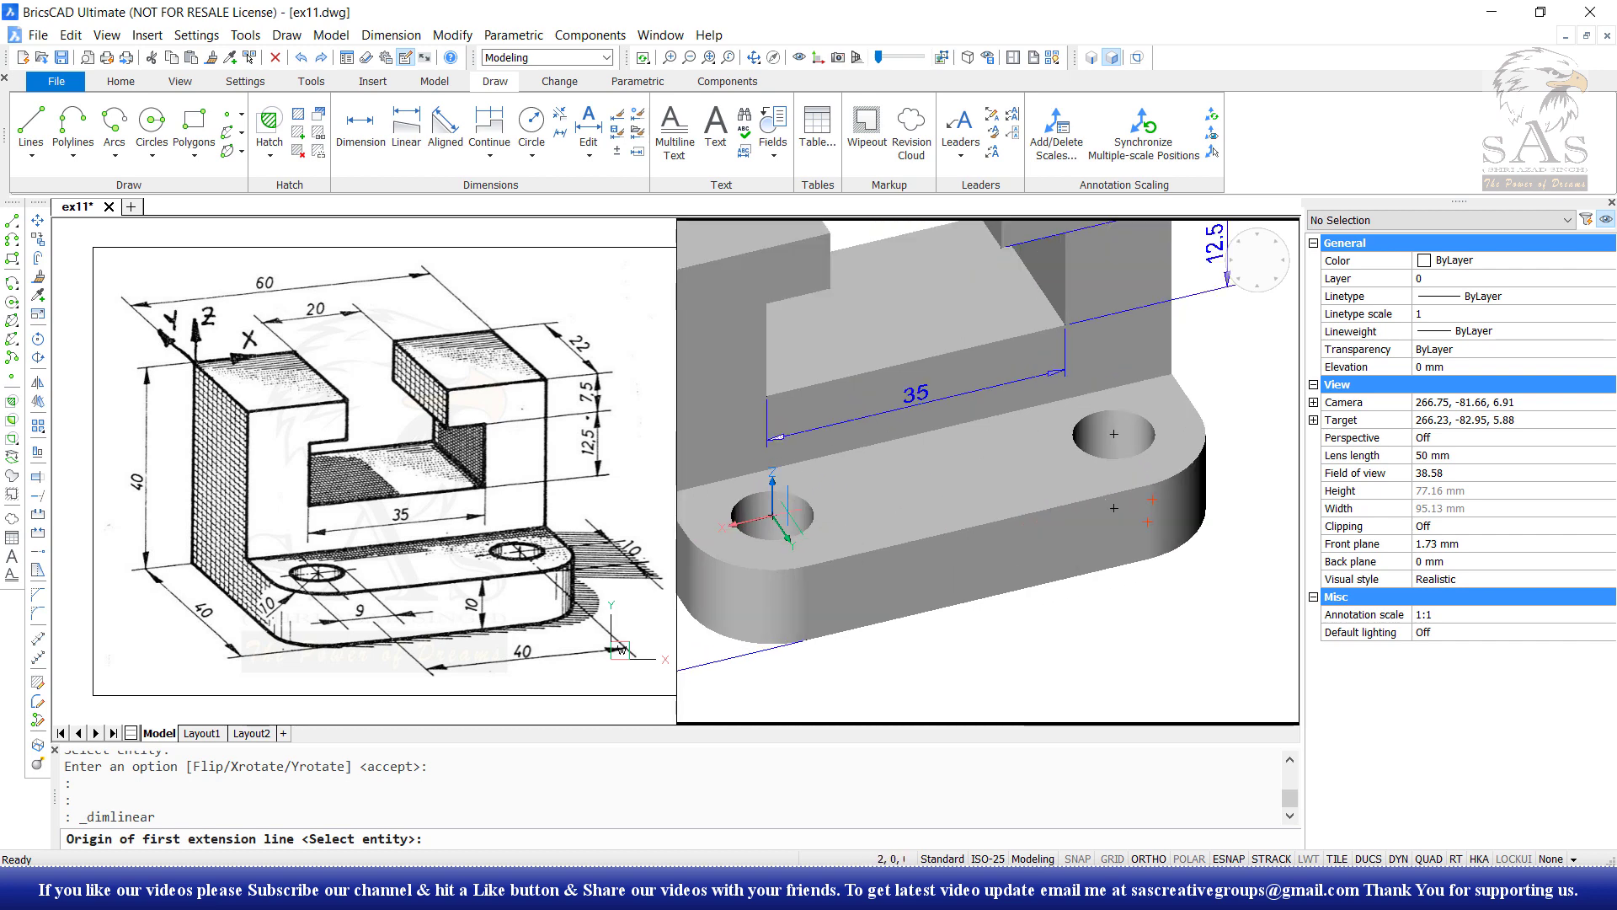
scroll(771, 508, up, 2)
scroll(990, 498, down, 2)
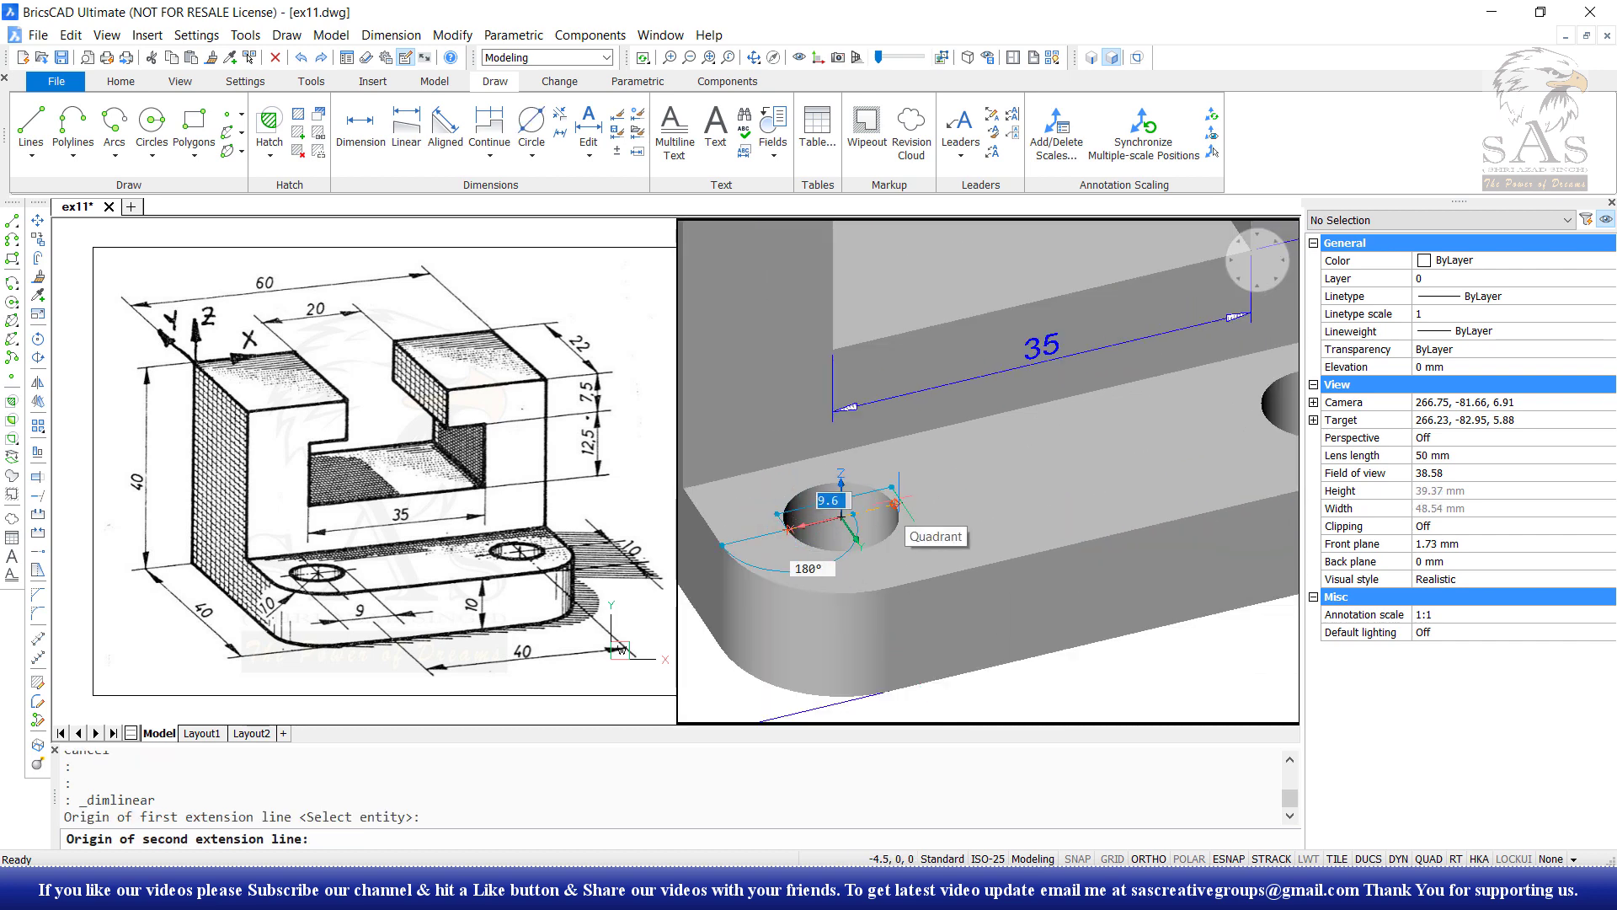
click(896, 504)
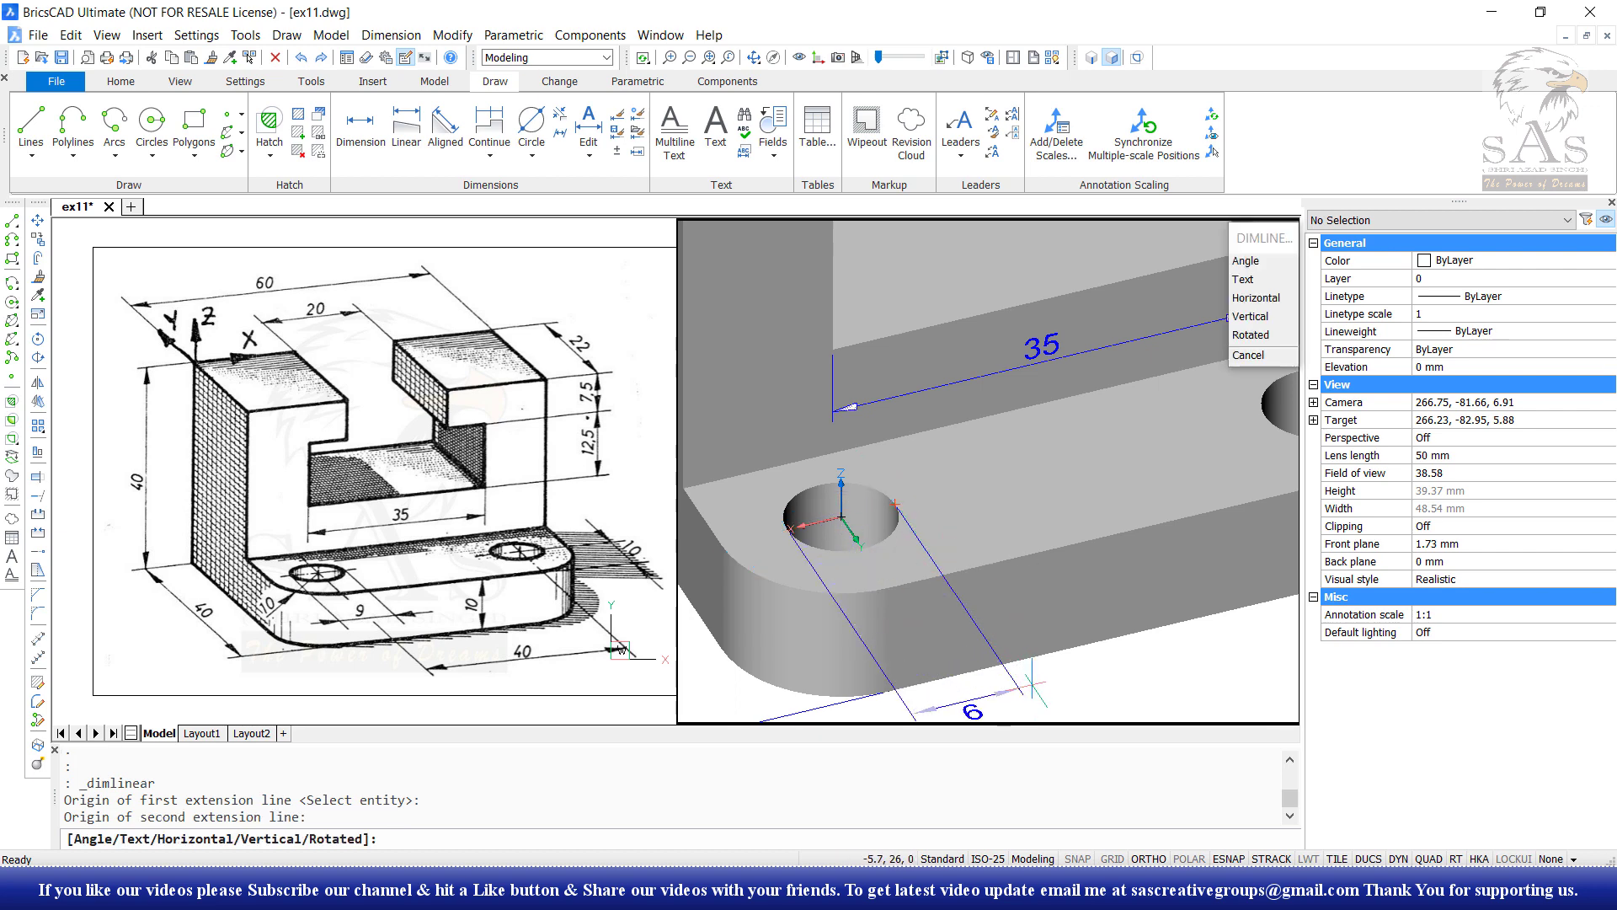
click(1036, 687)
middle_drag(1037, 686, 962, 505)
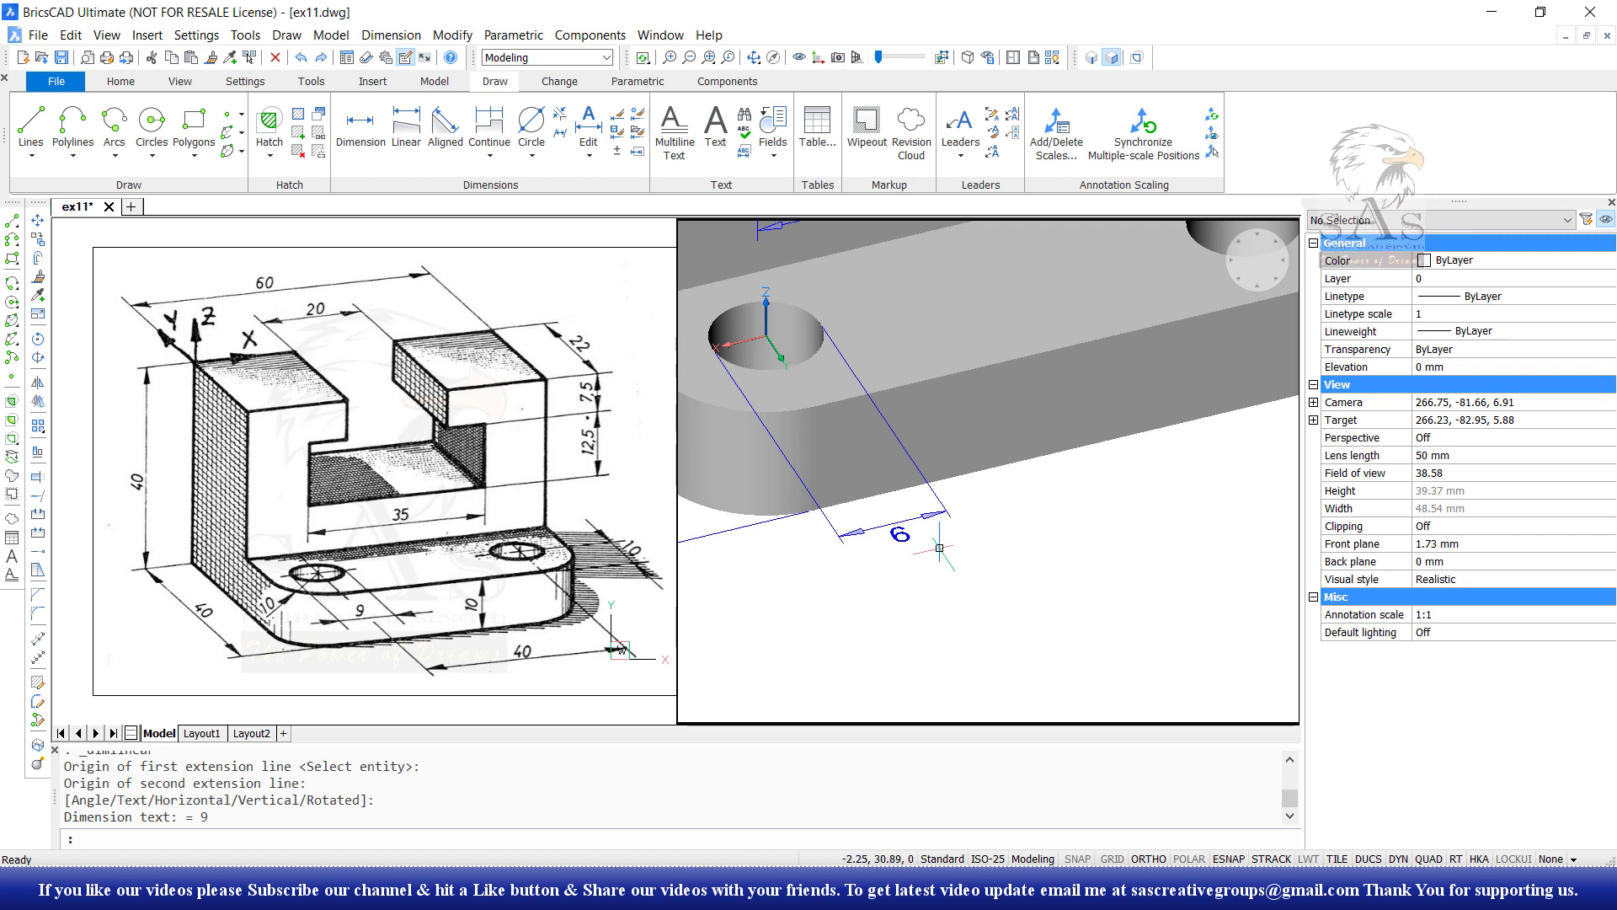
mouse_move(895, 528)
click(905, 516)
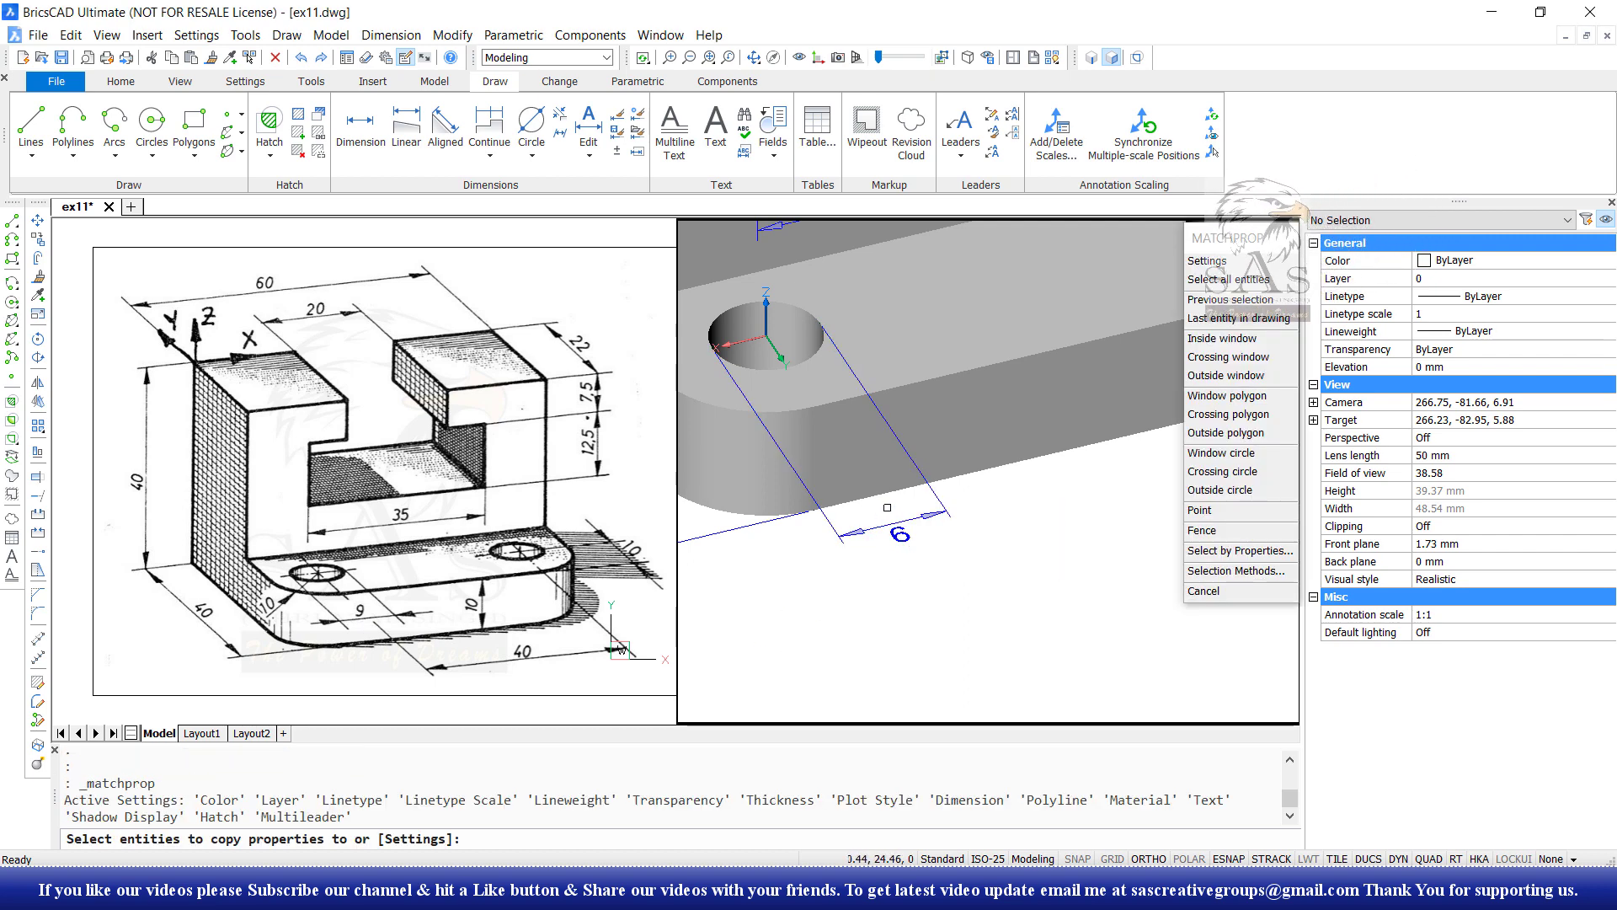
key(Escape)
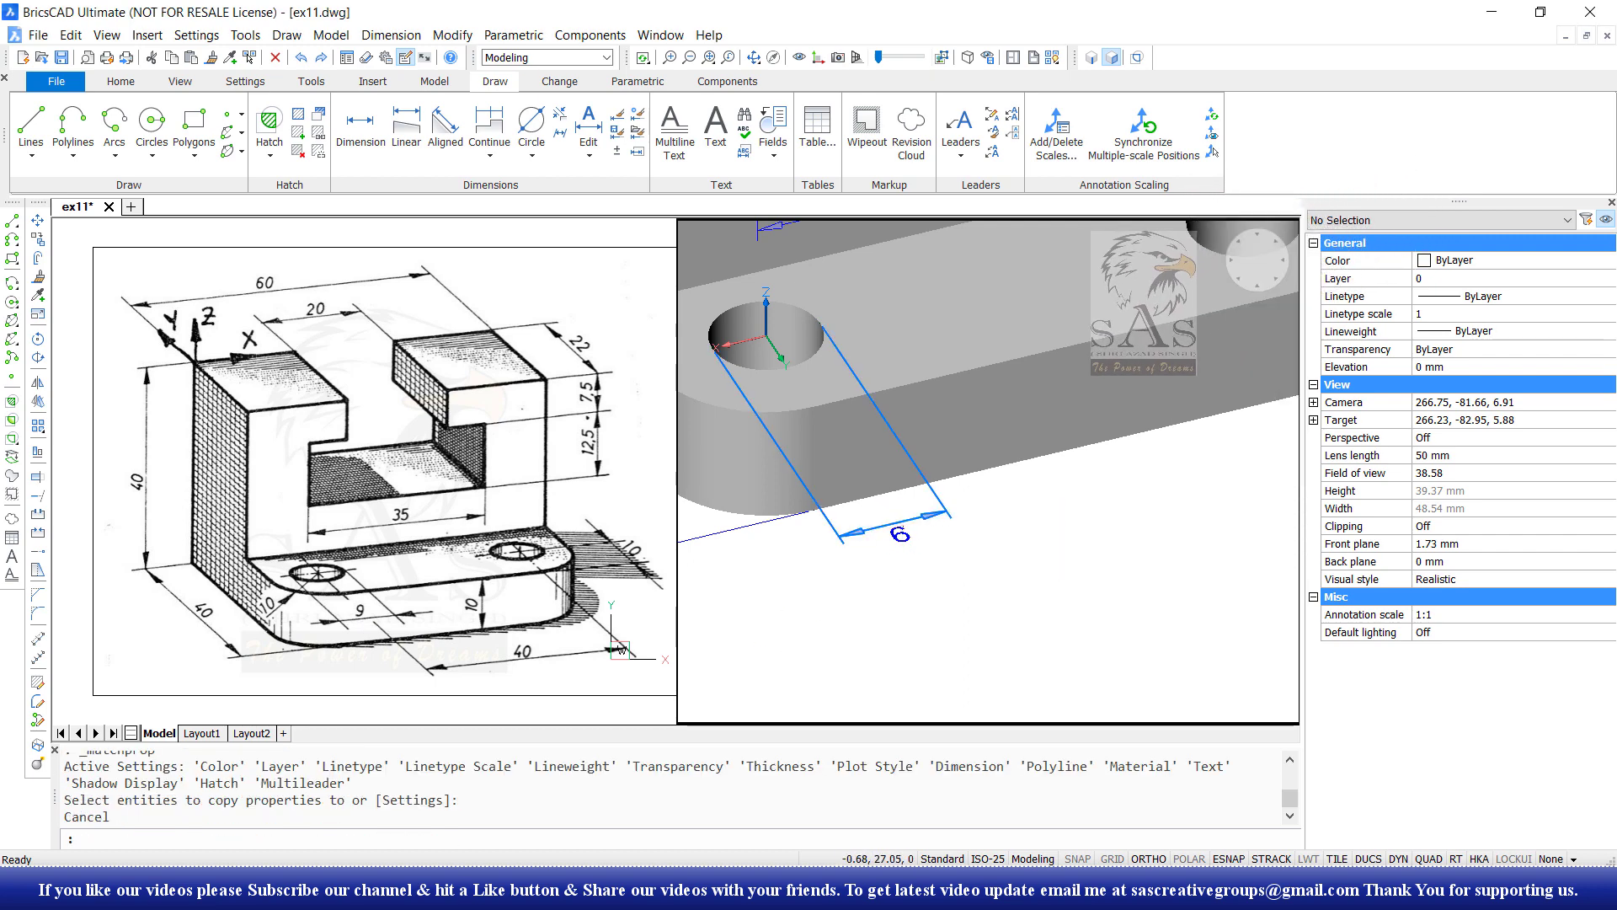
Set the 9 dimension's vertical text position to Below and flip its text view direction.
click(898, 531)
scroll(1470, 683, down, 5)
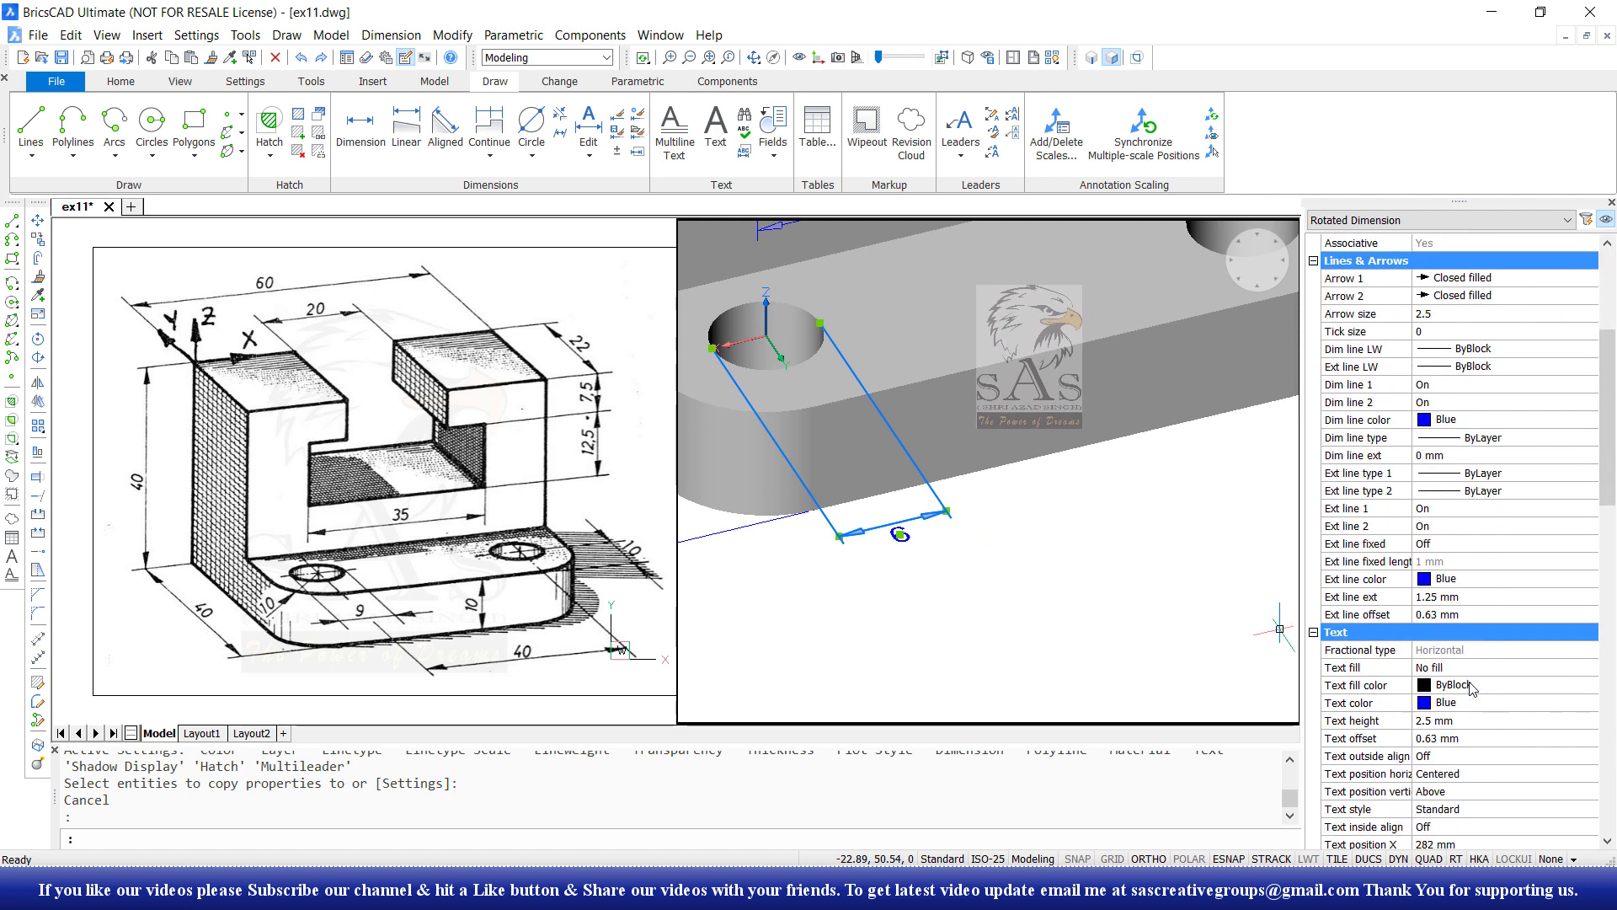
scroll(1470, 682, down, 4)
click(1456, 581)
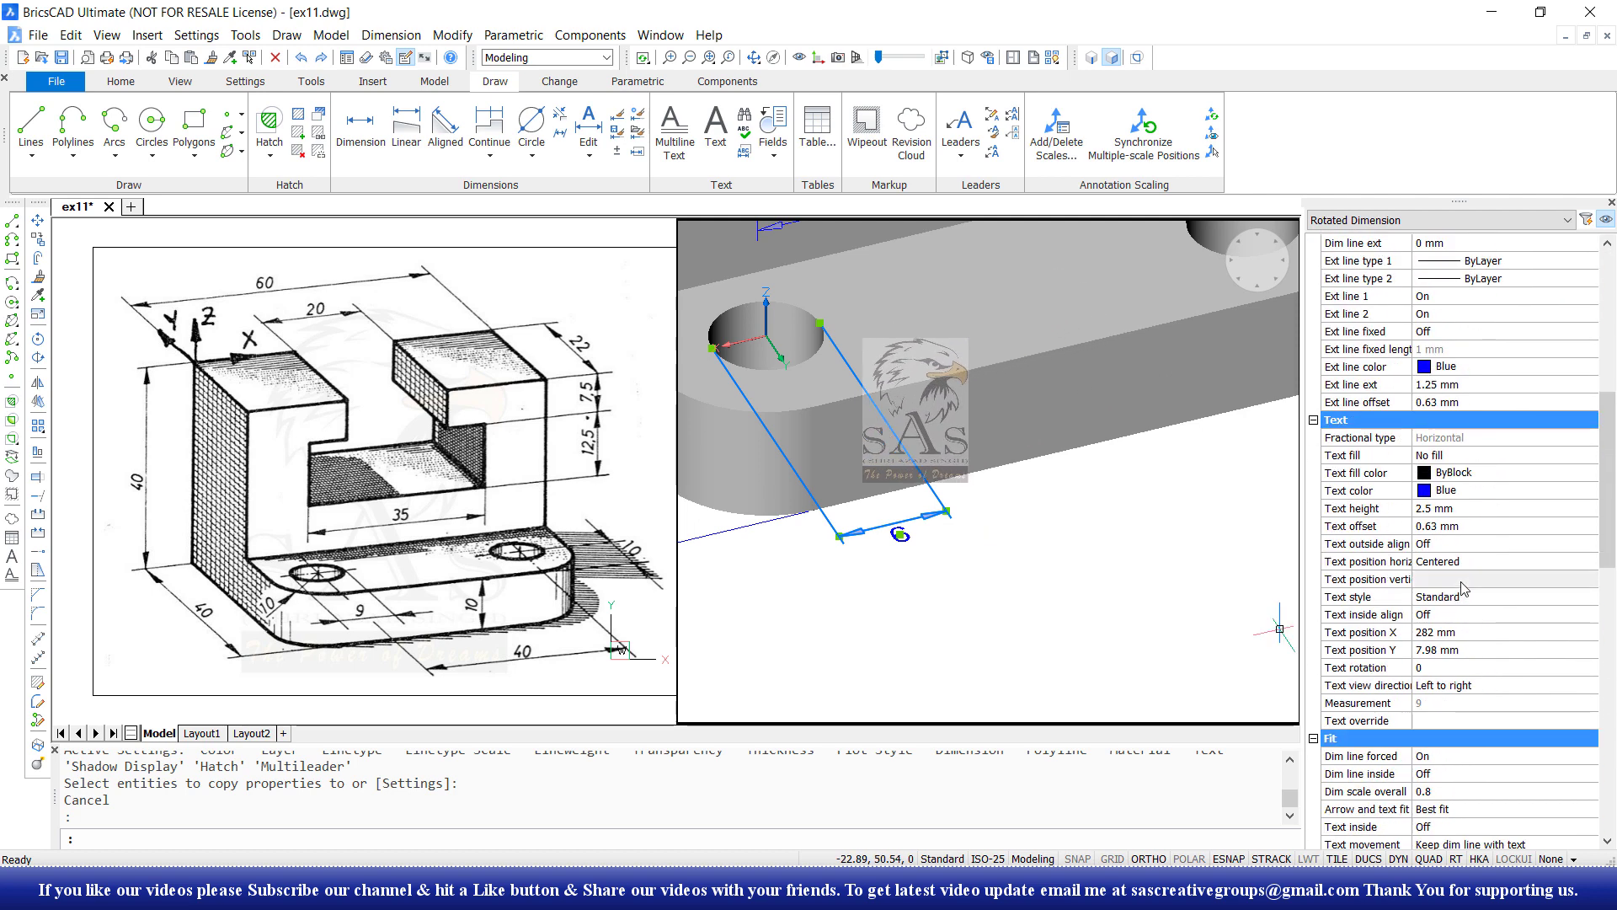
click(1457, 581)
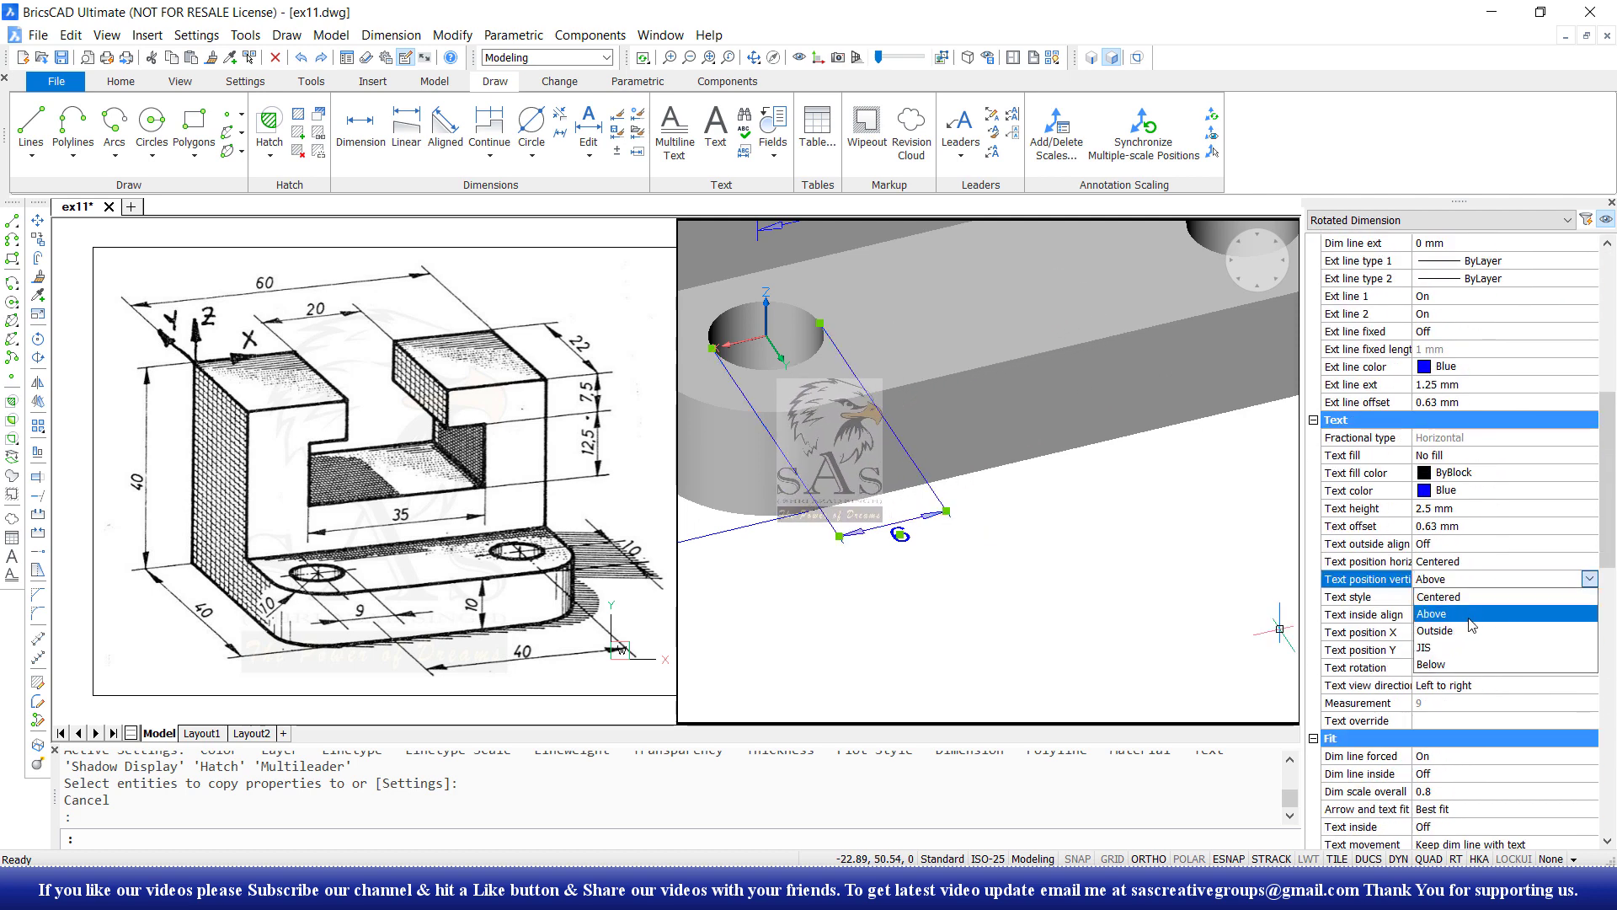
click(1464, 666)
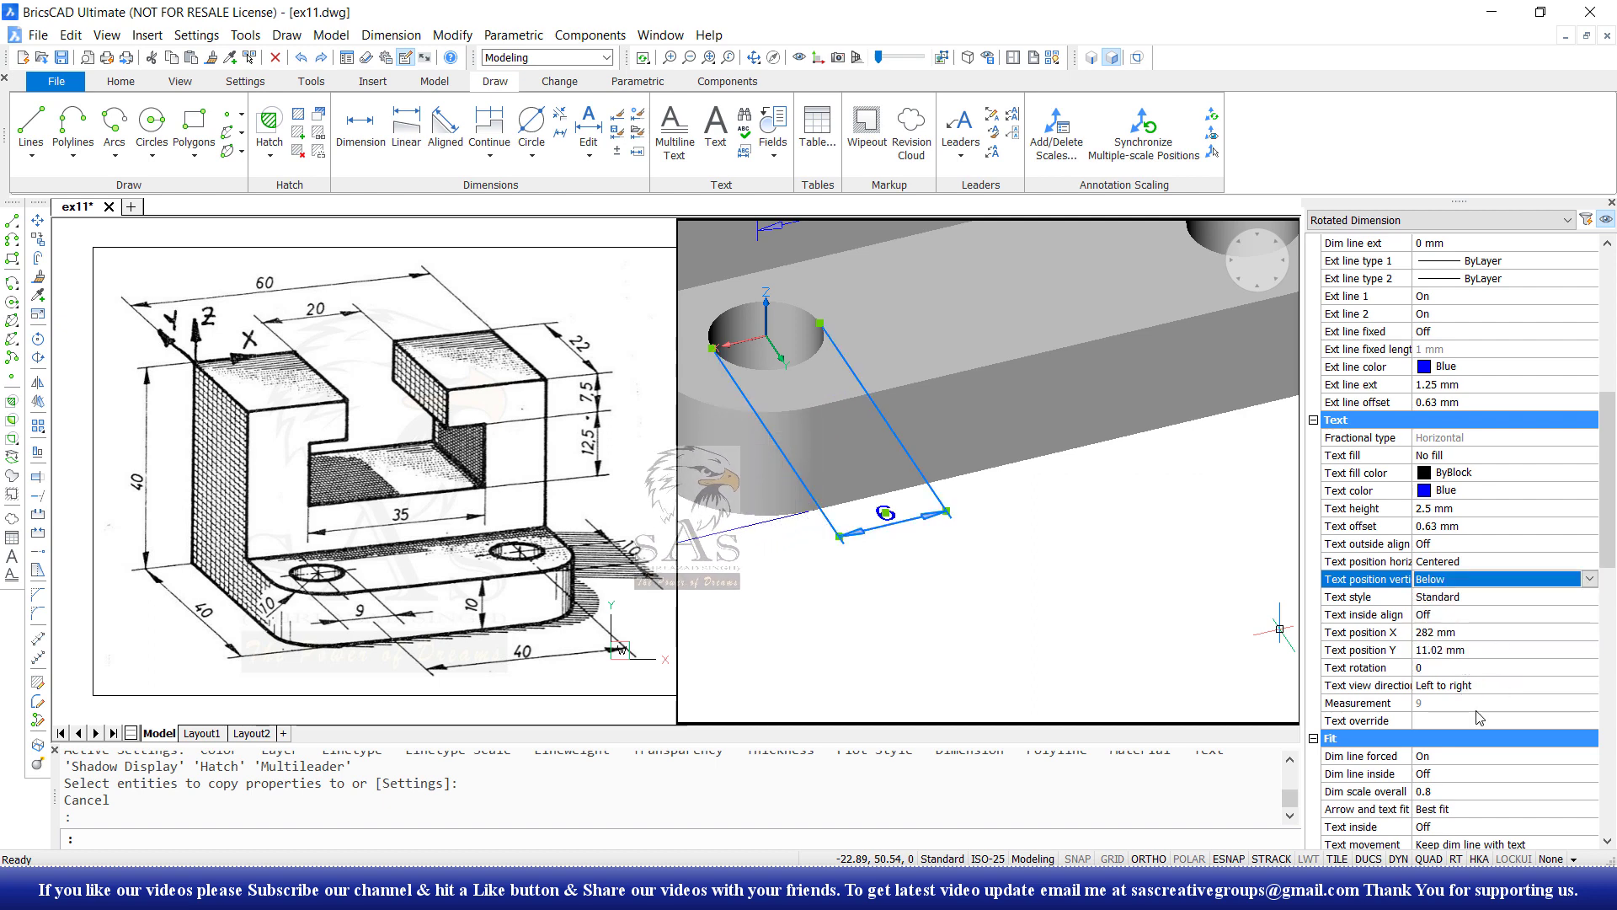
click(1487, 687)
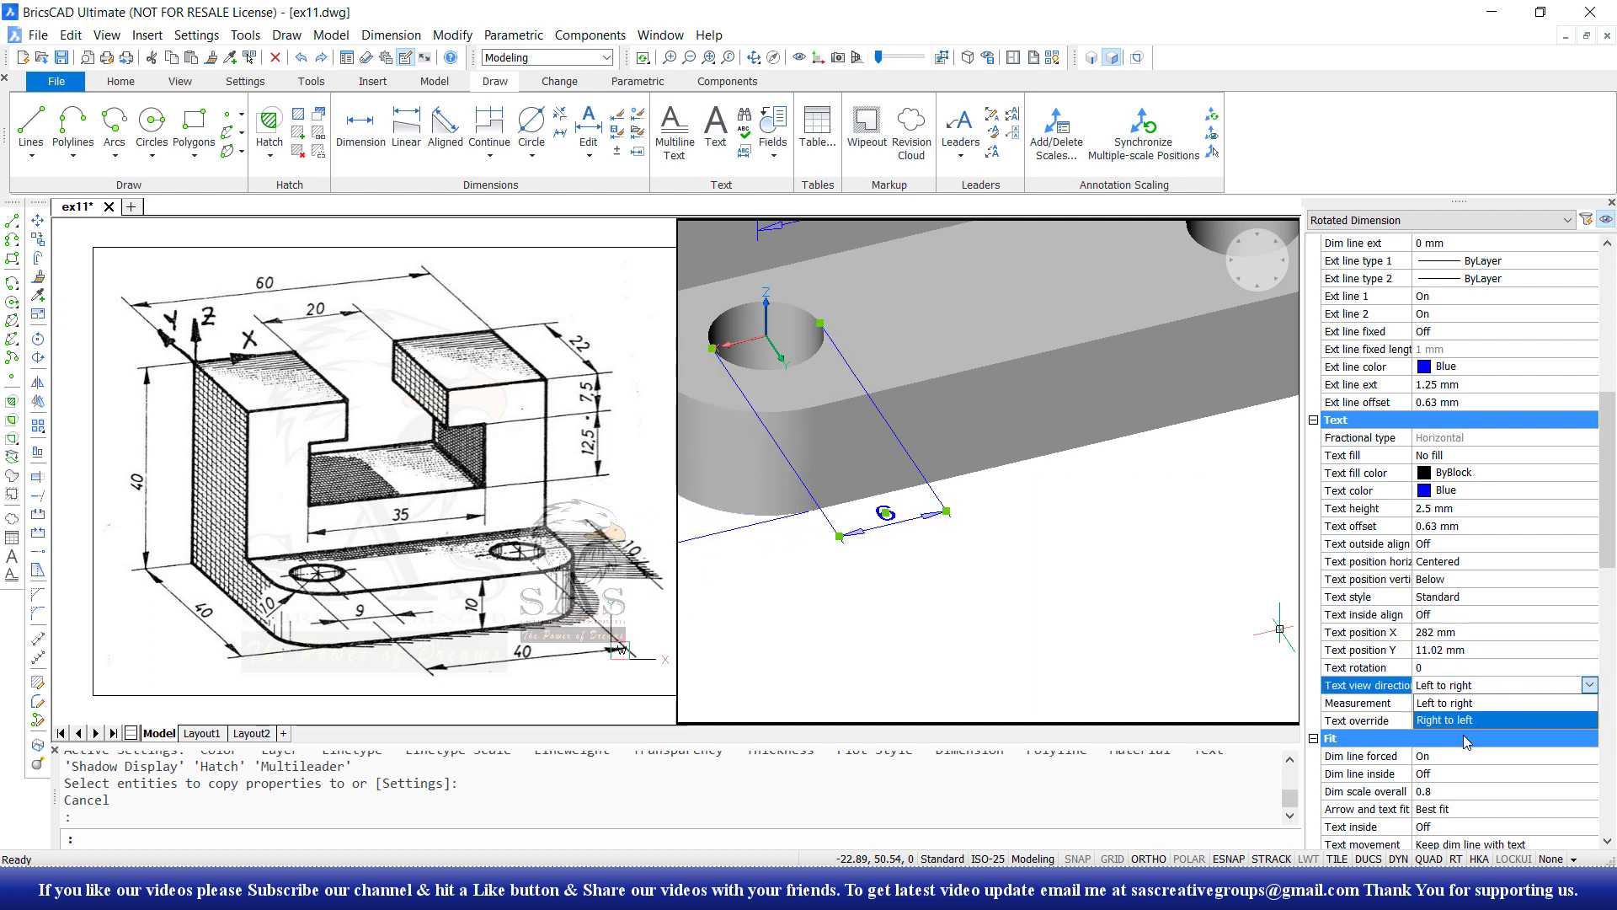
click(1476, 728)
key(Escape)
scroll(1066, 545, down, 5)
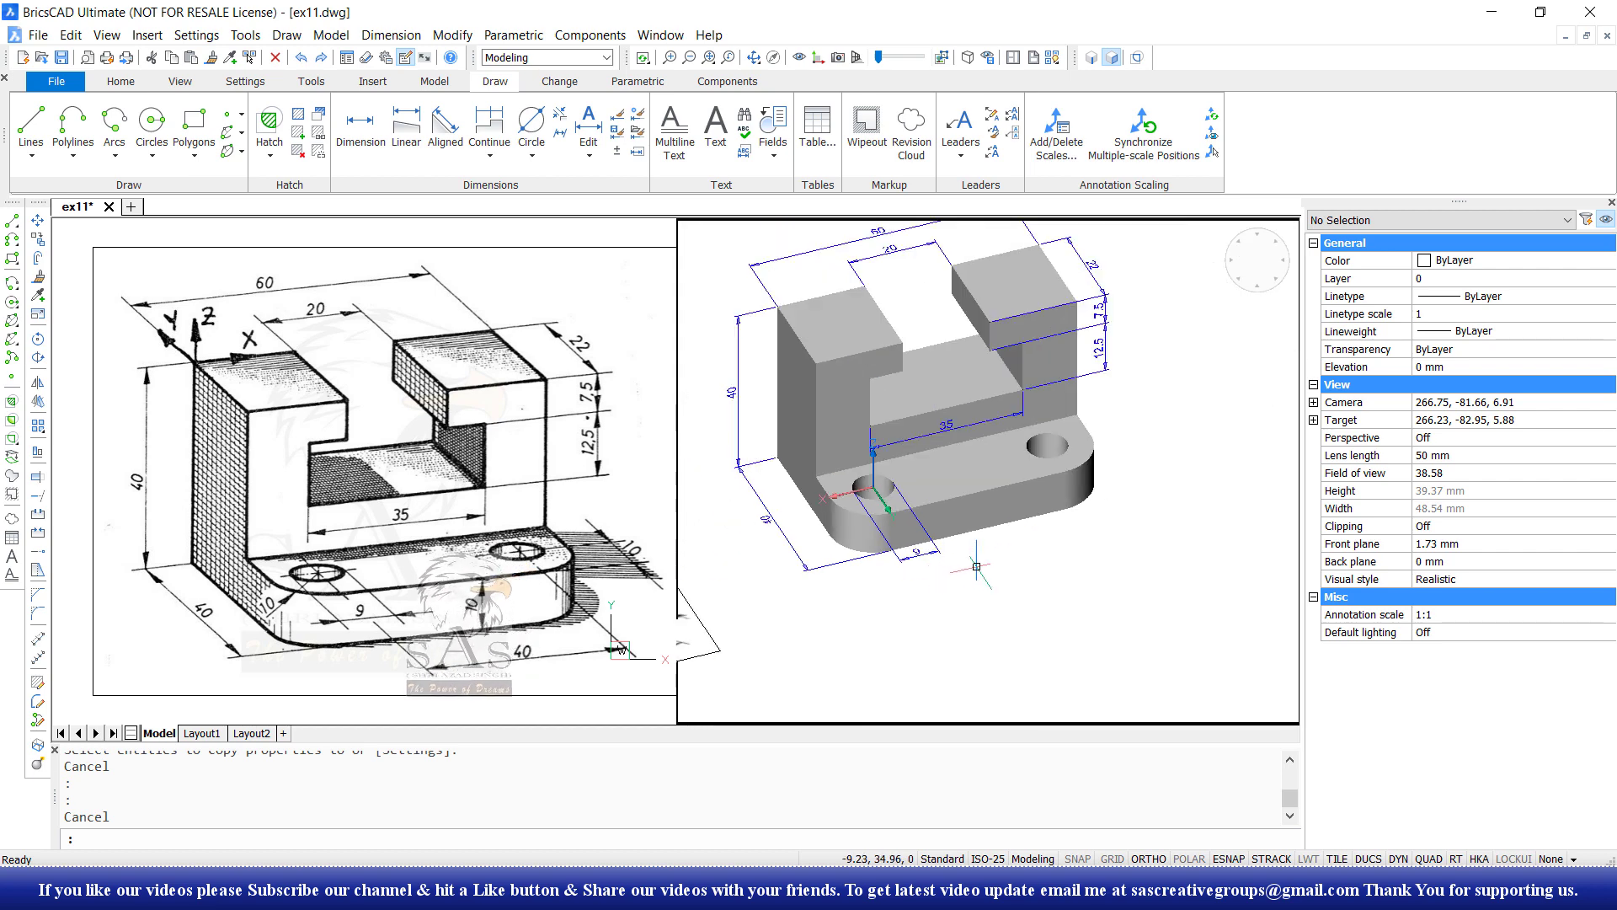
scroll(1065, 544, up, 2)
Add a 40 linear dimension between the two hole centres, in front of the base.
click(406, 126)
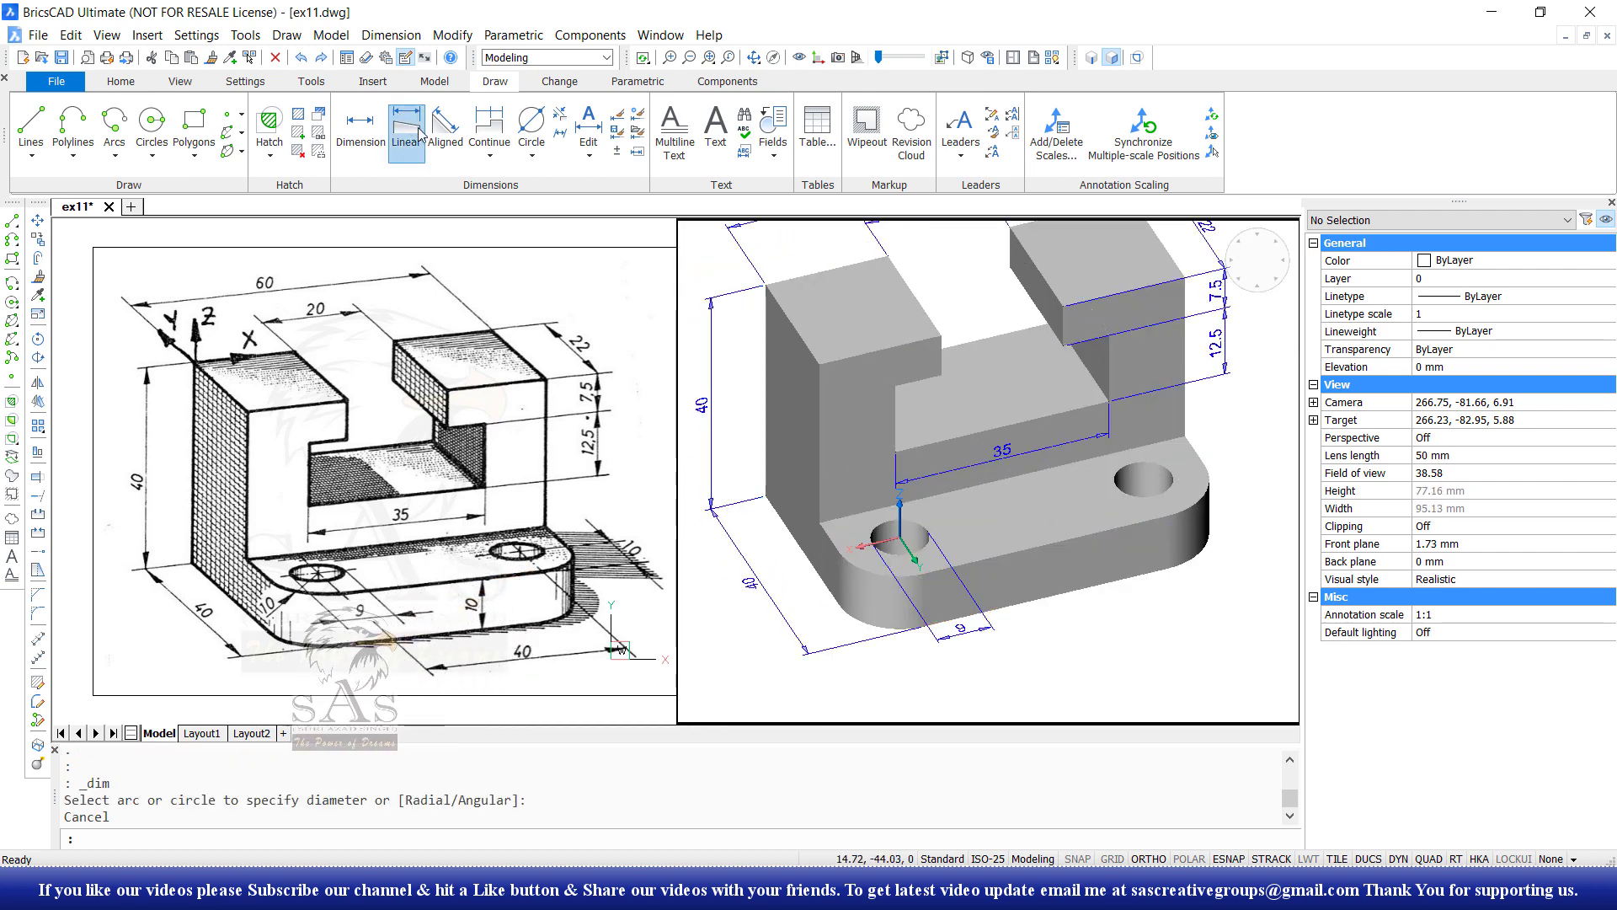
click(900, 536)
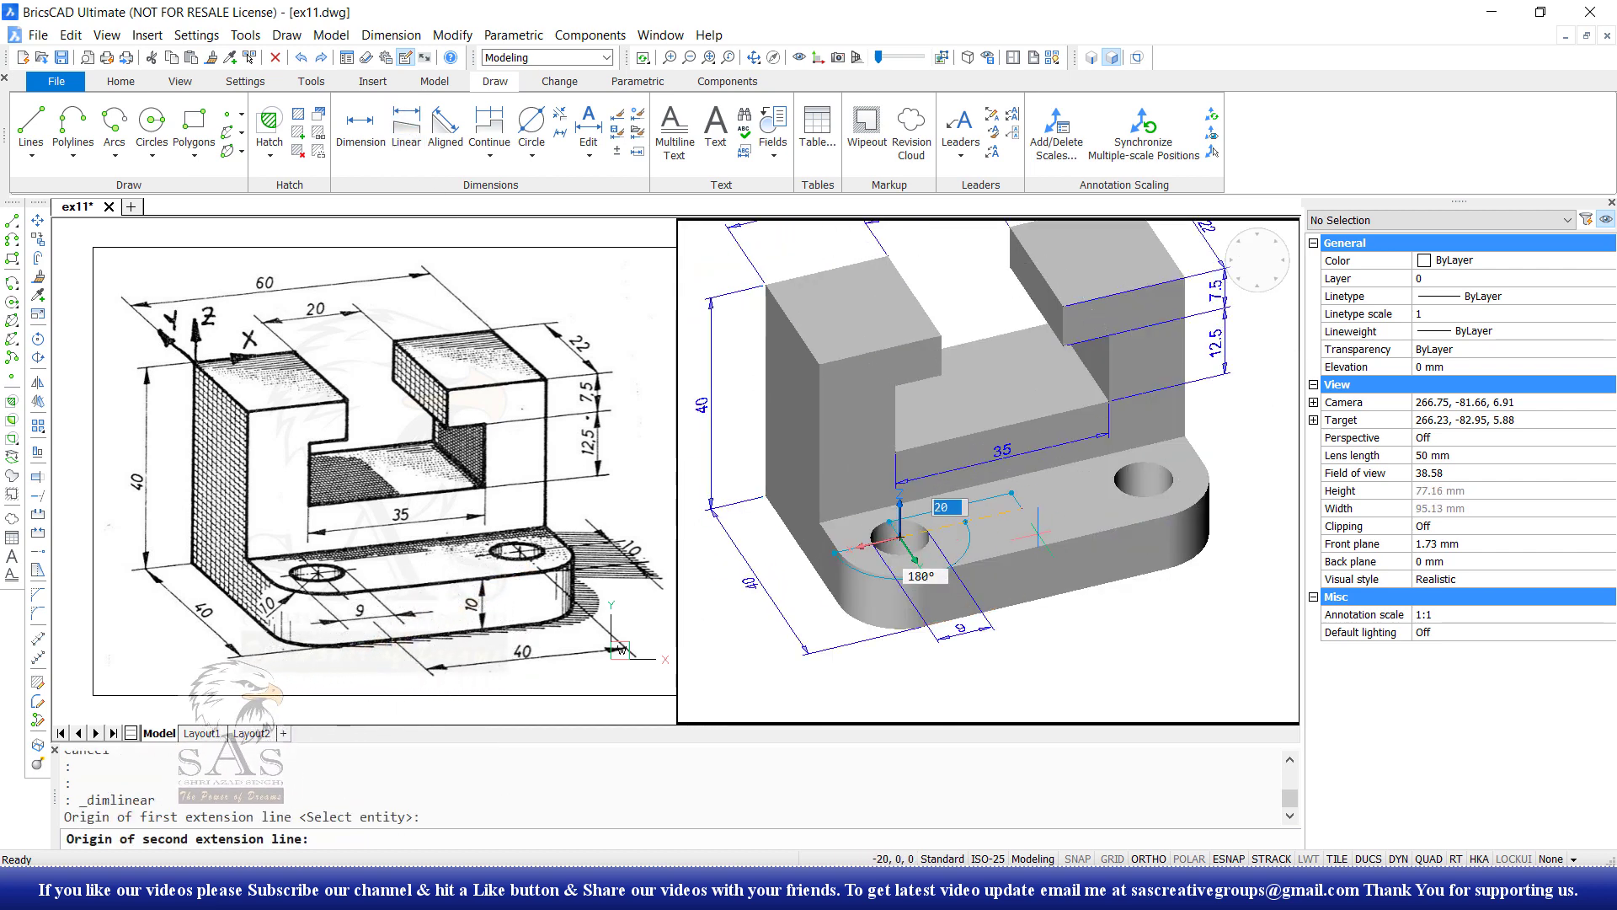
click(1146, 482)
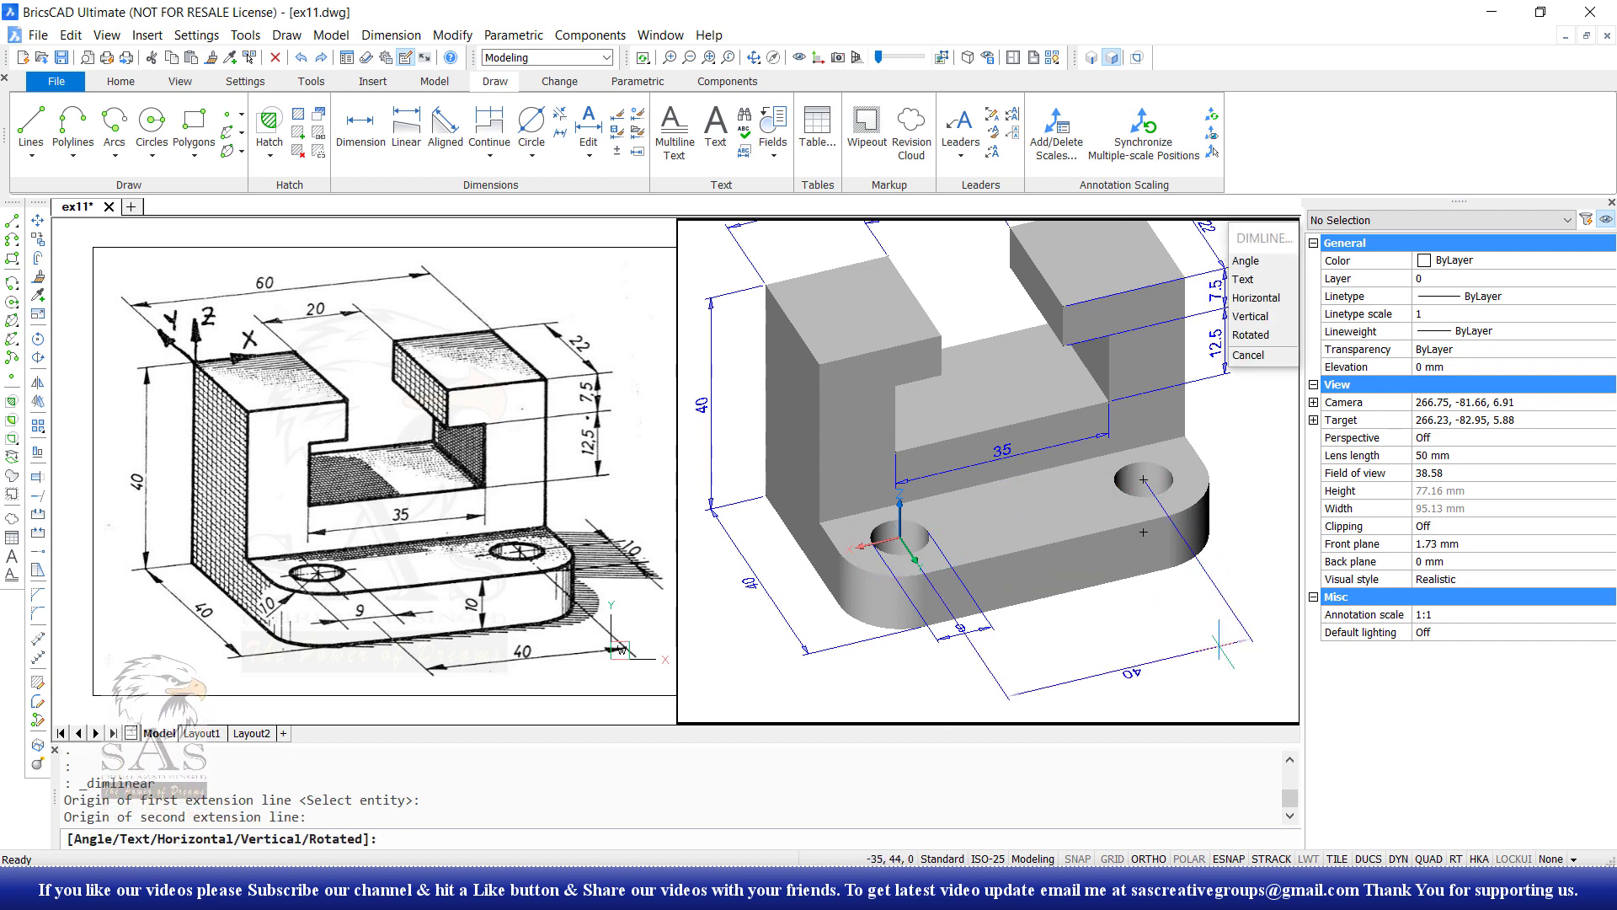
click(1171, 634)
key(Escape)
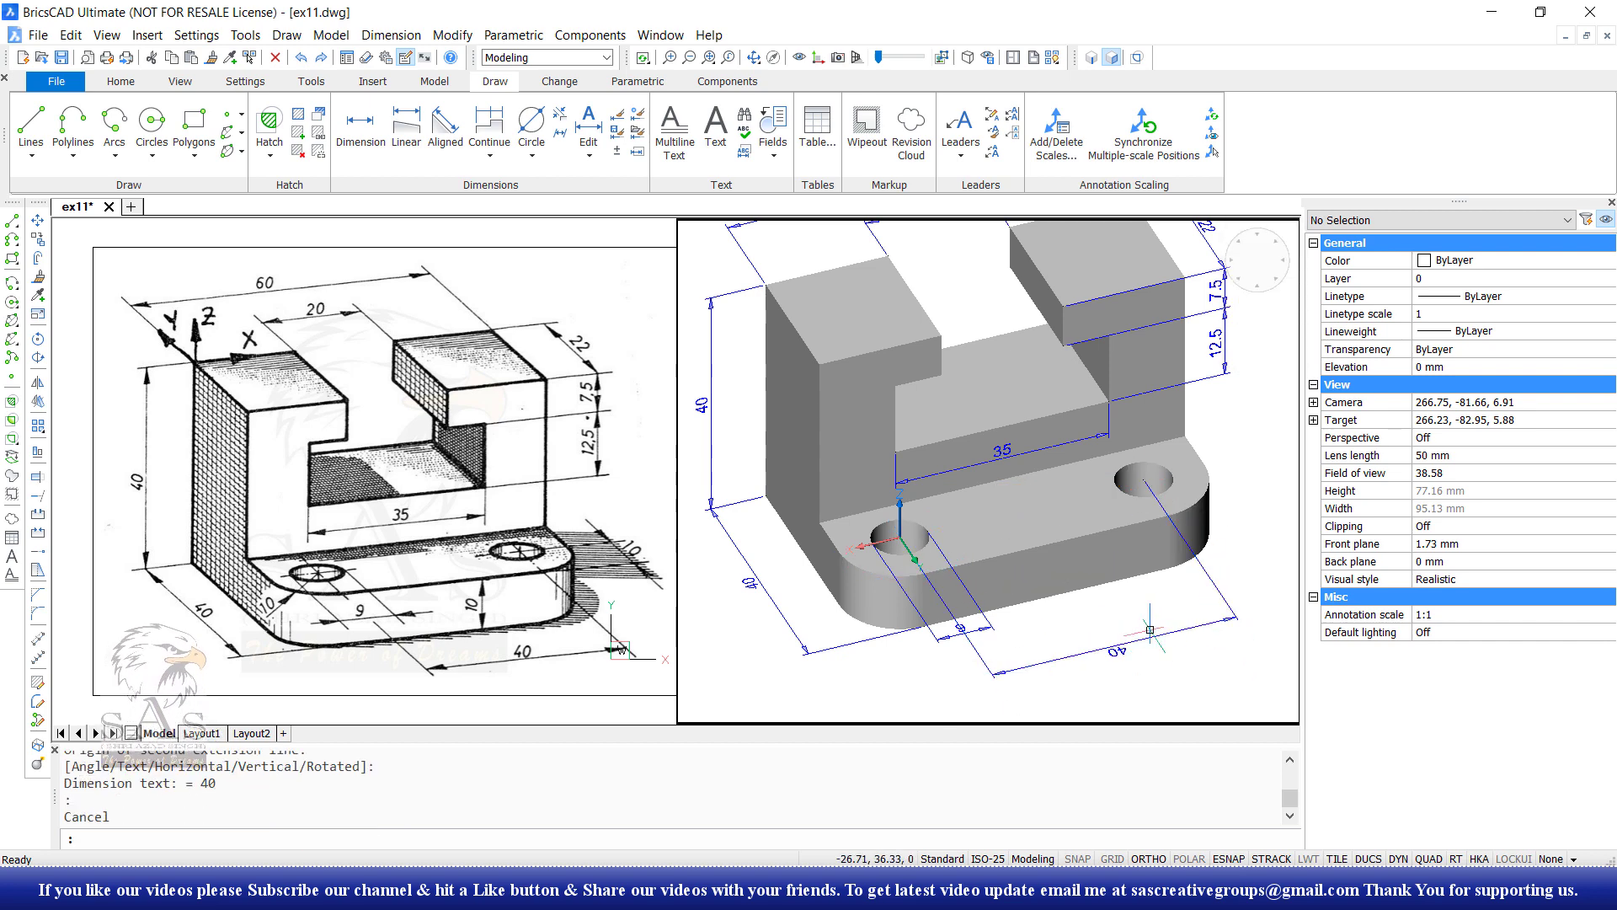
Set the 40 dimension's text position to Below and text view direction to Right to left.
click(1097, 668)
click(1215, 690)
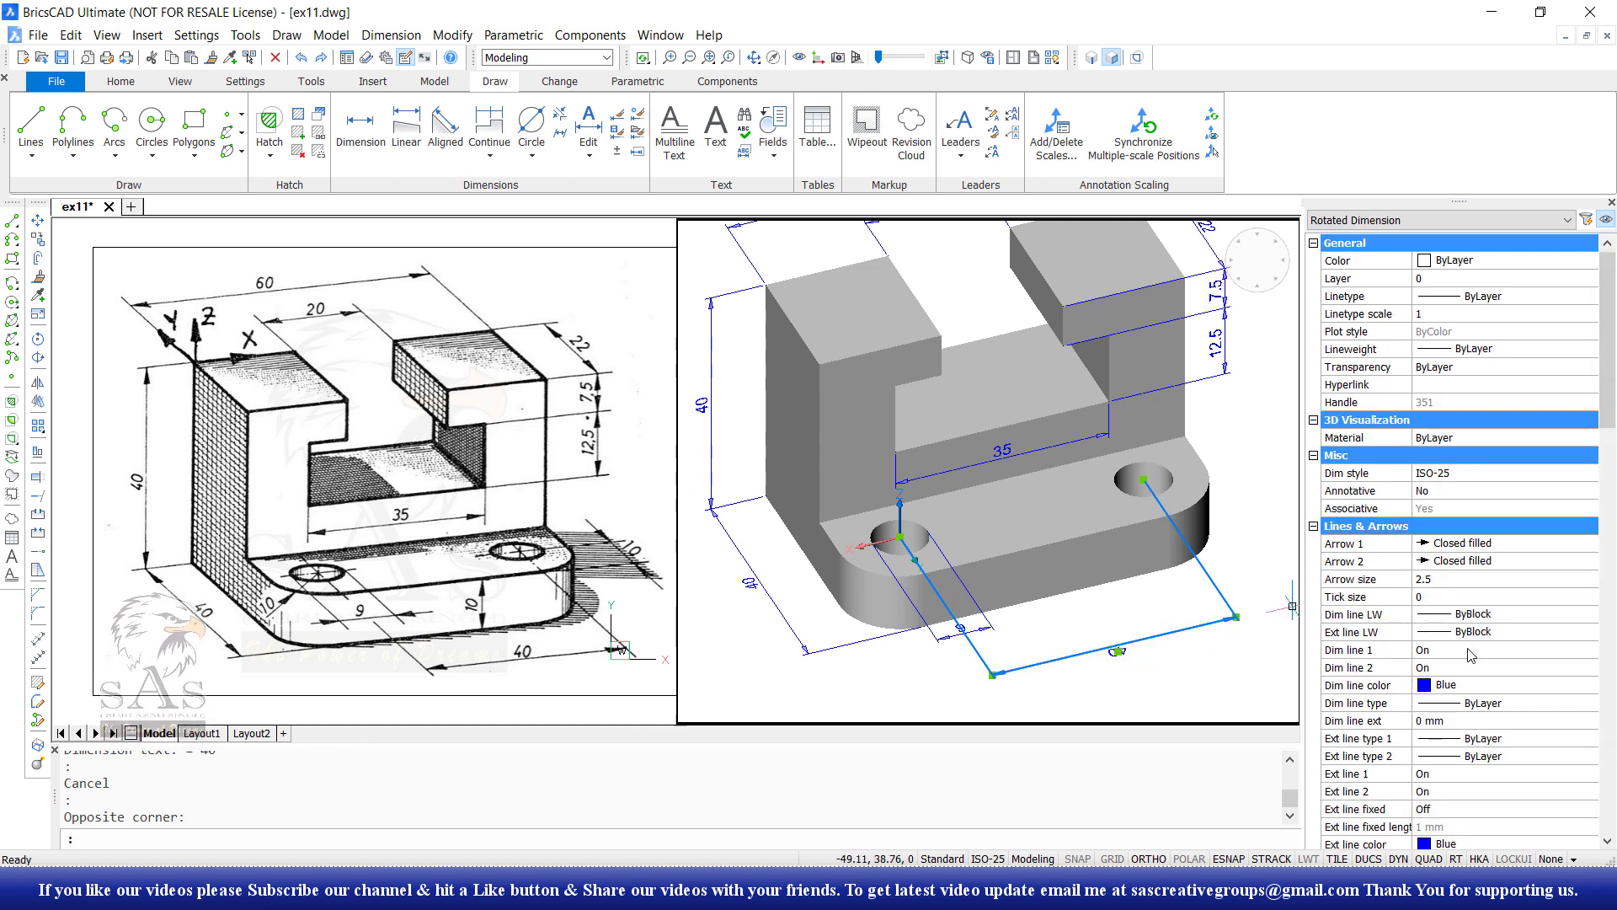
scroll(1470, 655, down, 4)
scroll(1443, 686, down, 4)
scroll(1453, 638, down, 1)
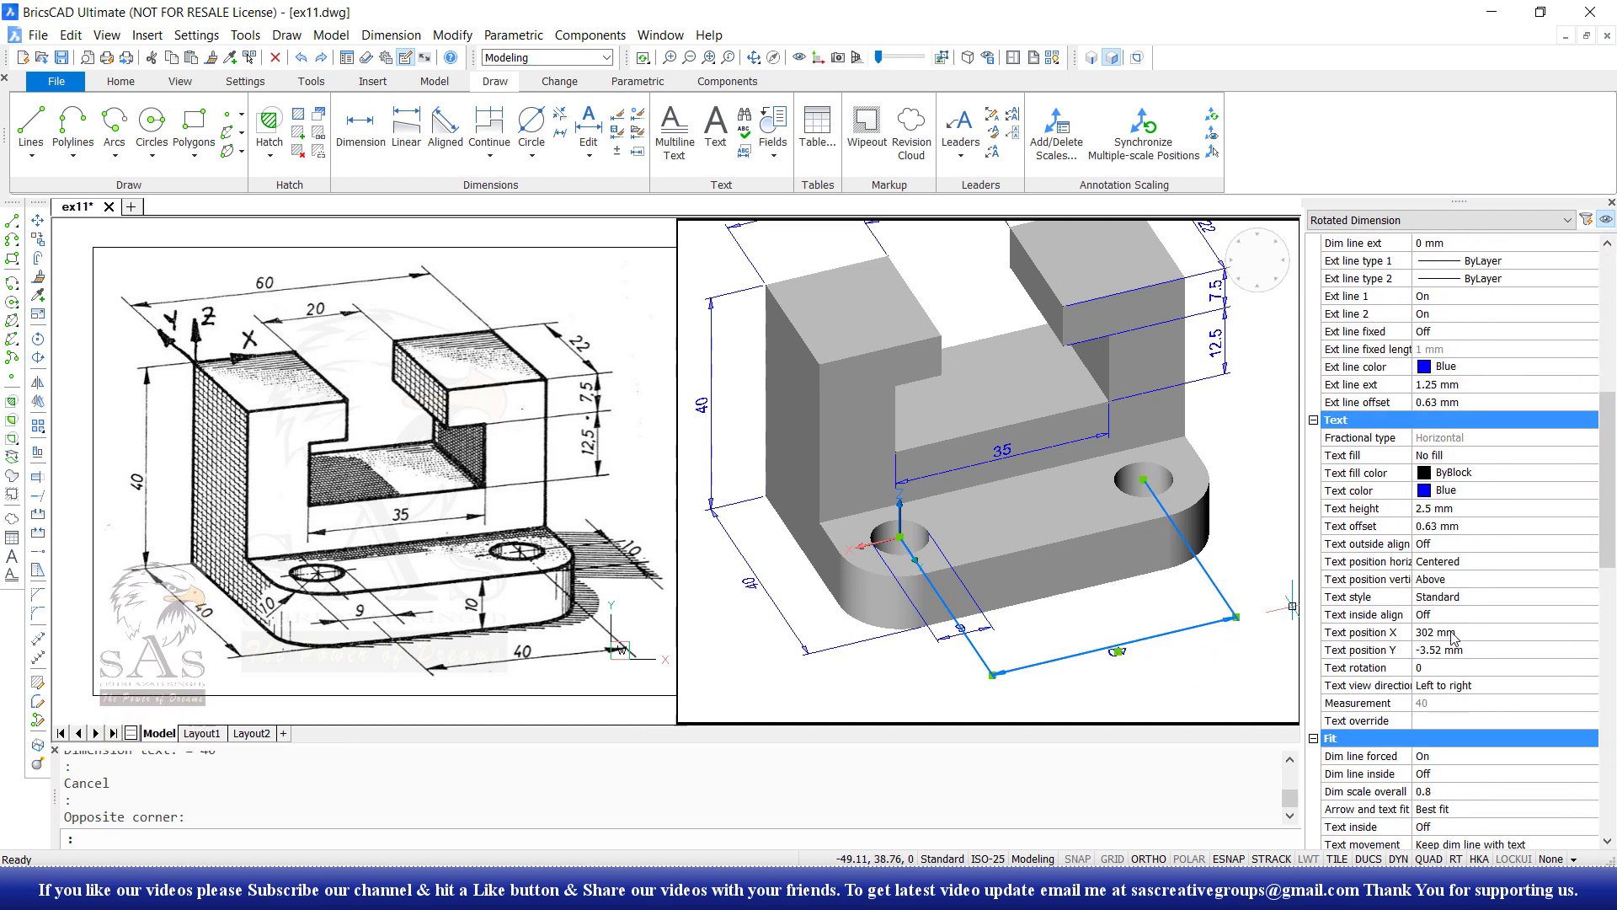
click(1448, 586)
click(1590, 579)
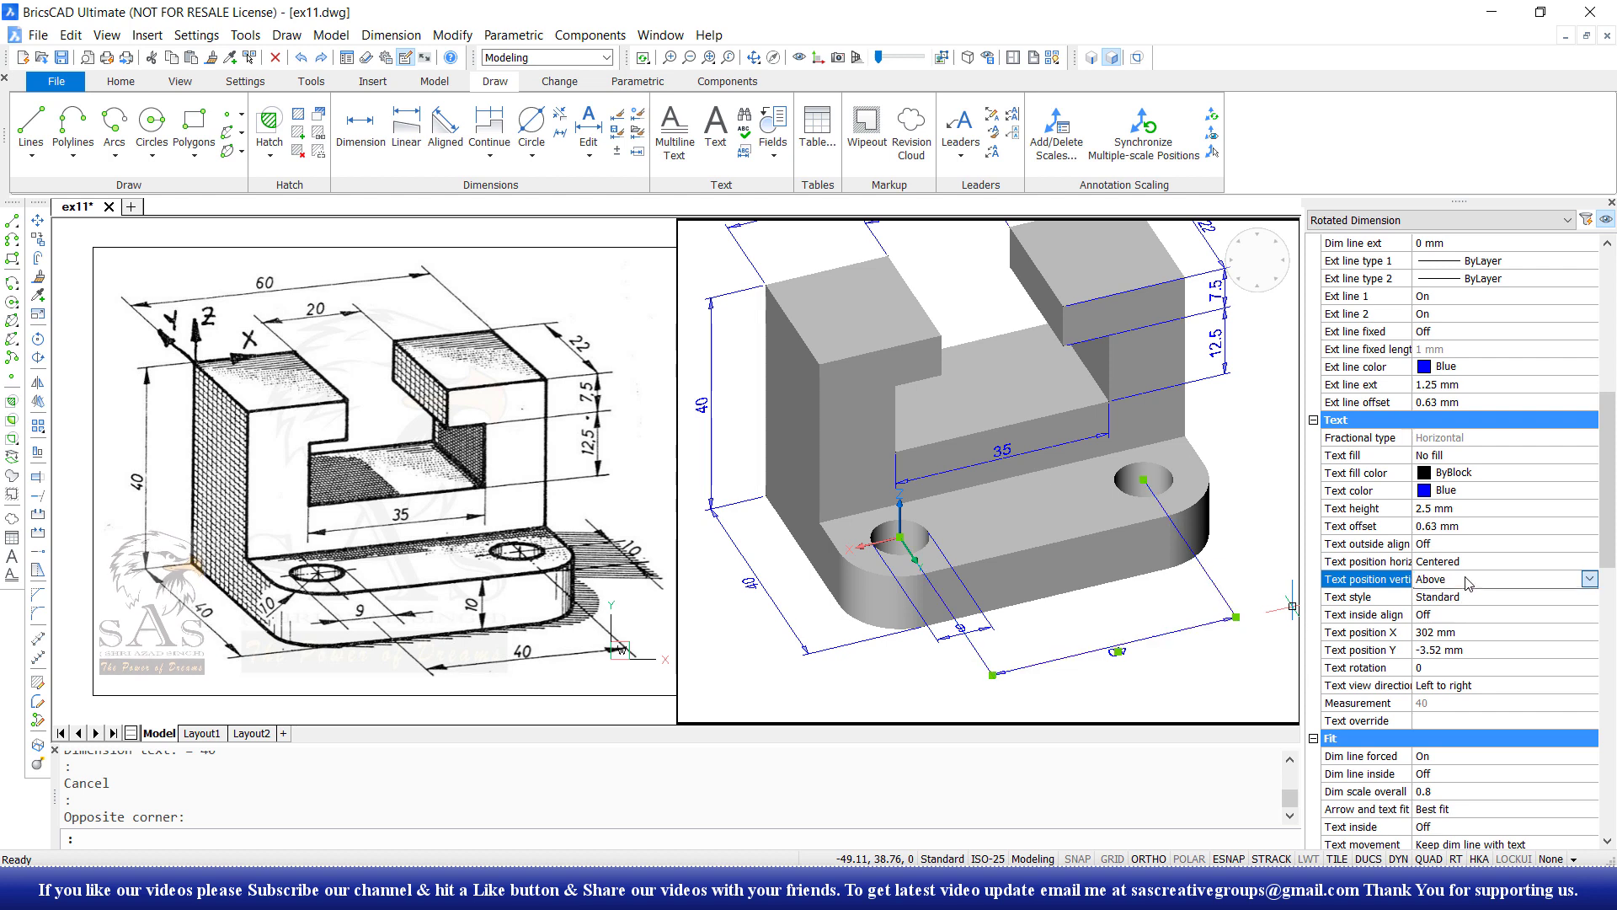
click(1450, 668)
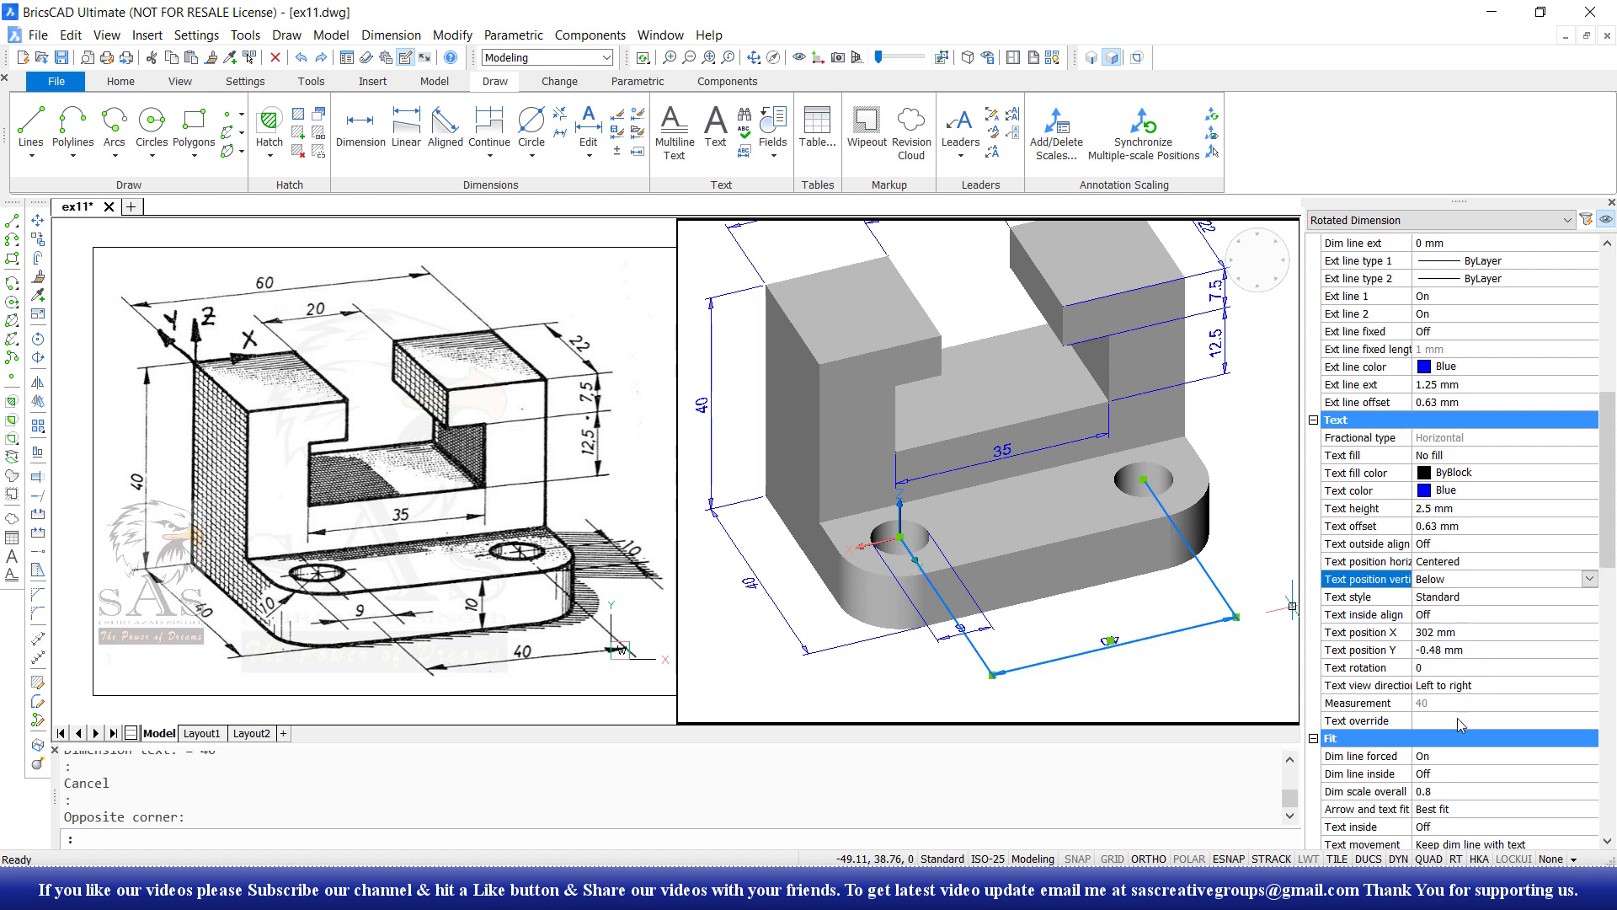
click(1459, 692)
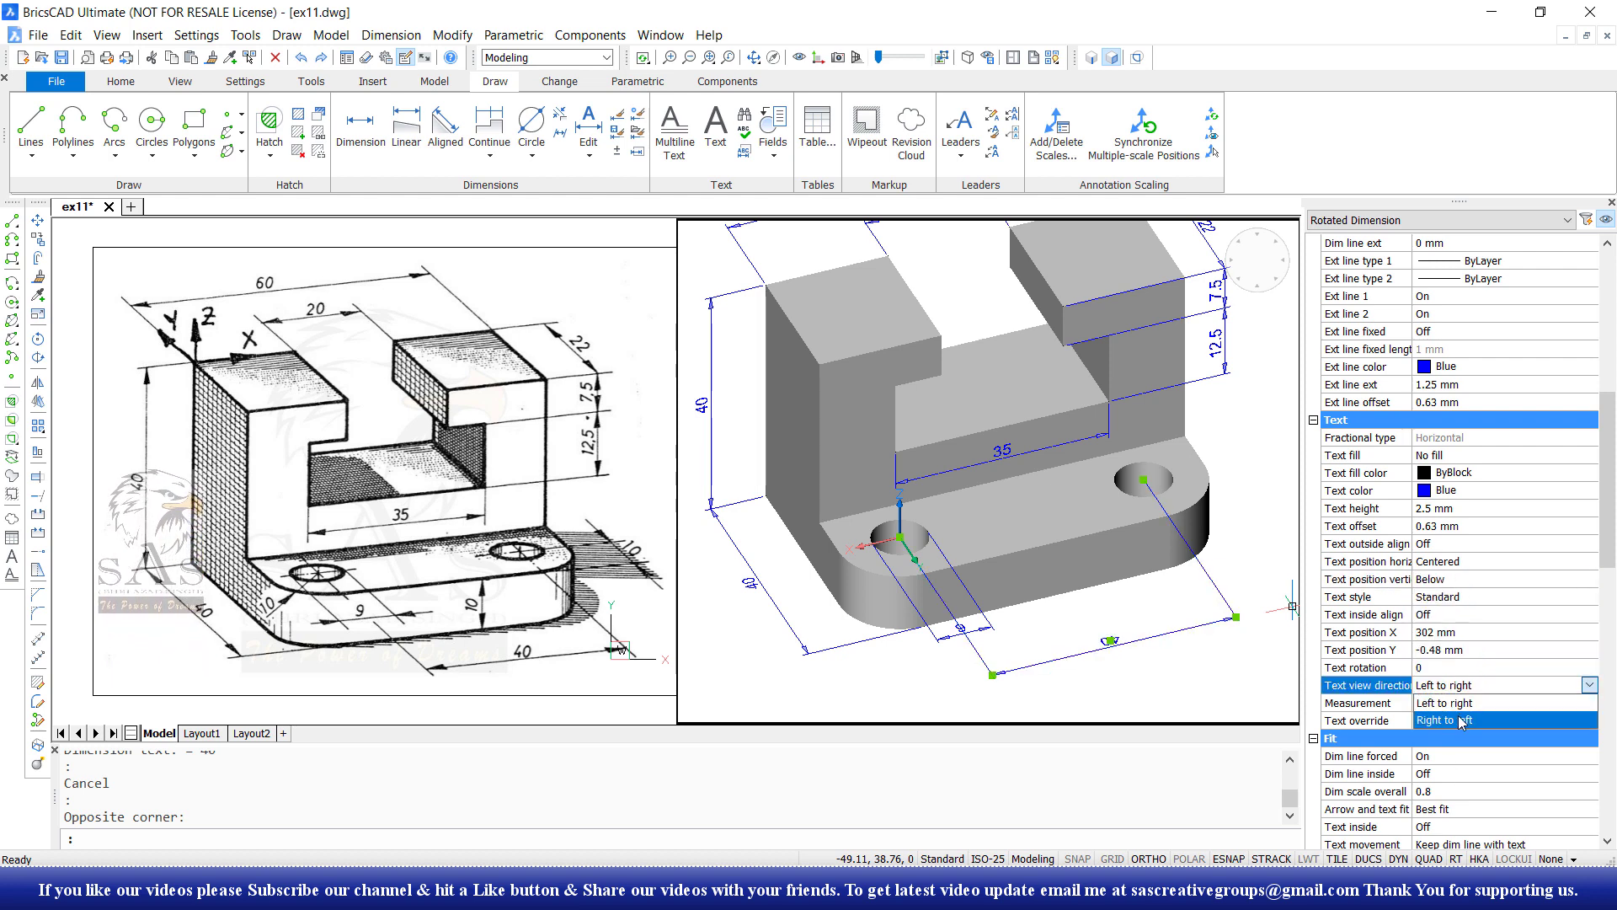
click(1457, 720)
key(Escape)
middle_drag(1011, 505, 967, 468)
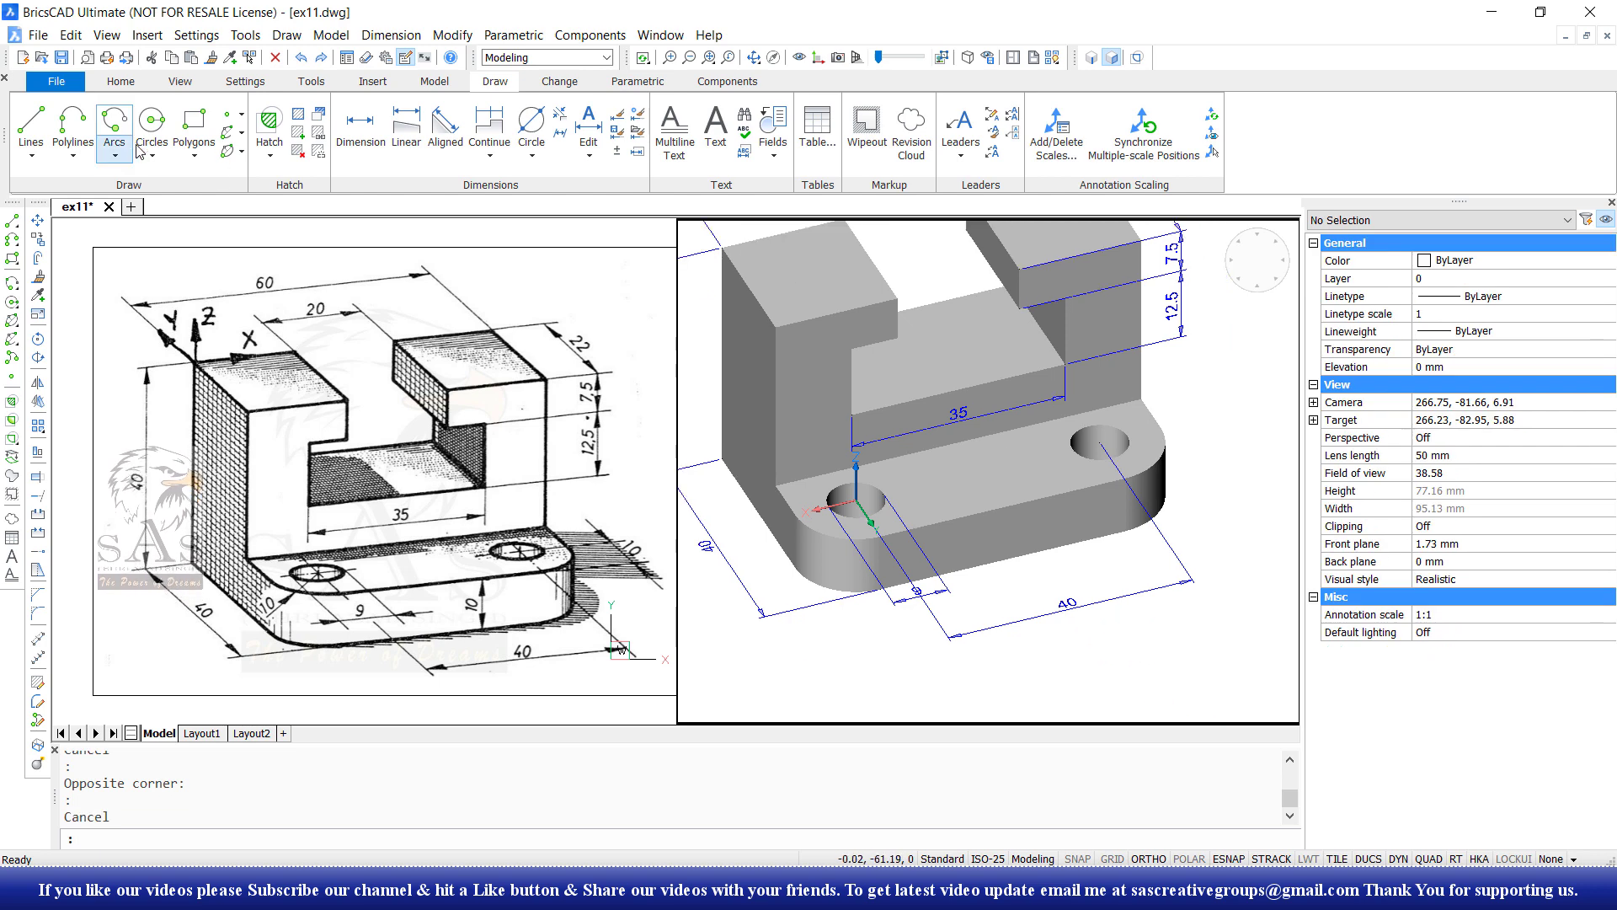
Add a 10 linear dimension from the right hole centre to the base's right end.
click(406, 132)
click(1100, 442)
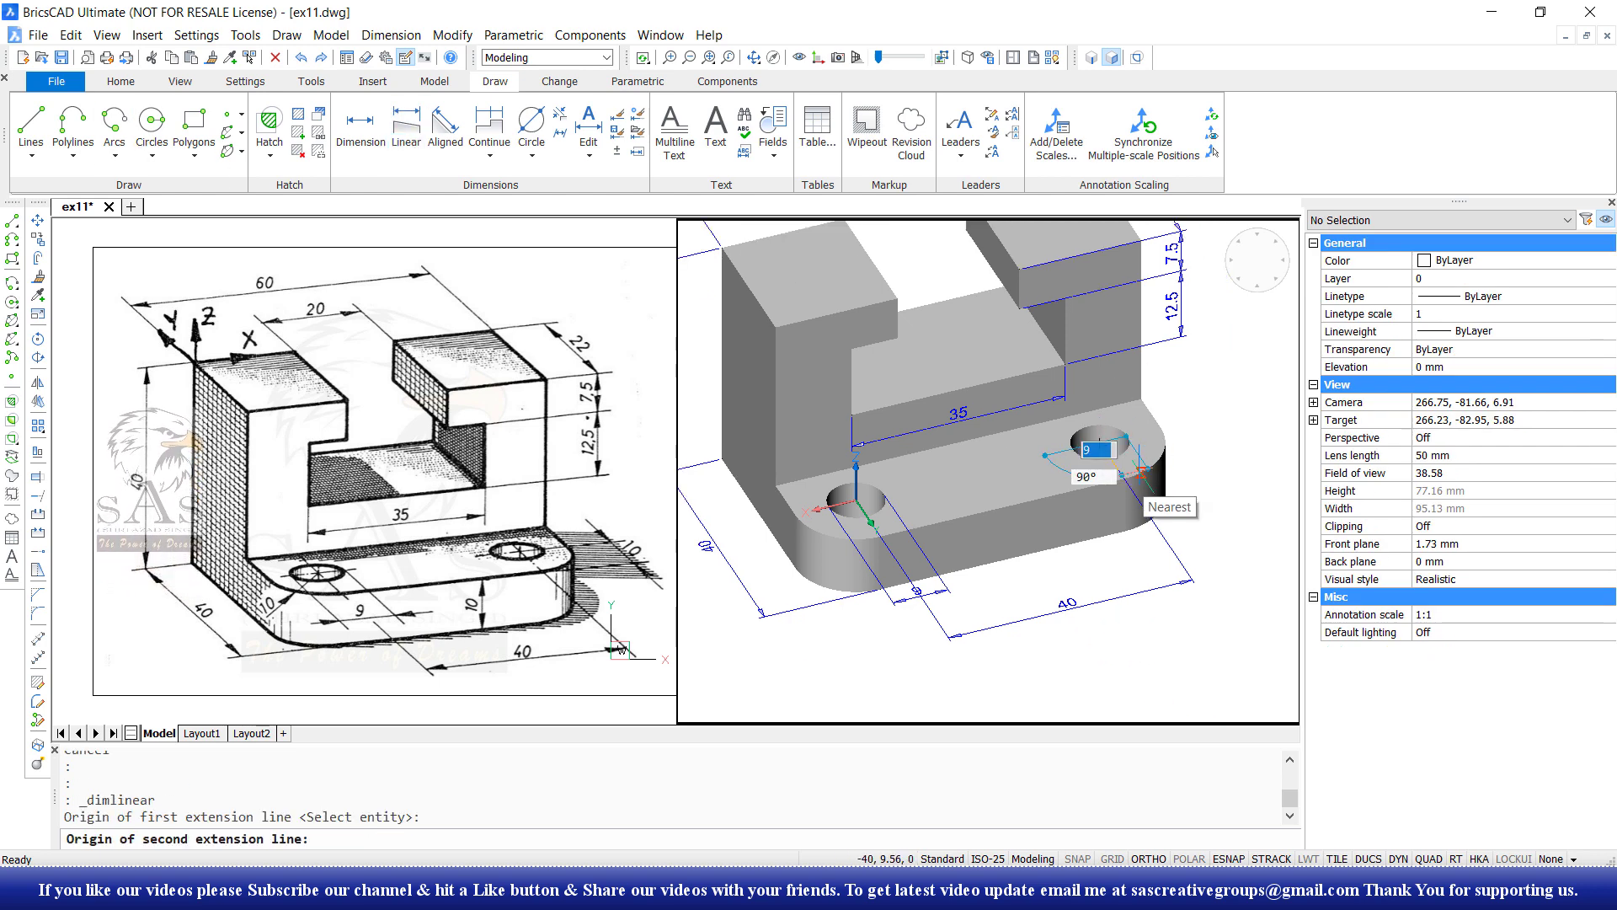
click(1126, 477)
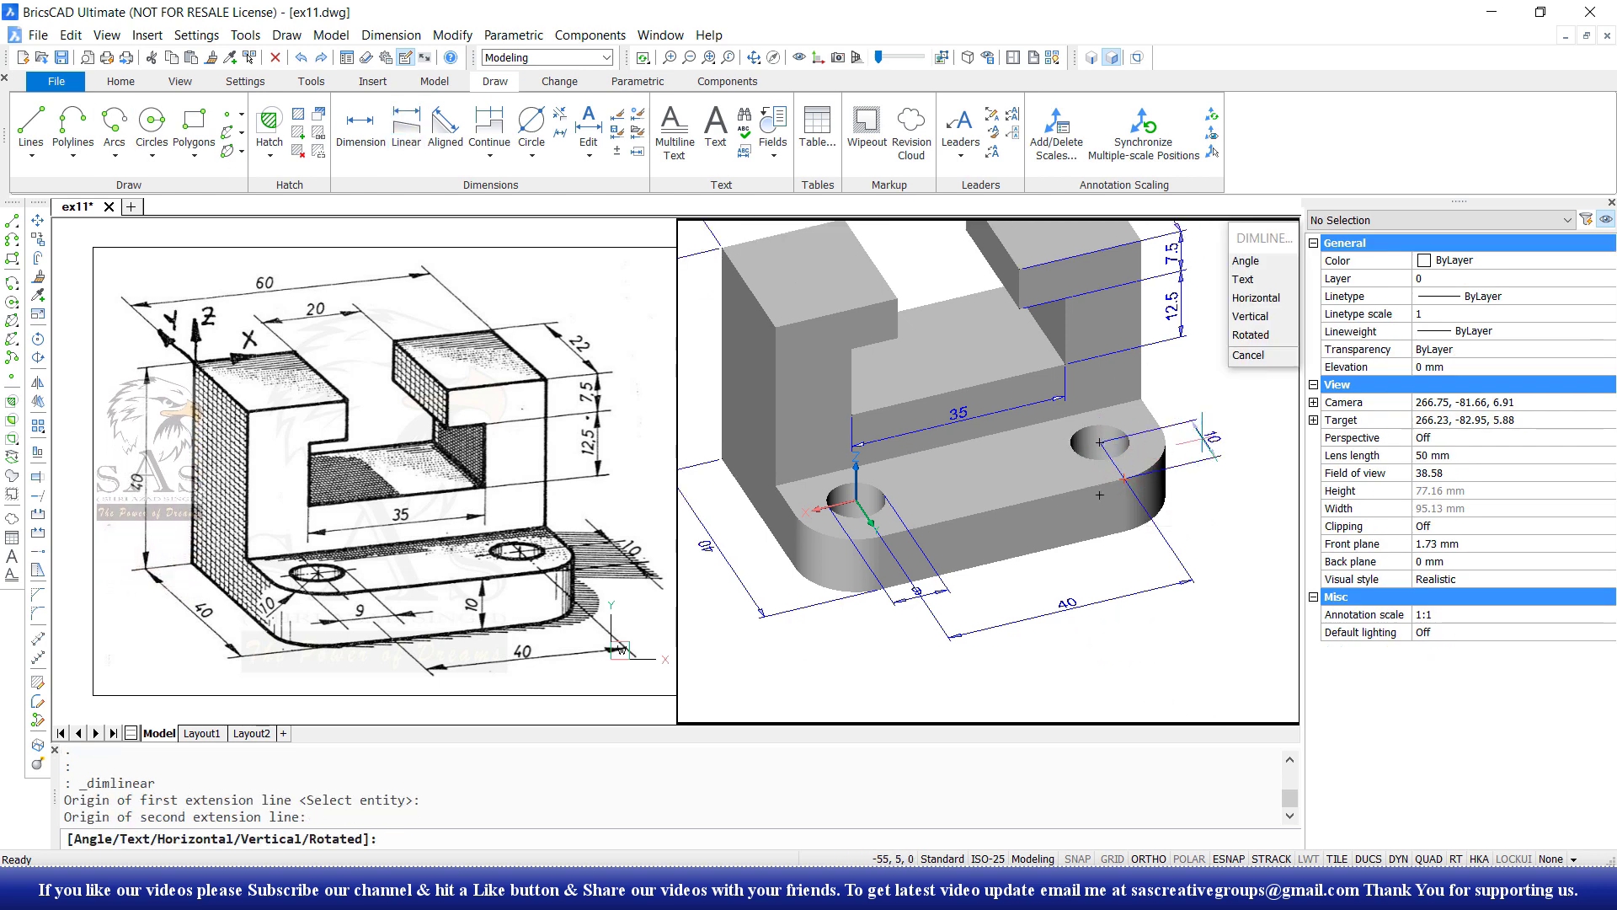
click(1197, 431)
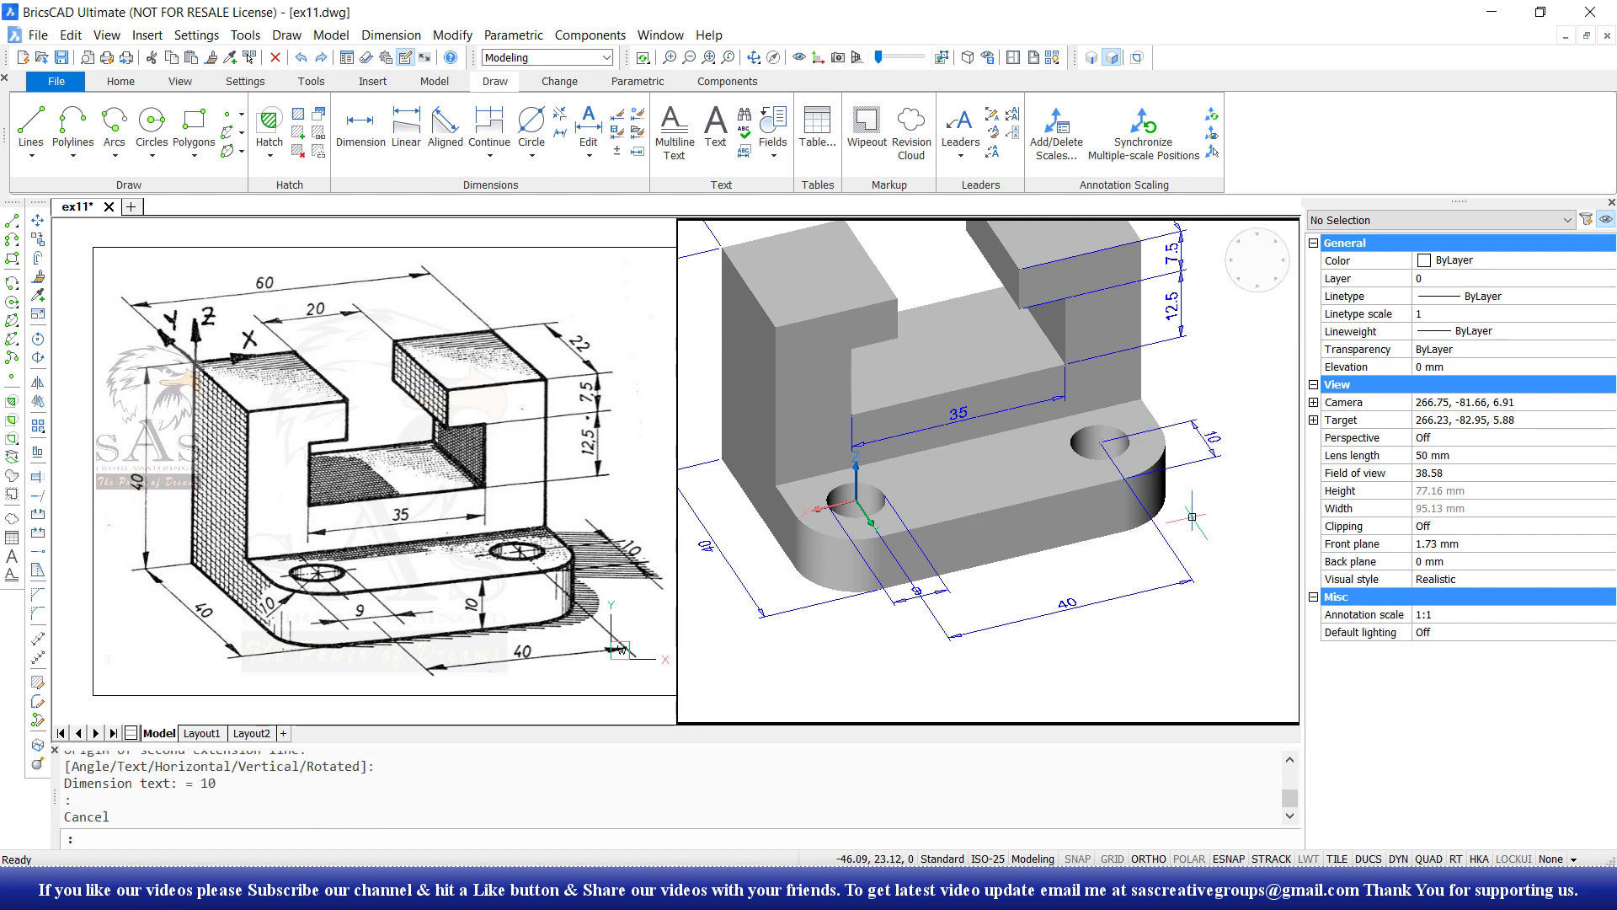
key(Escape)
Add an R10 radius dimension to the rounded front-left corner of the base.
middle_drag(1196, 449, 1231, 438)
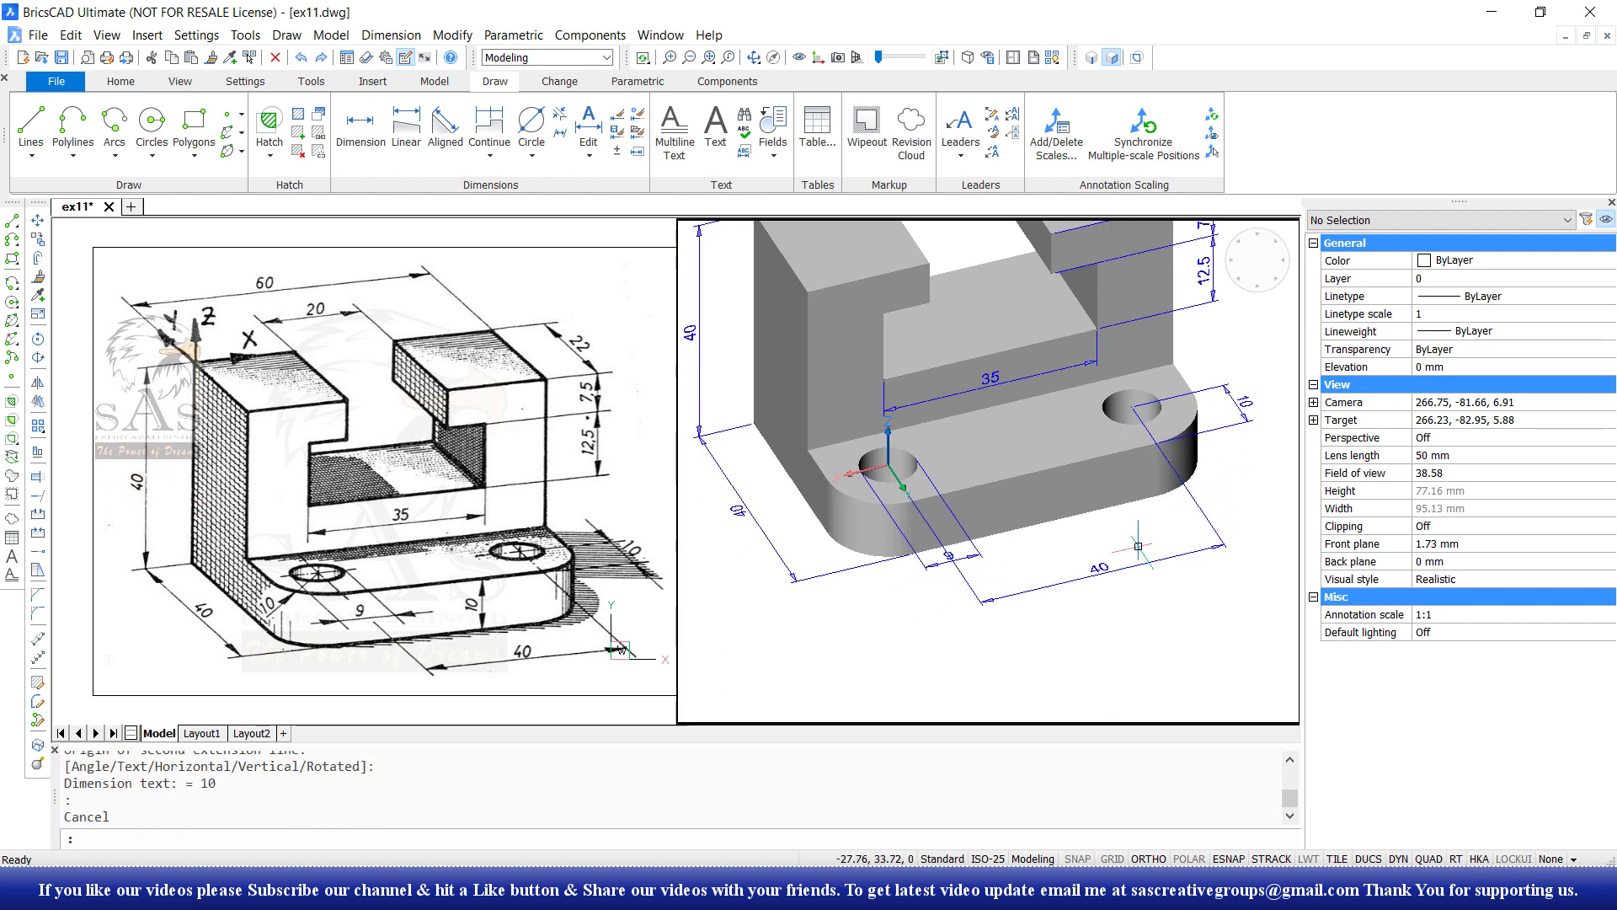
click(490, 155)
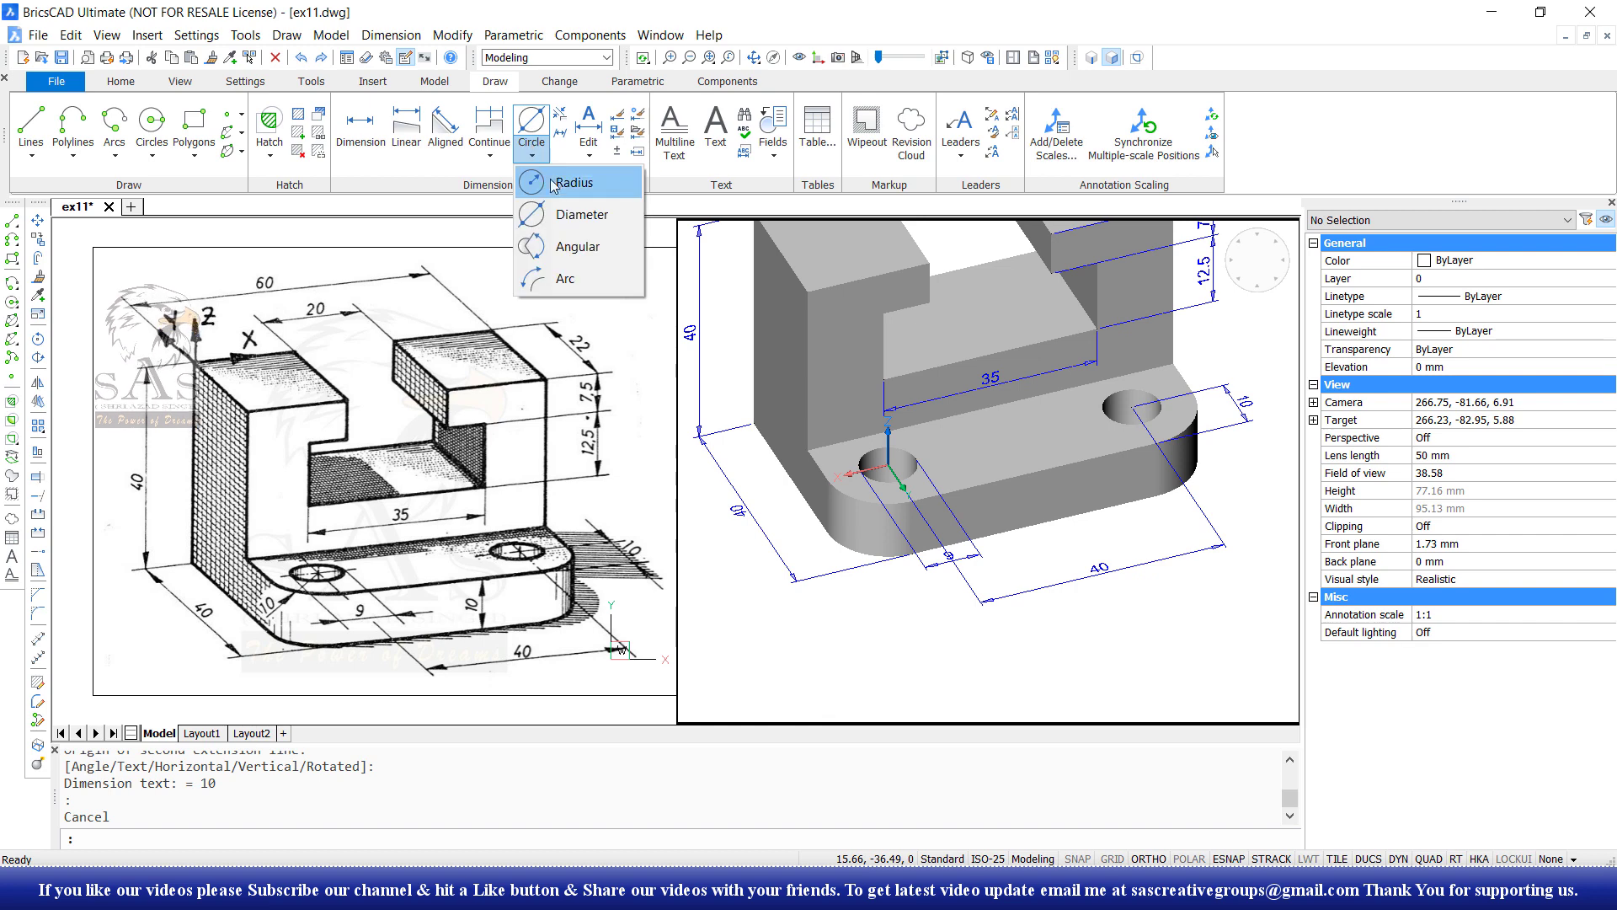
click(589, 172)
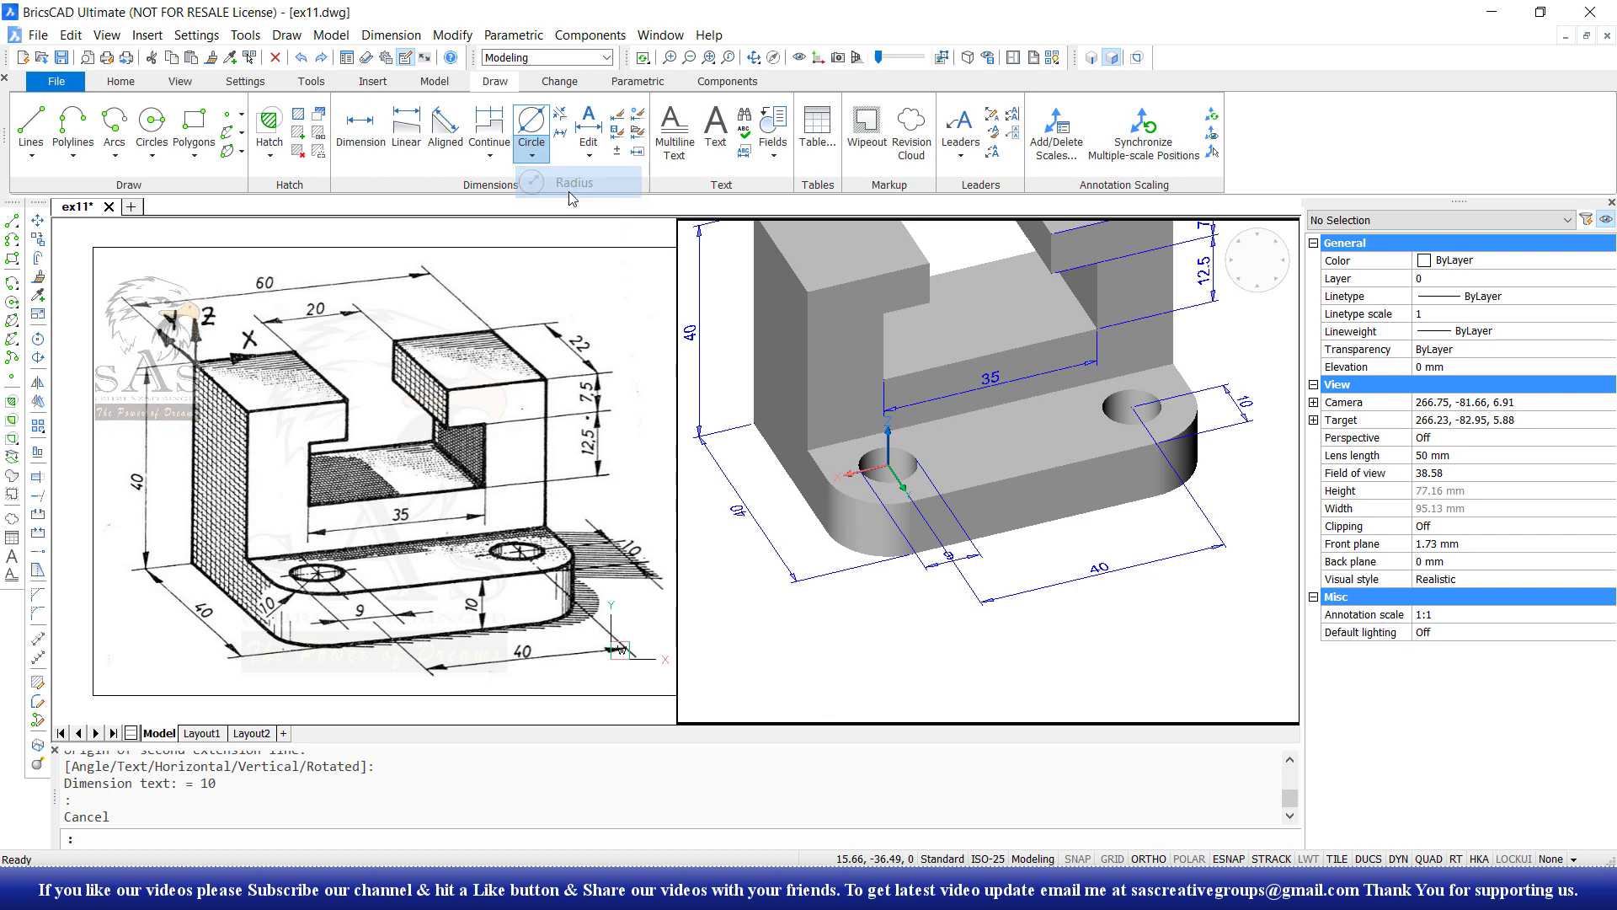
click(868, 505)
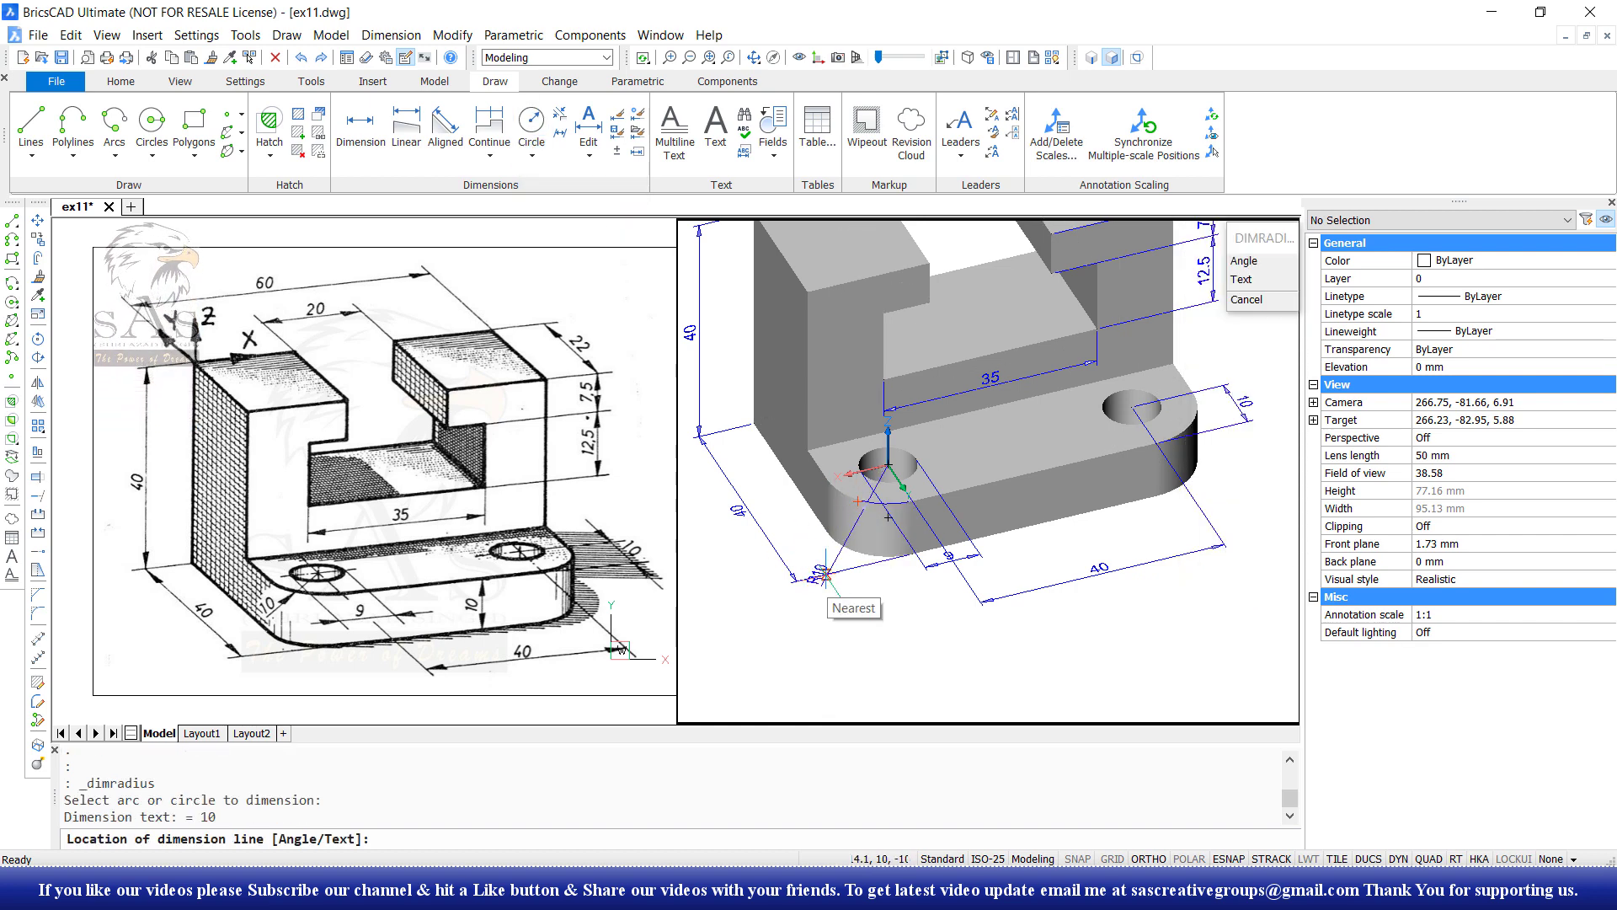
scroll(824, 549, up, 3)
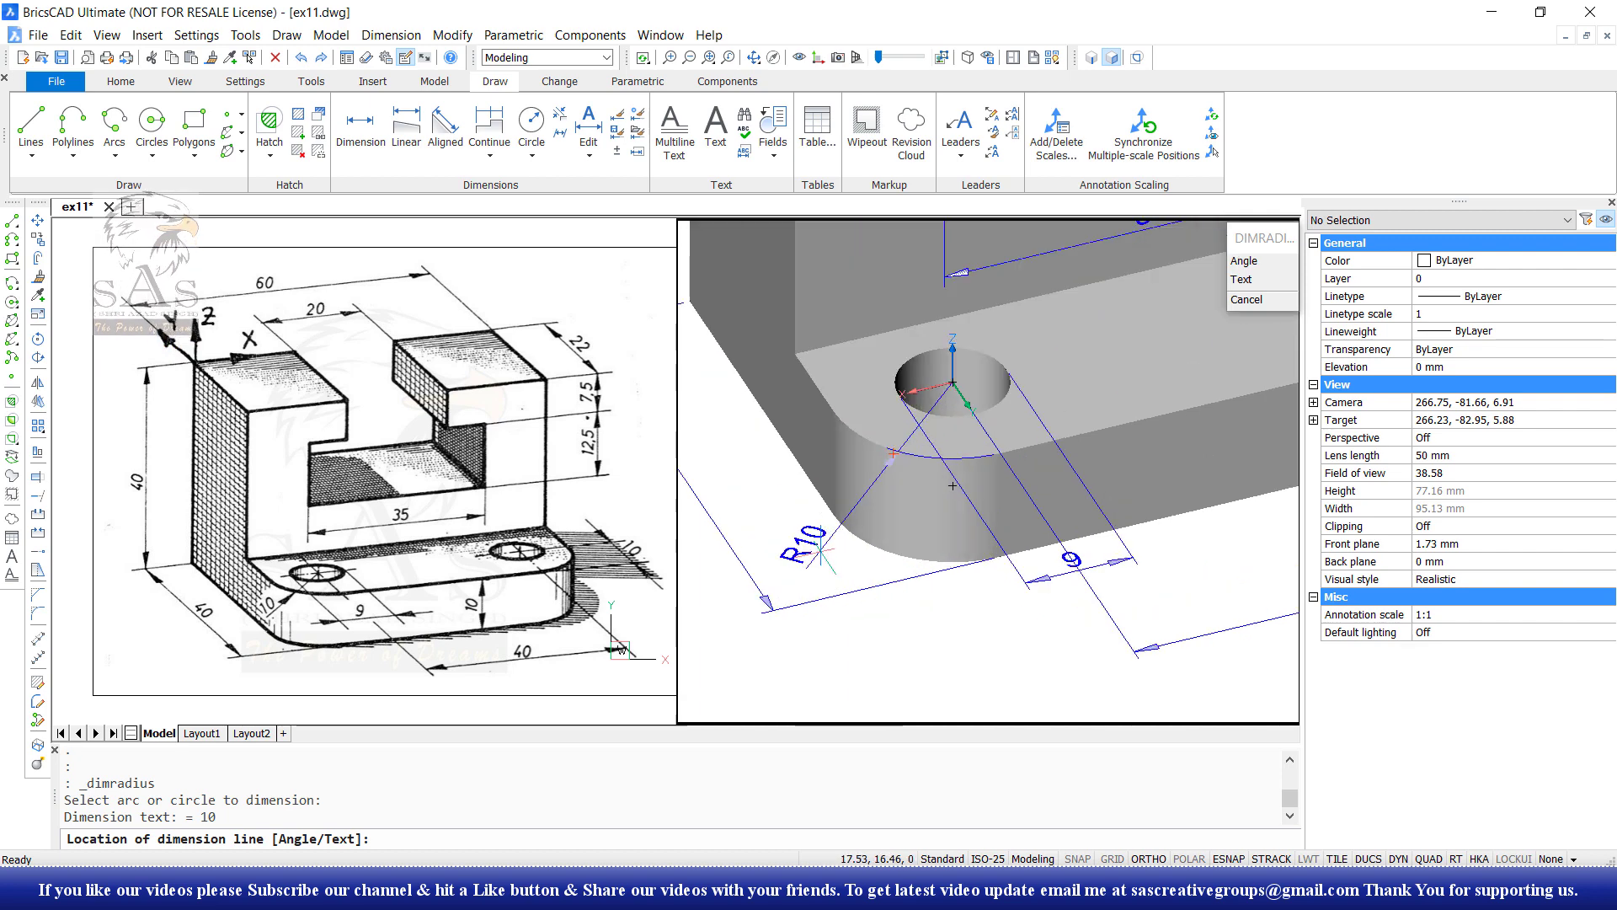
key(Escape)
scroll(978, 599, down, 4)
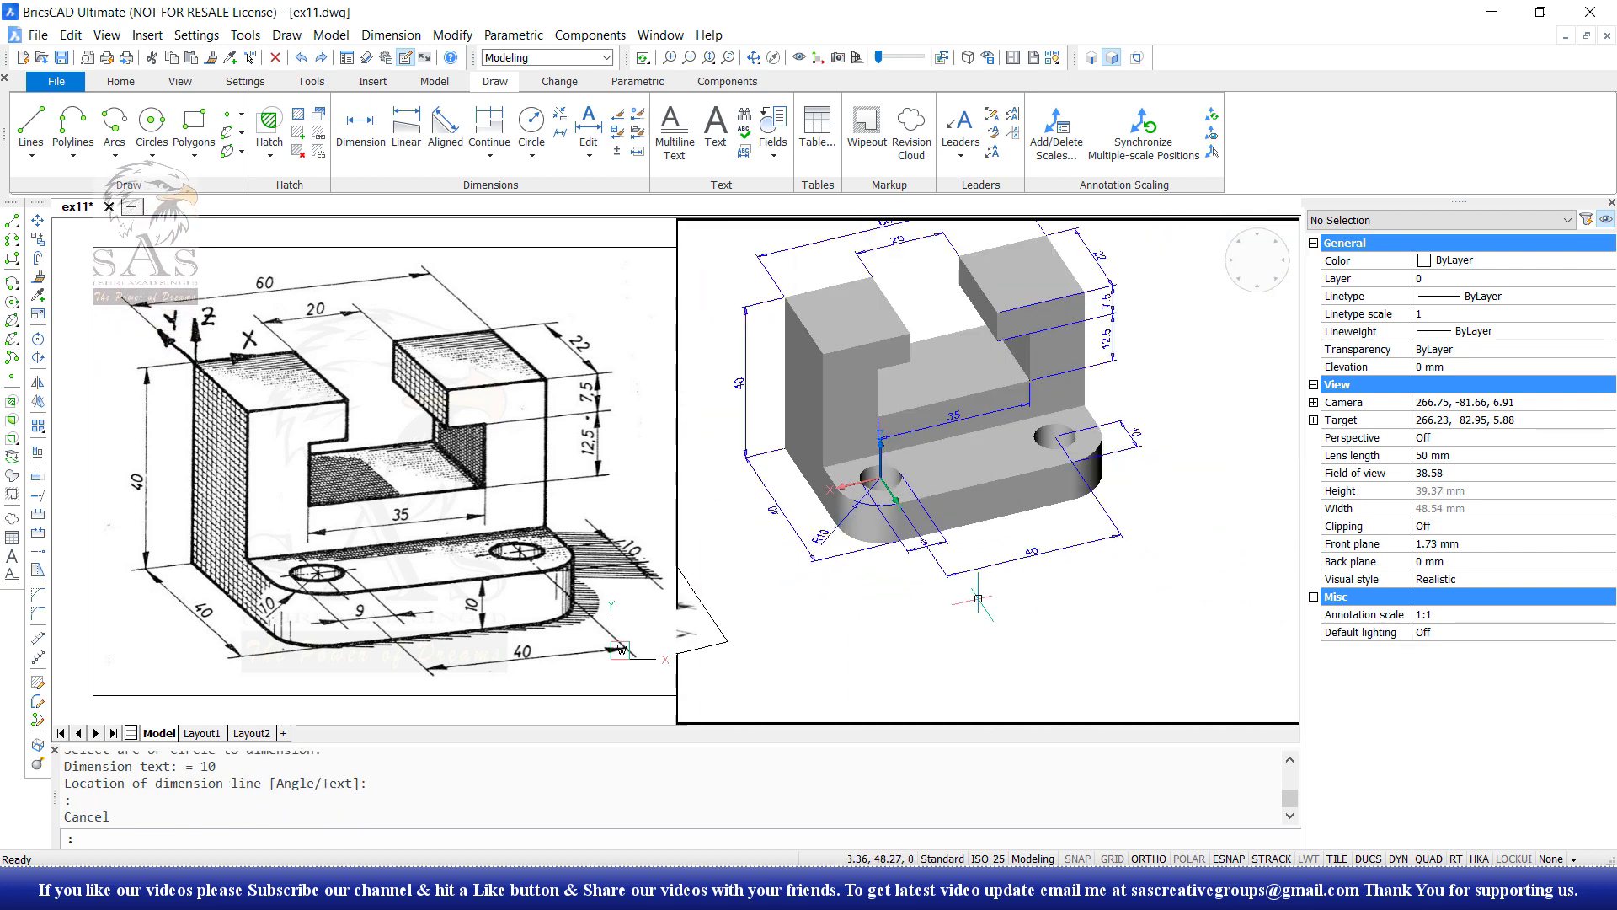
middle_drag(978, 598, 959, 569)
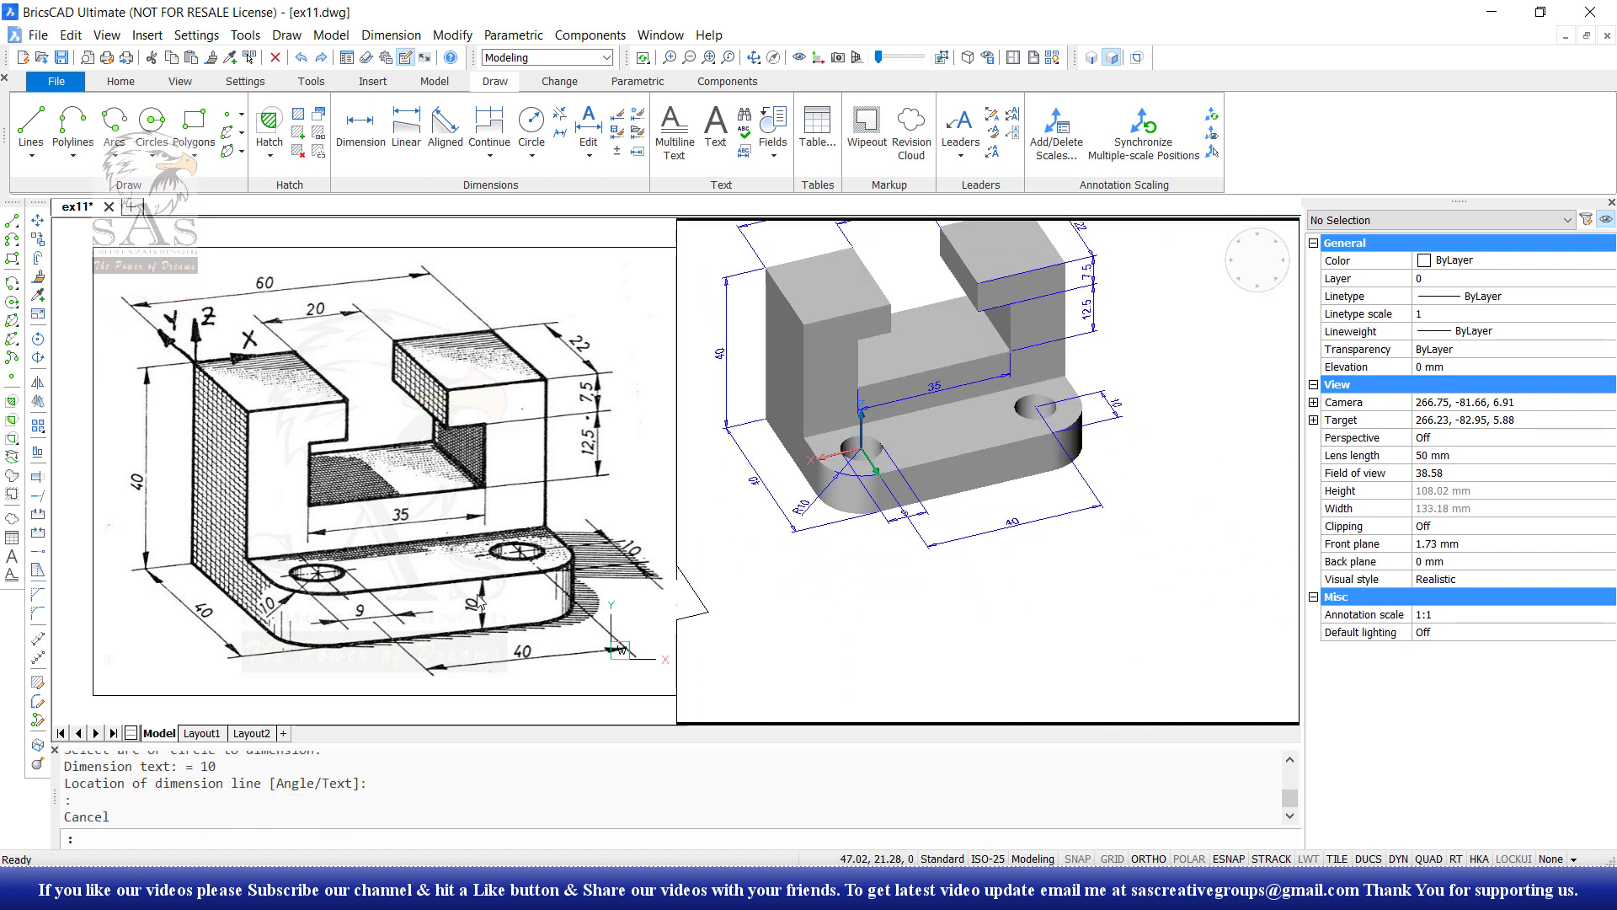
Align the UCS to the base's front face using the UCS Face option.
key(Escape)
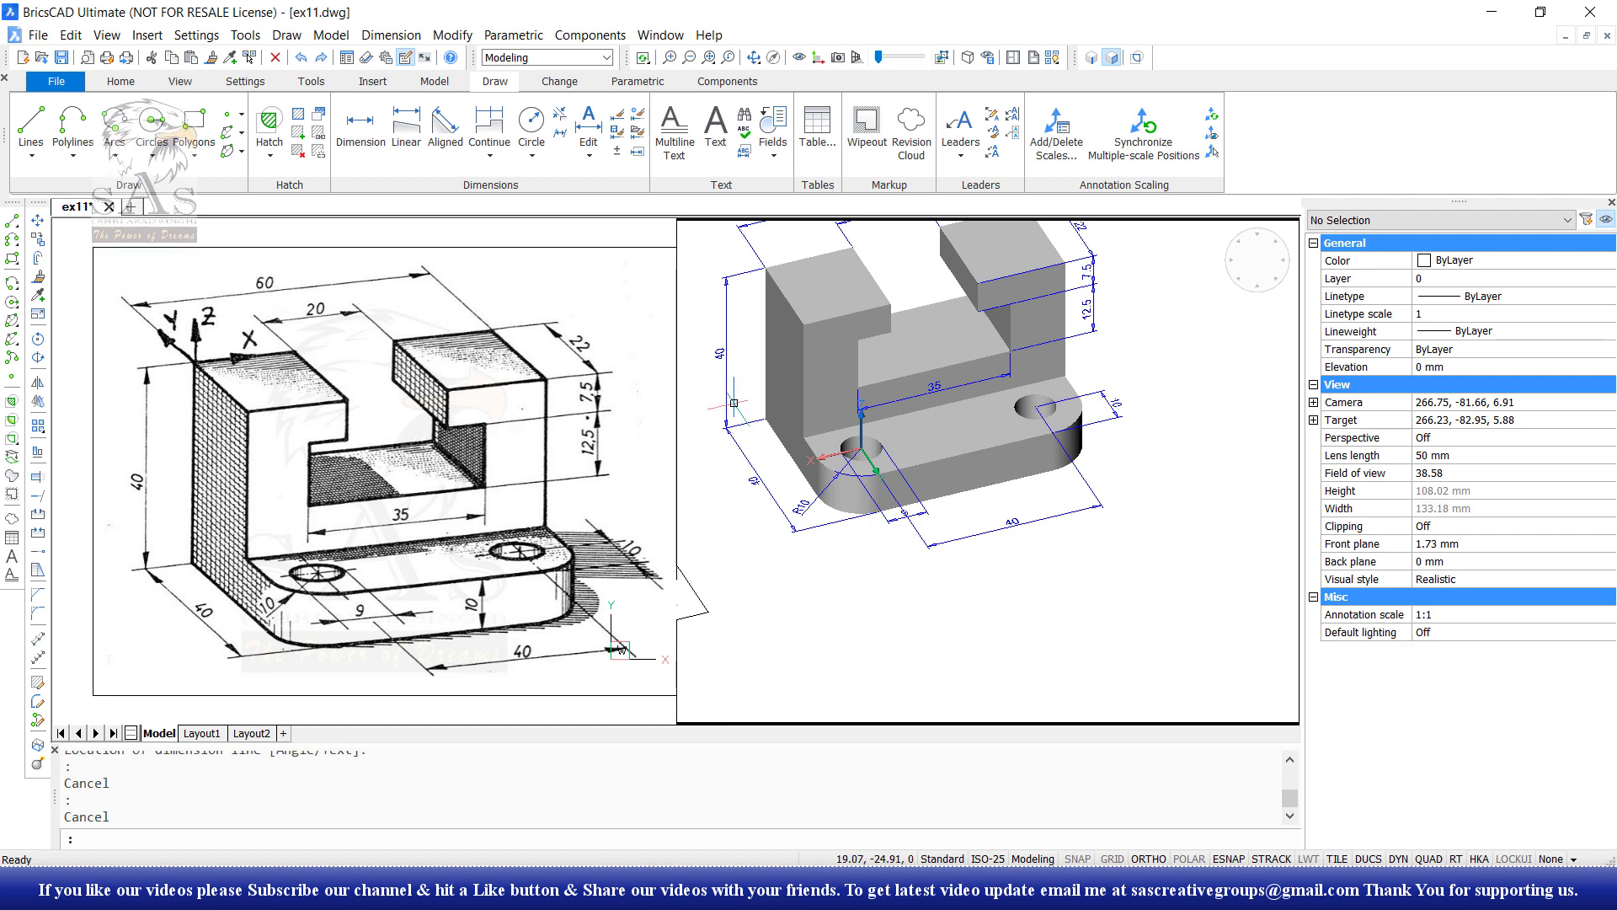
text(ucs)
key(Return)
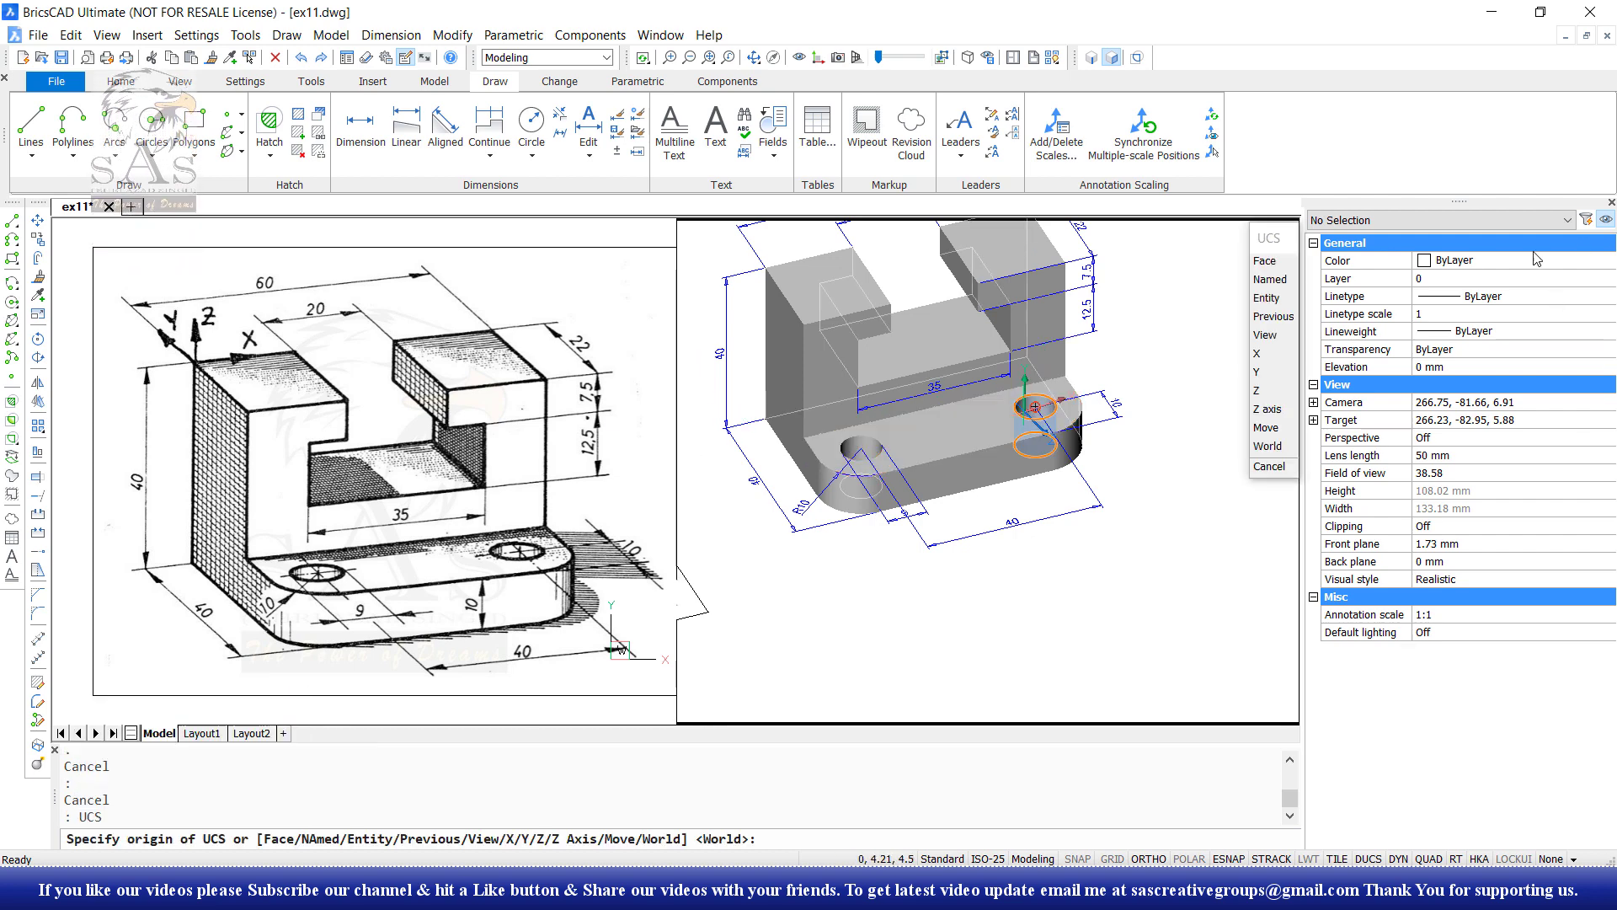
click(1265, 261)
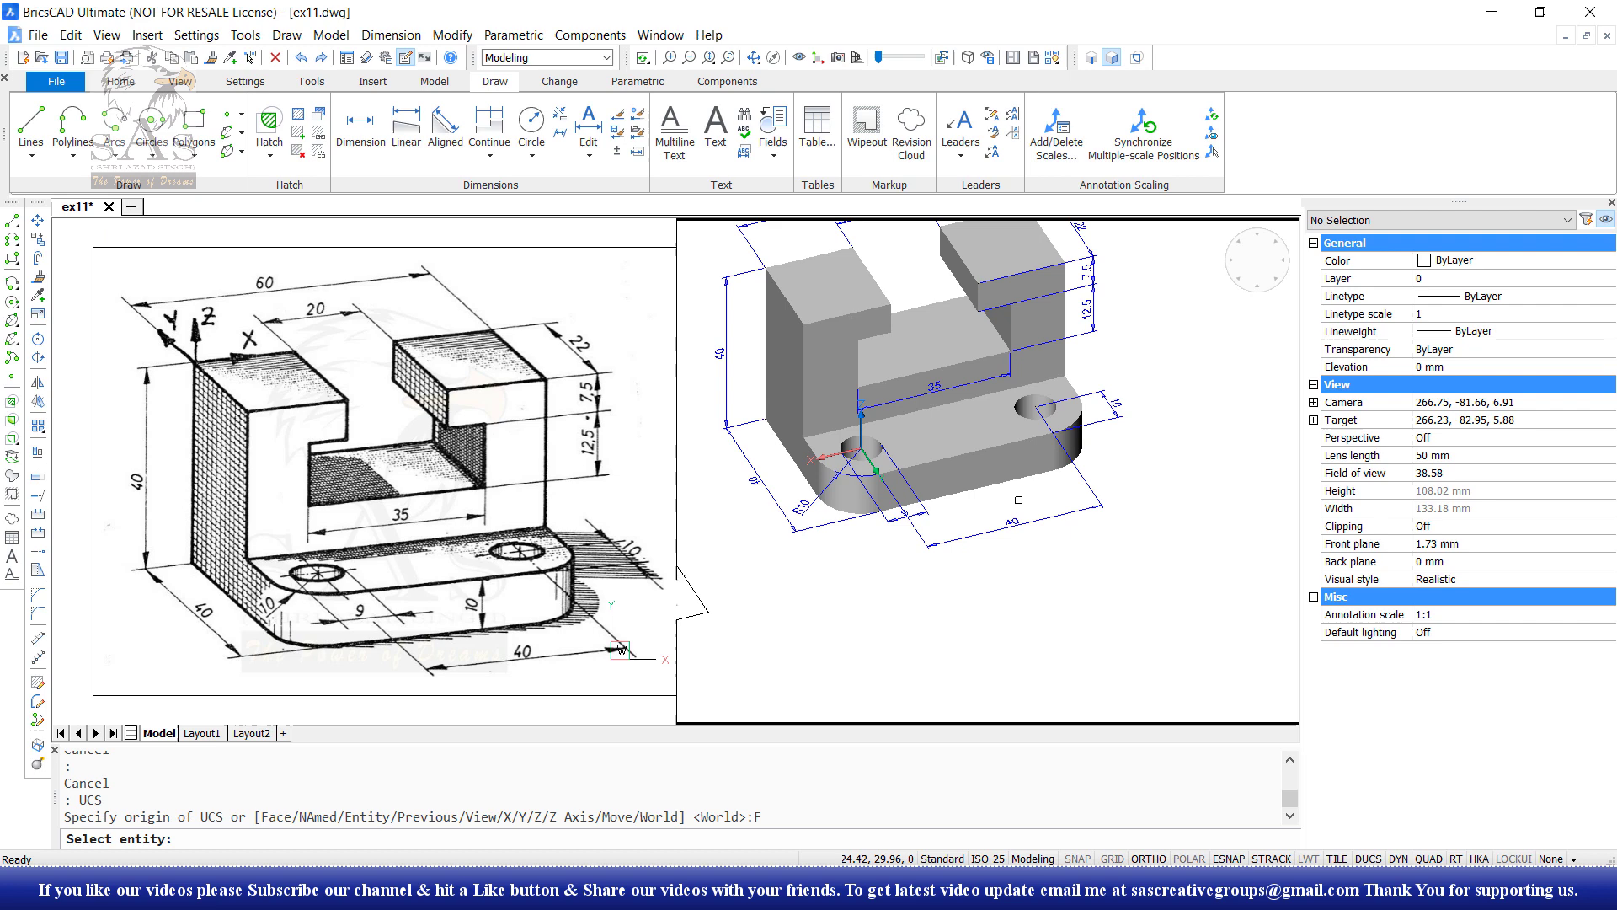
click(975, 468)
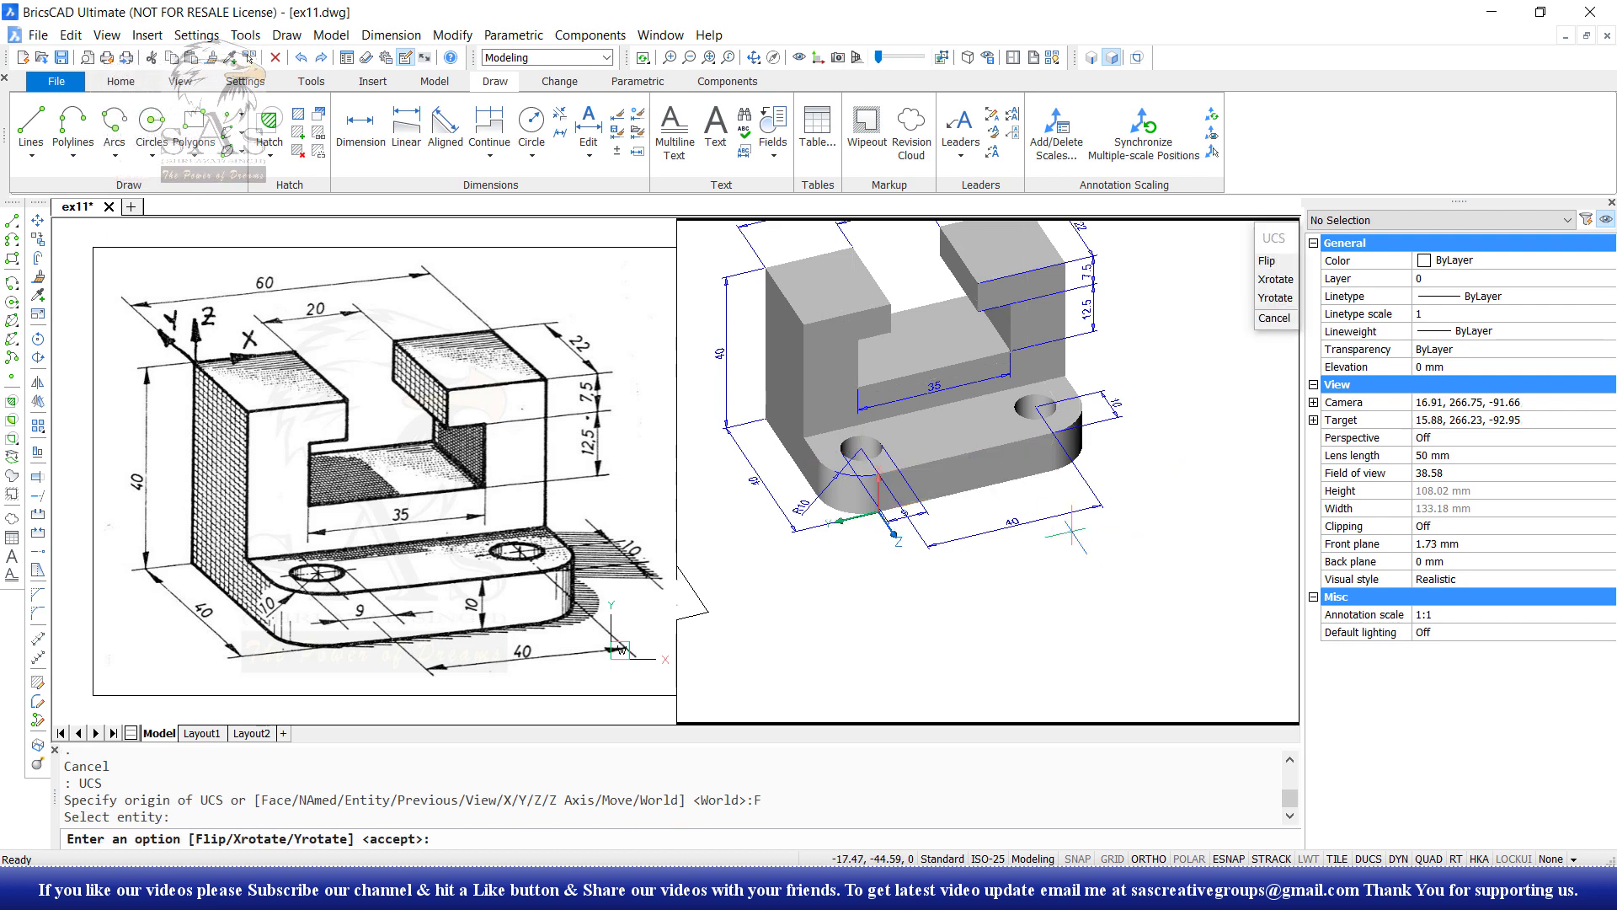
key(Return)
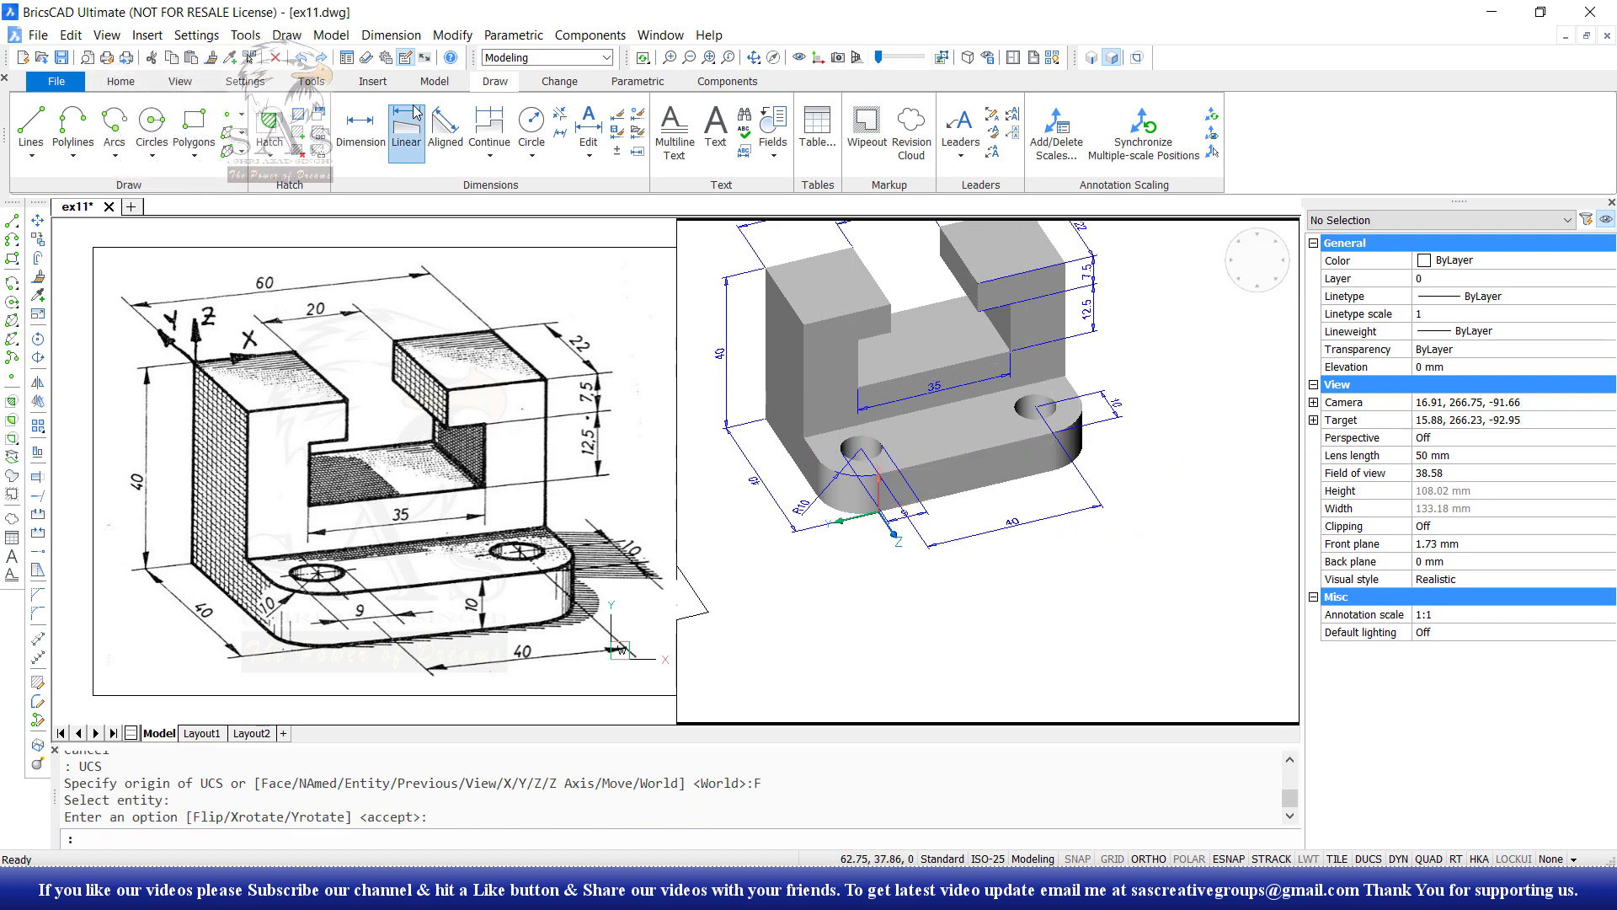
Add a 10 linear dimension across the base thickness on the front face.
scroll(968, 468, up, 2)
scroll(968, 468, up, 2)
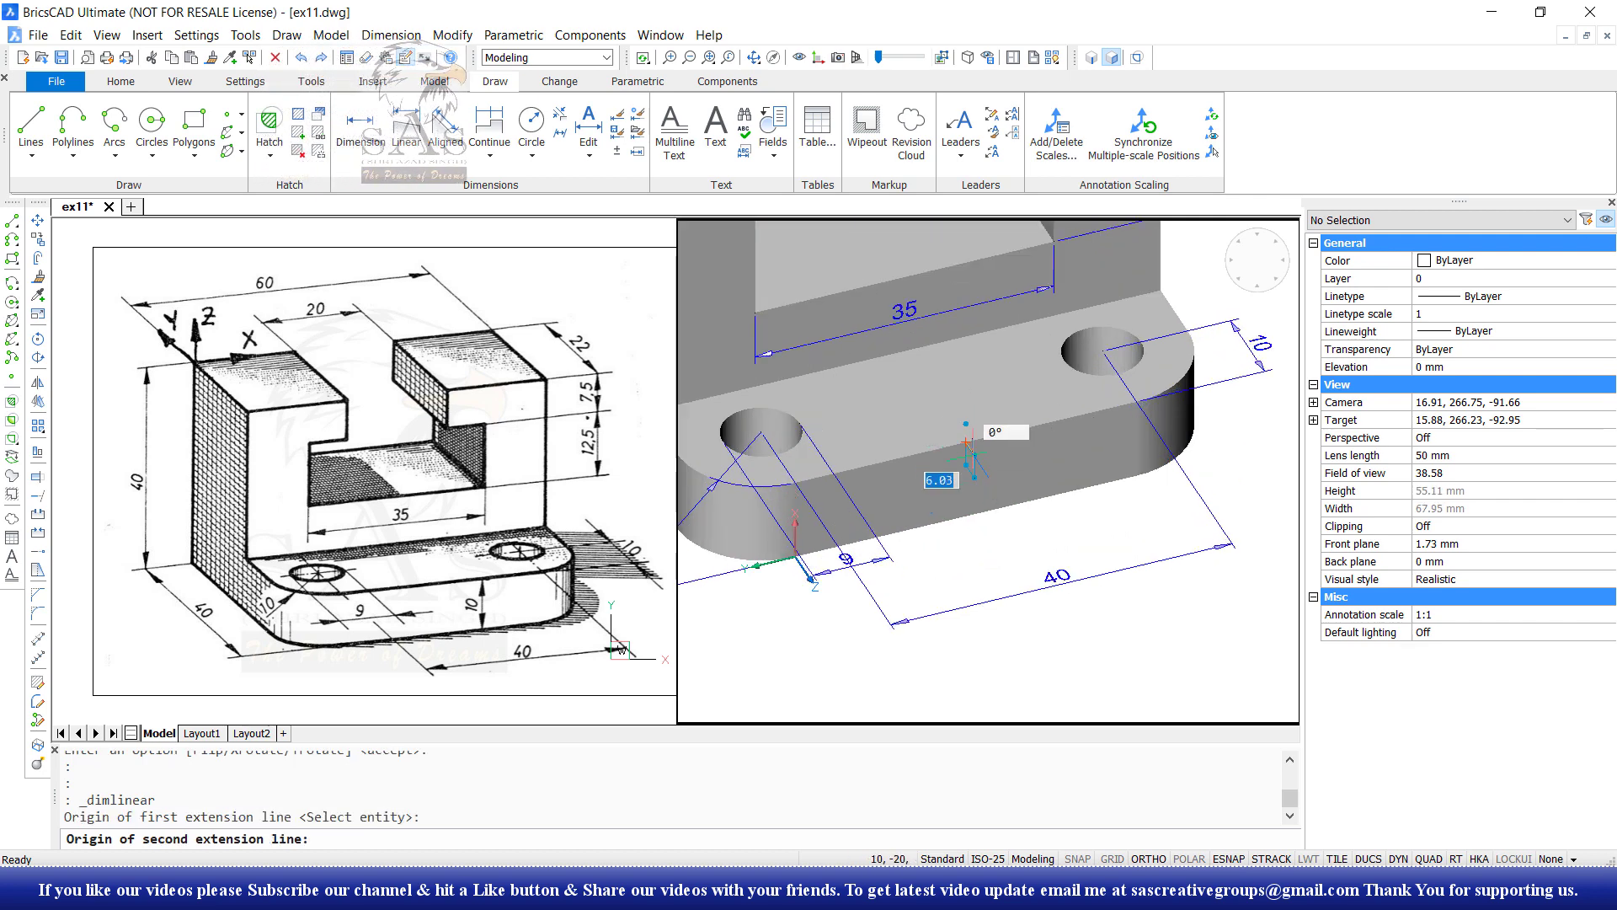
click(966, 440)
click(967, 511)
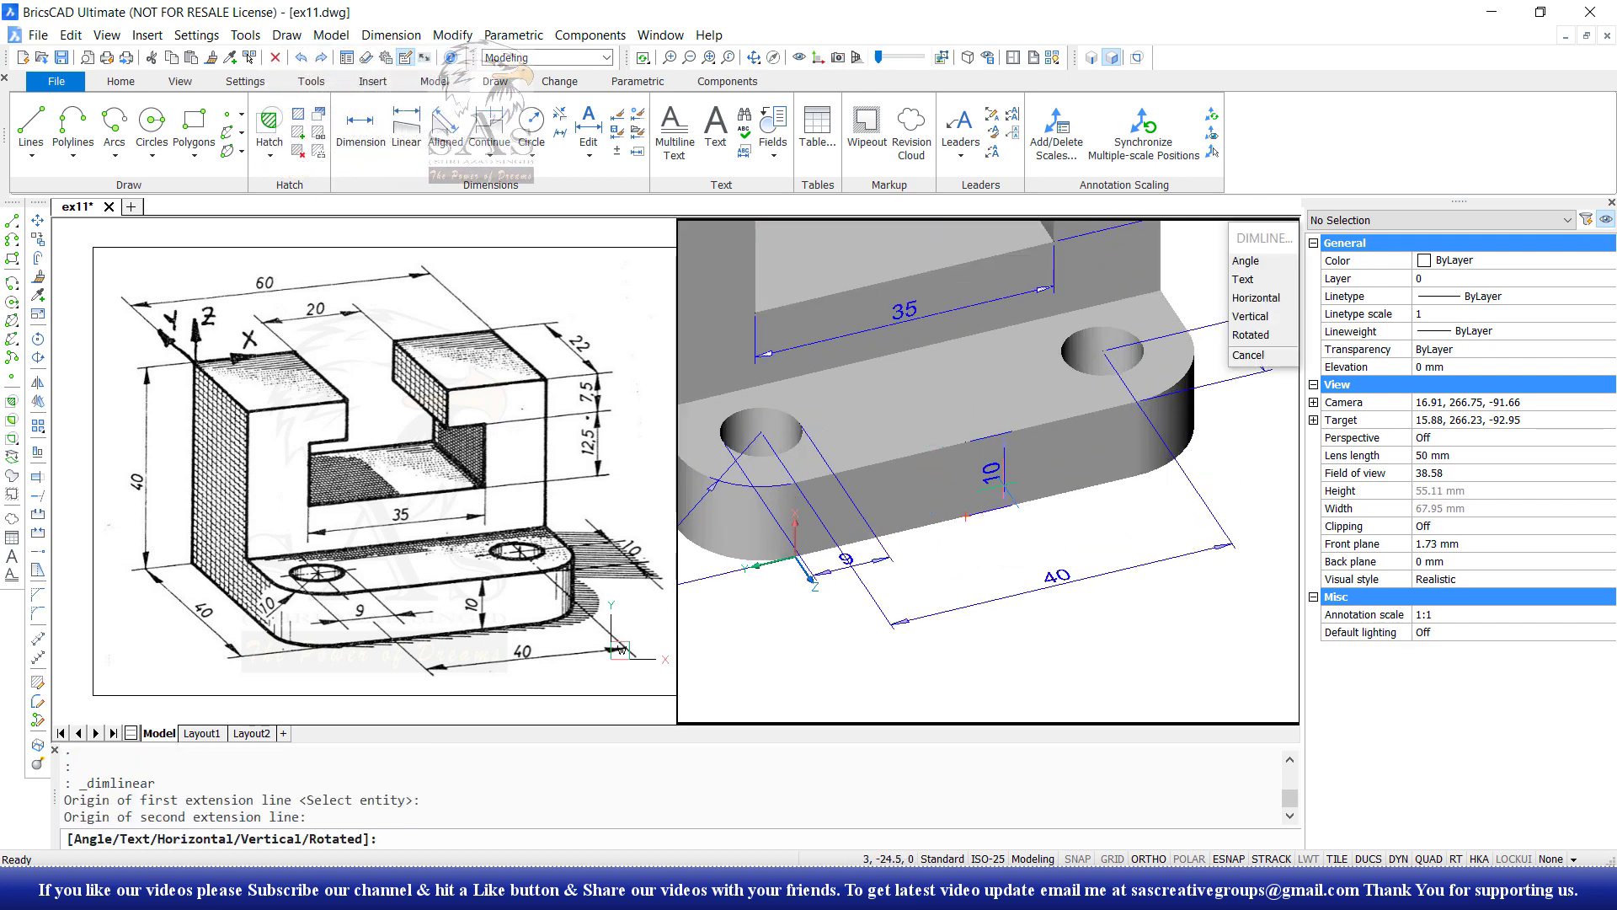
scroll(990, 477, up, 1)
click(990, 478)
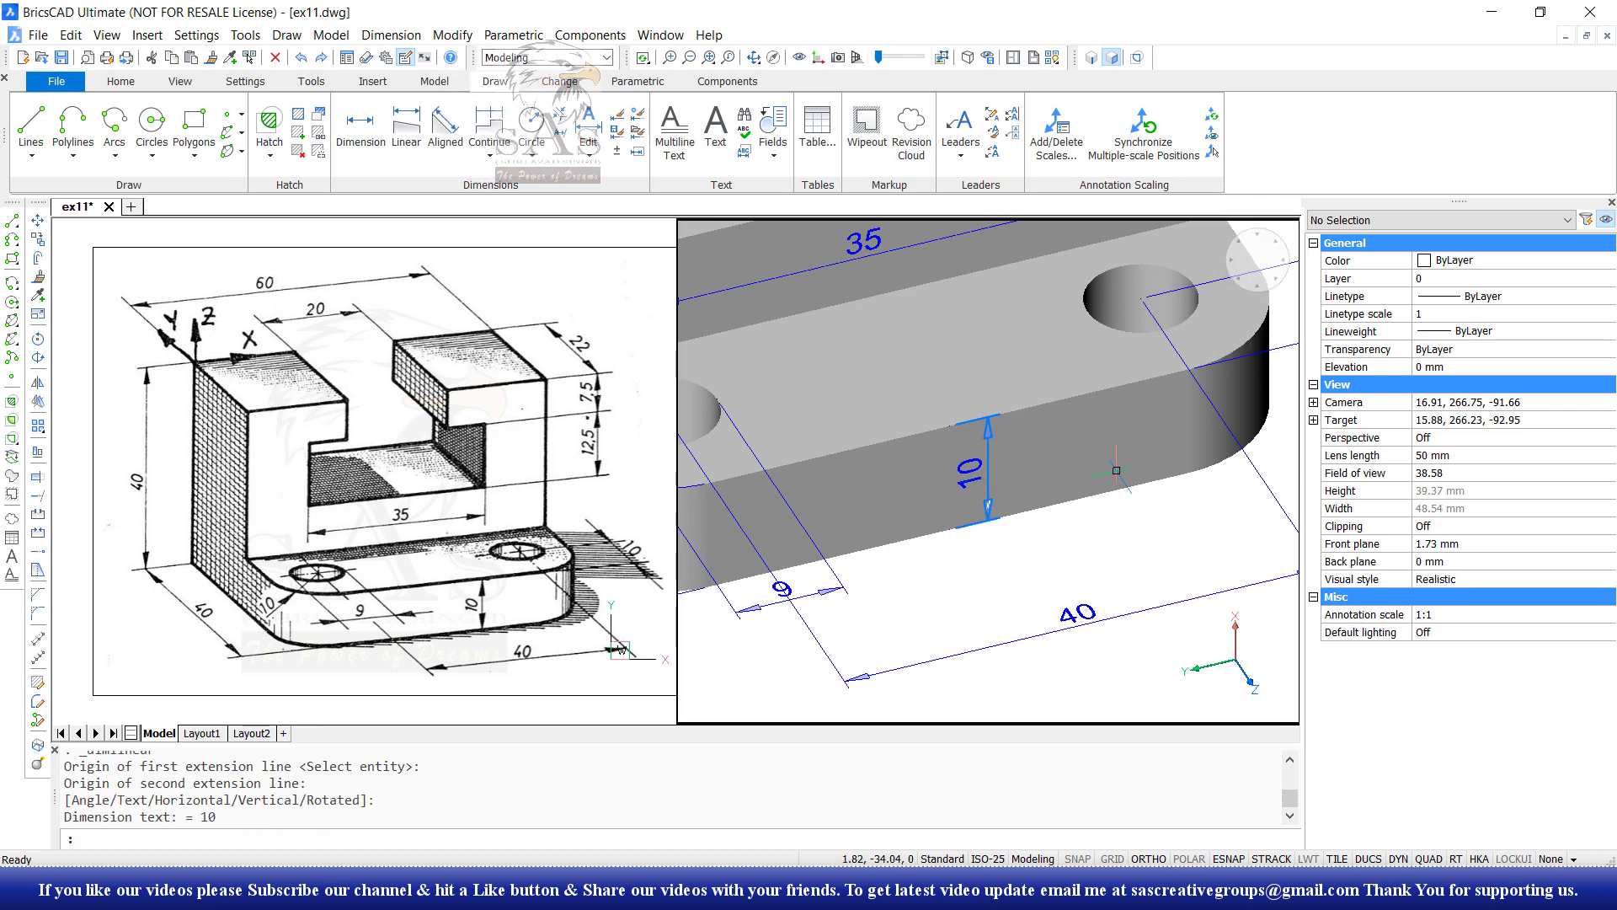
key(Escape)
scroll(1069, 616, down, 1)
scroll(1068, 616, down, 1)
scroll(1068, 615, down, 1)
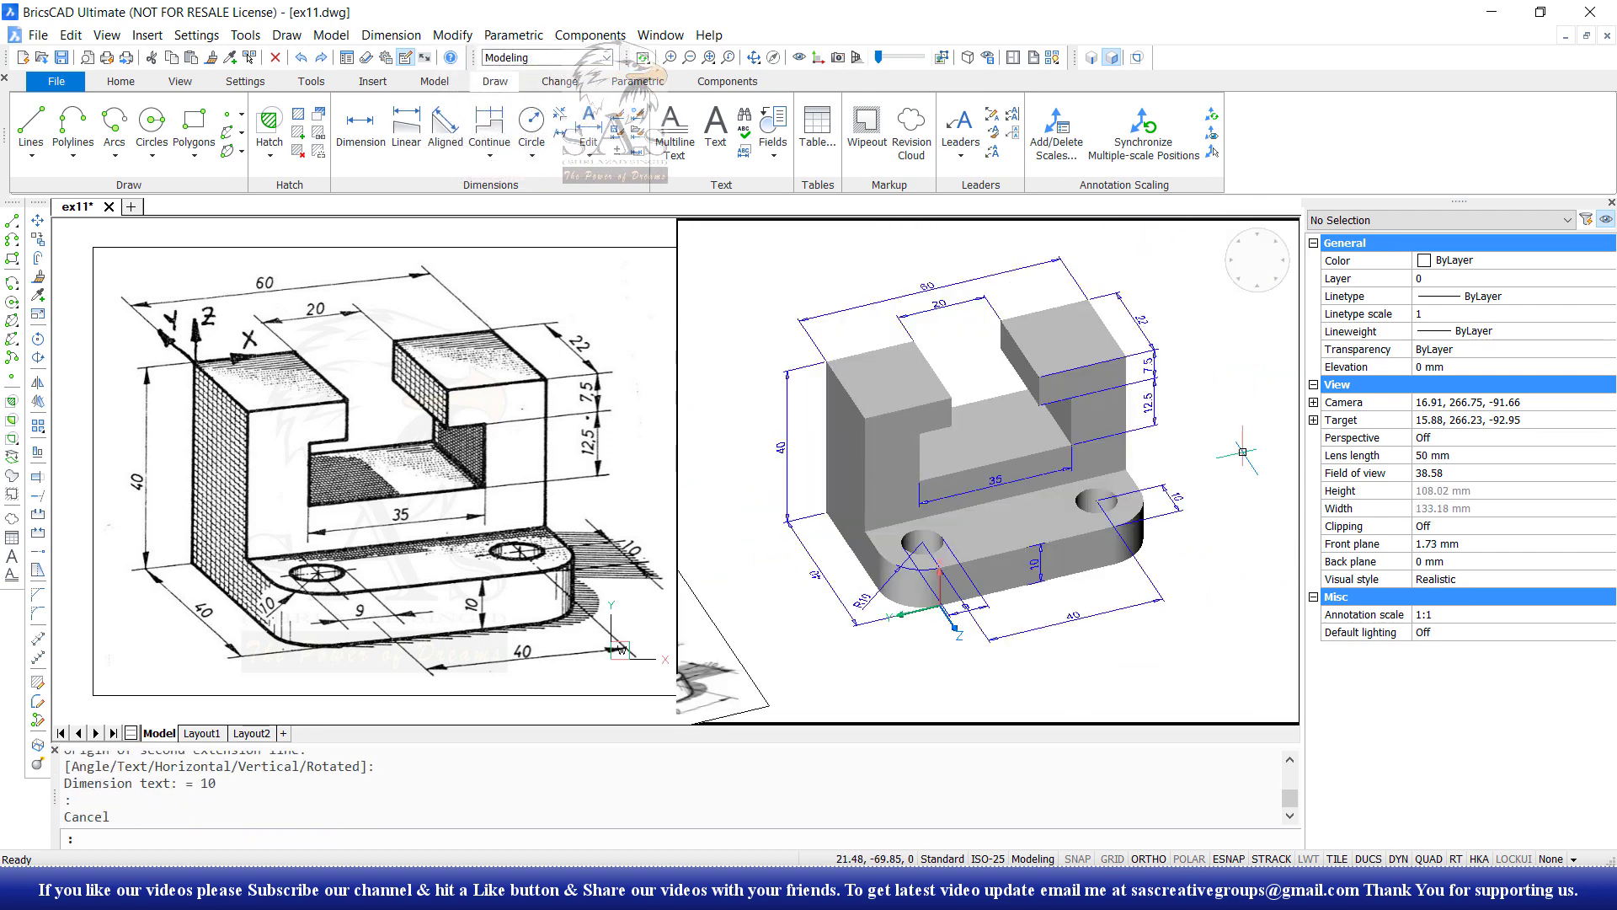